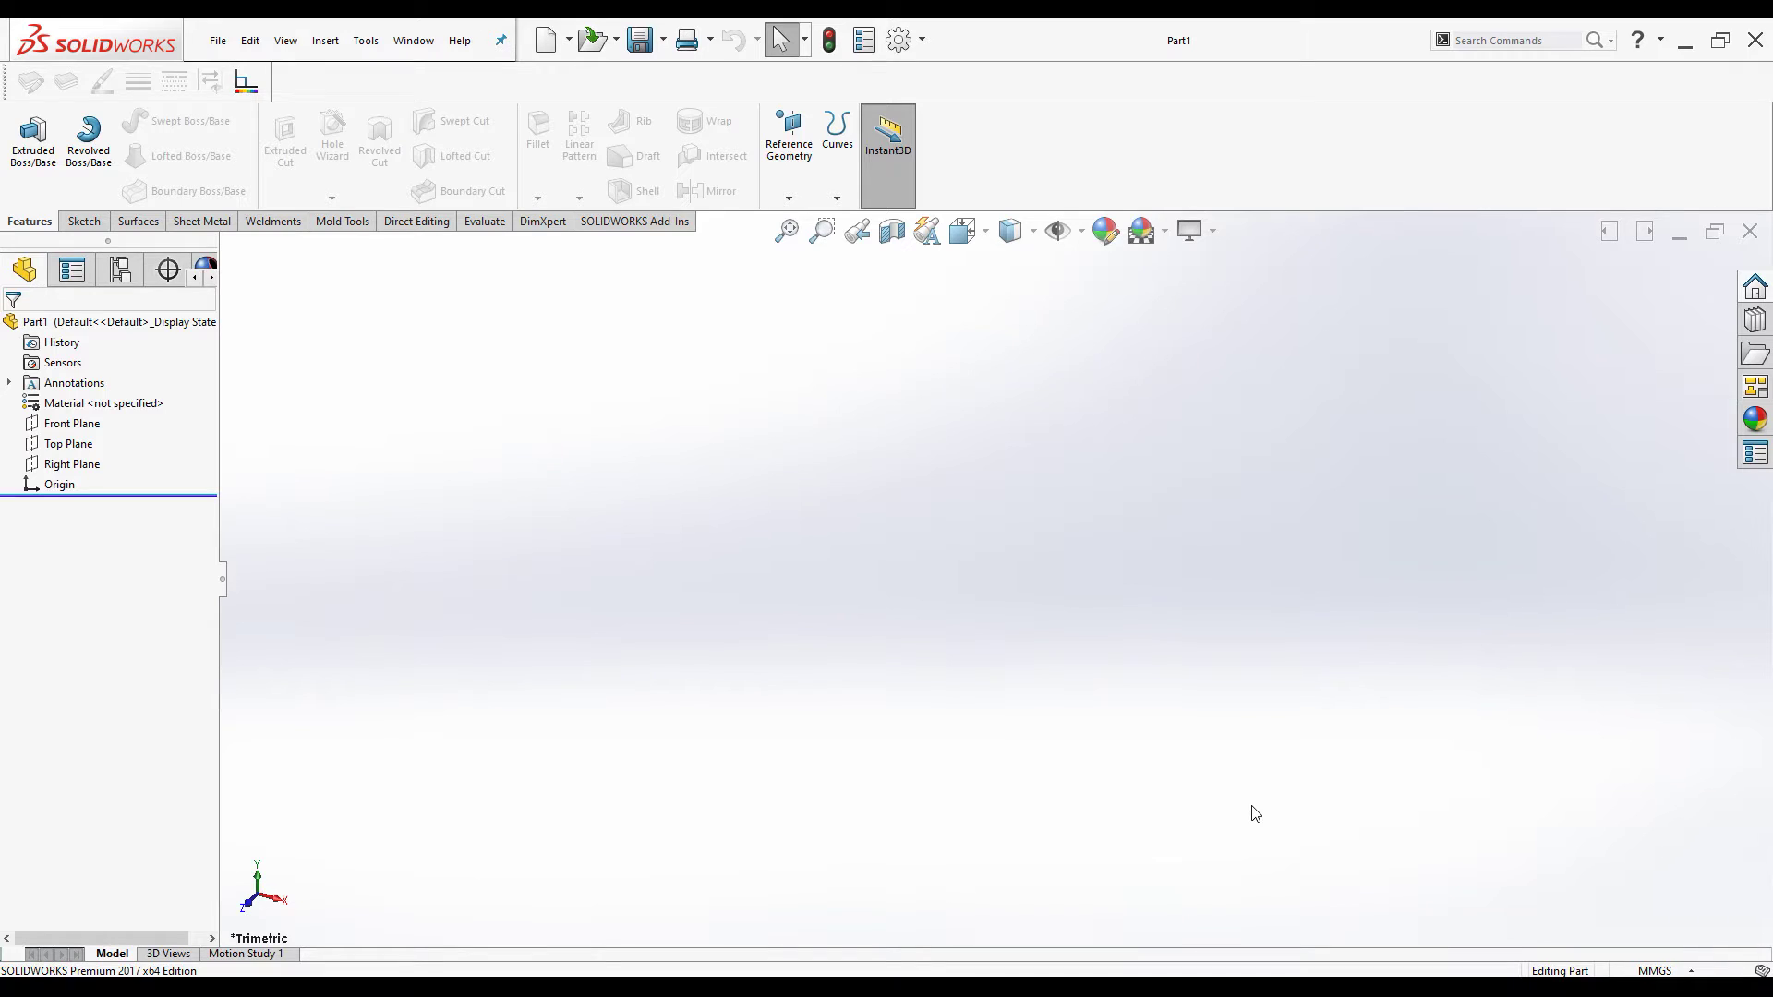
# - Open the material editor for the part, collapse the SOLIDWORKS Materials library and reposition the dialog
pyautogui.rightClick(71, 412)
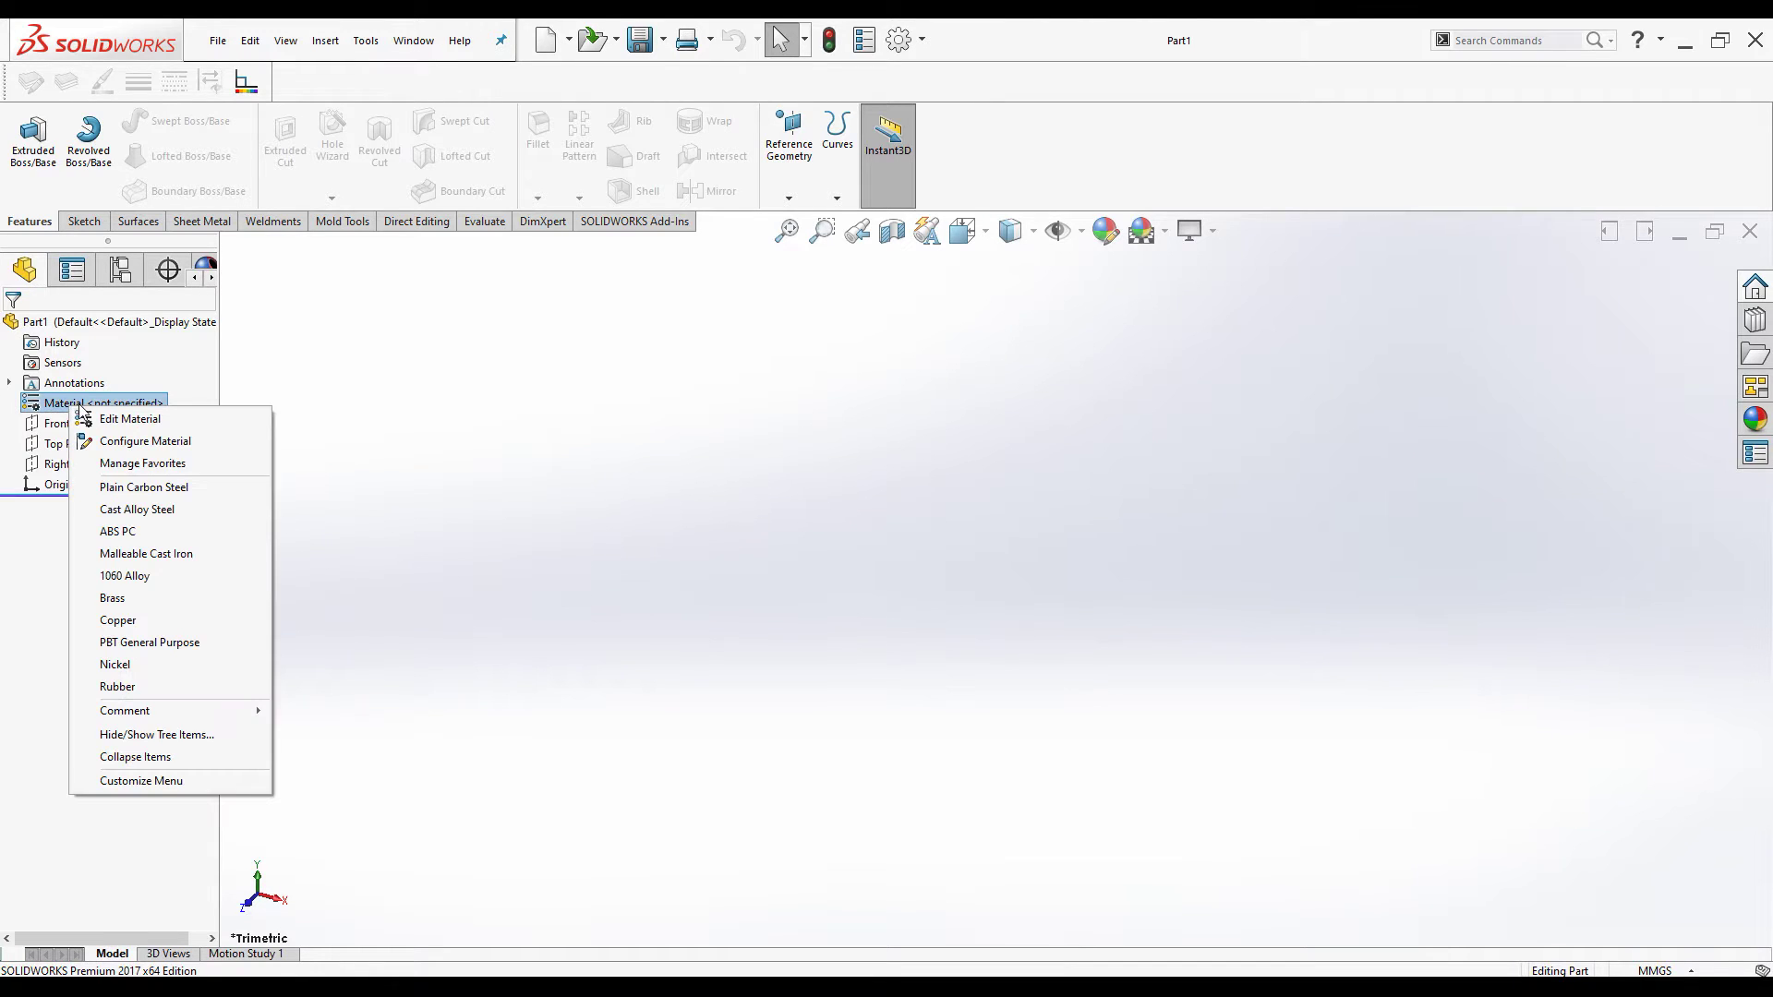
pyautogui.click(100, 416)
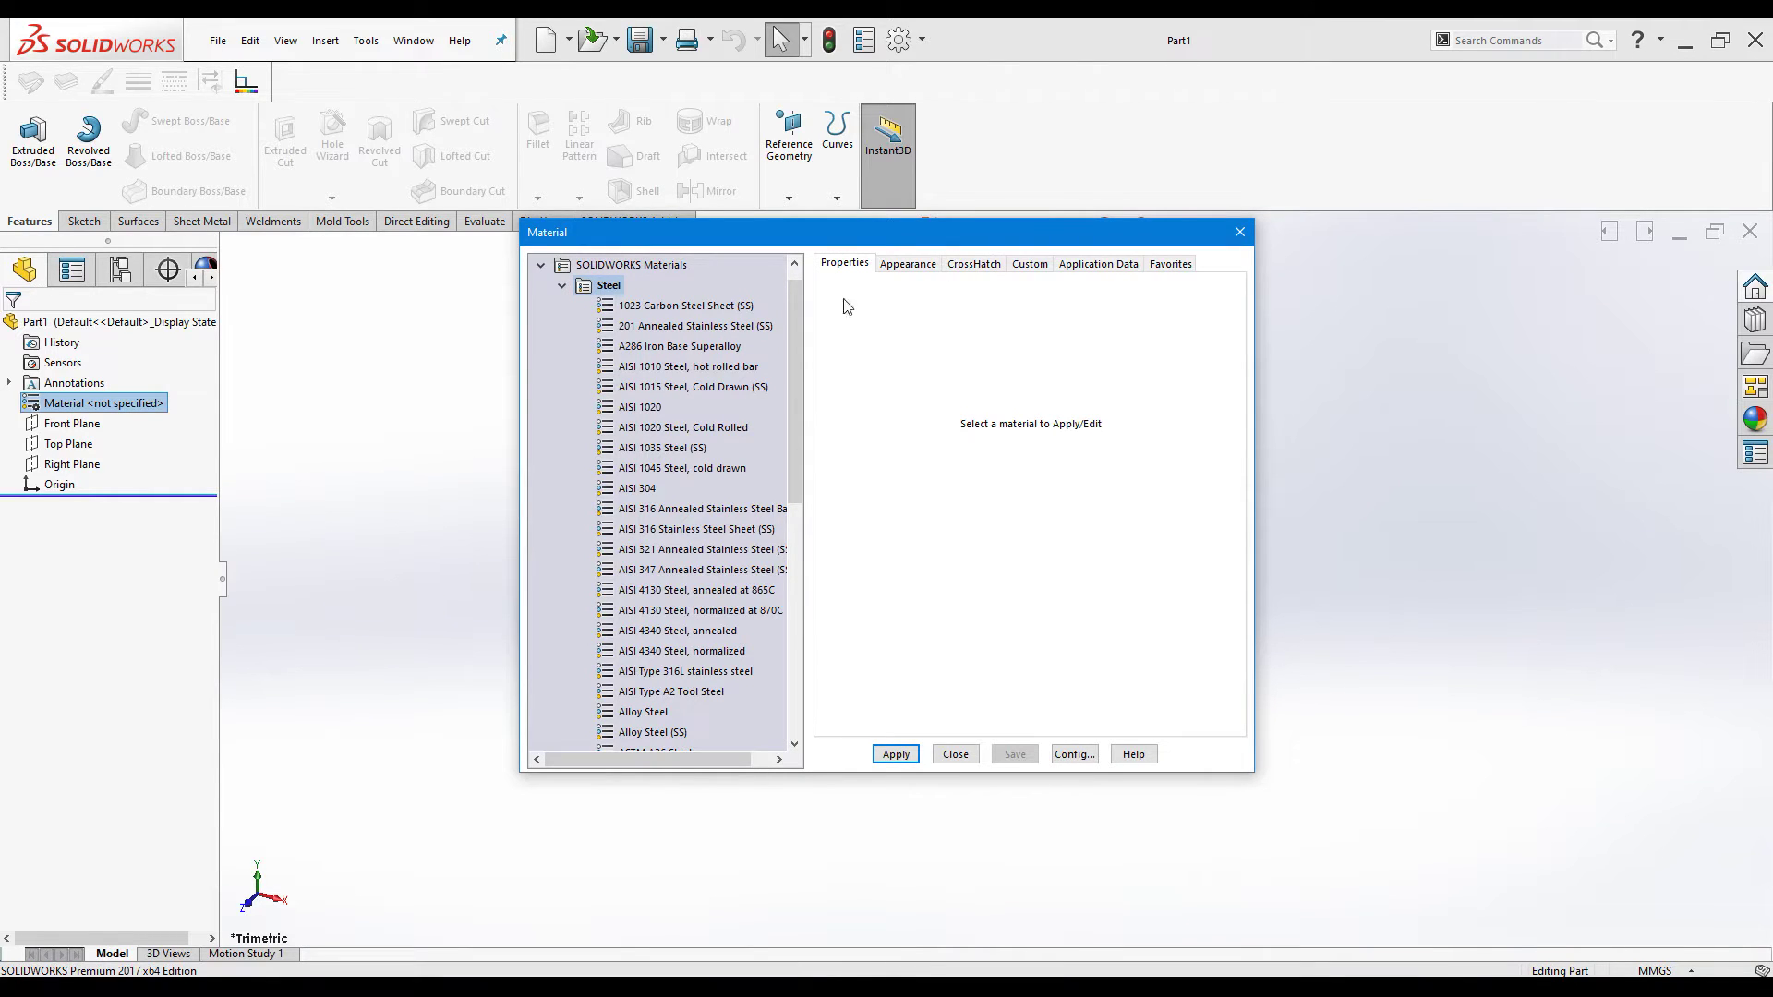
pyautogui.click(542, 265)
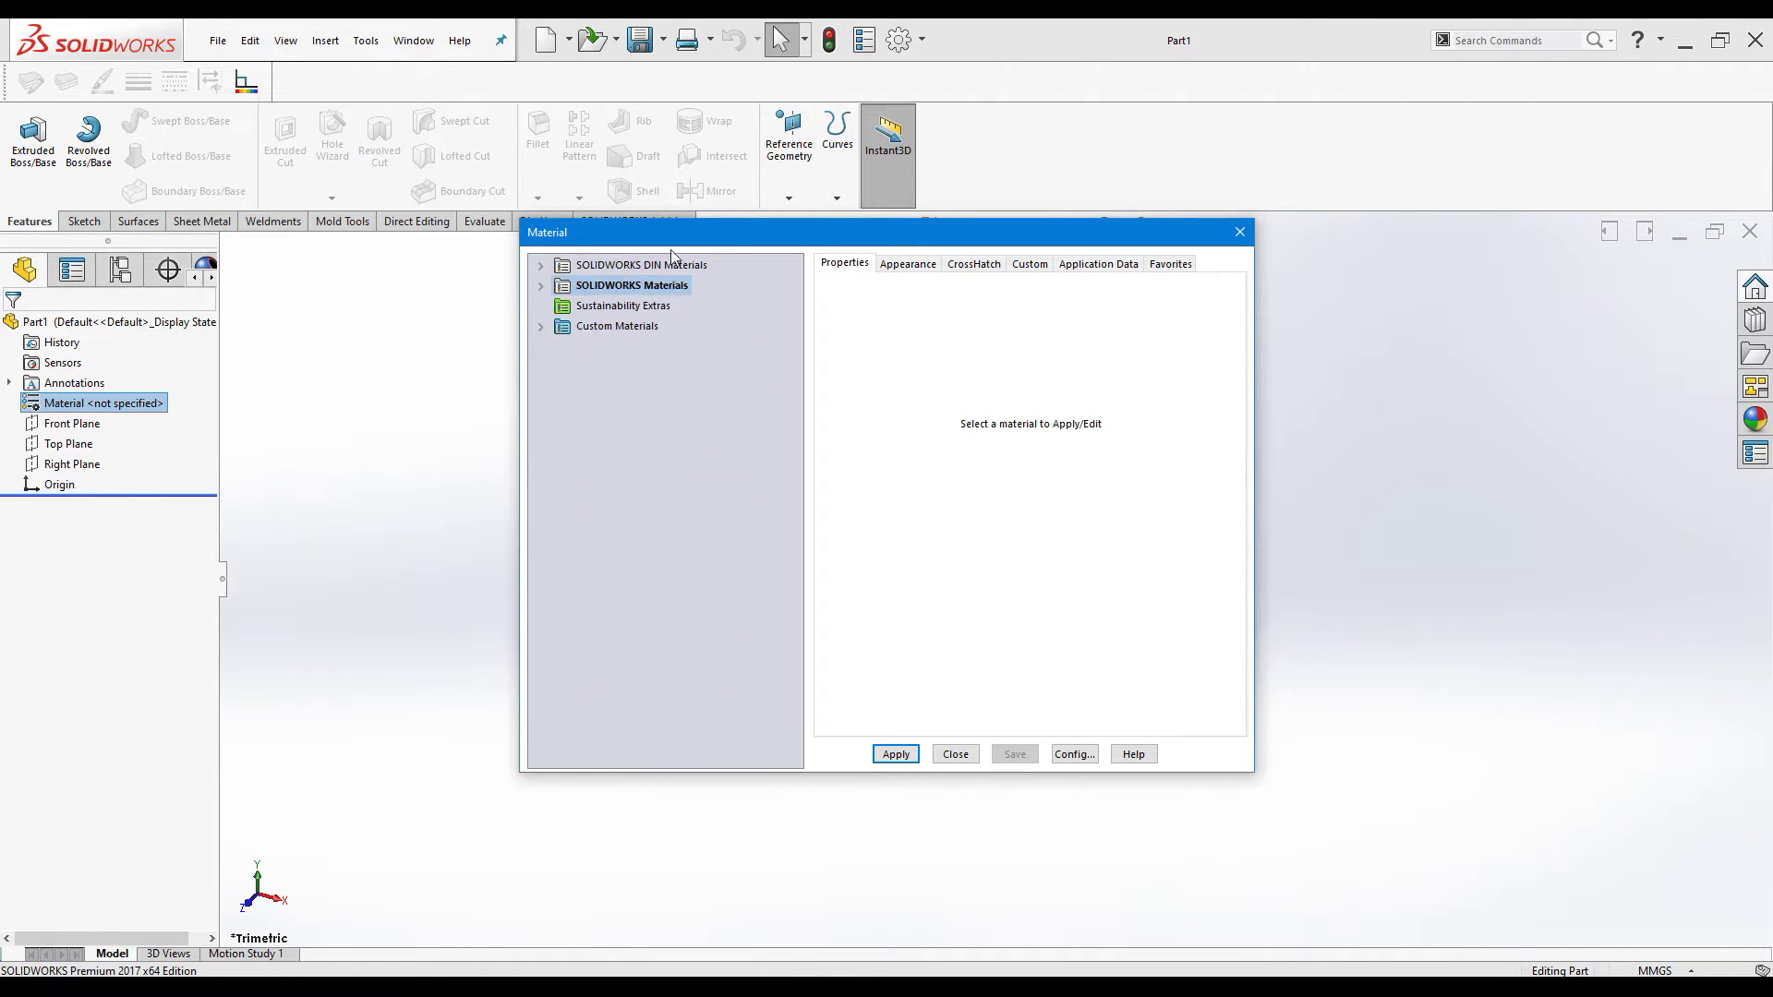
pyautogui.moveTo(818, 238); pyautogui.dragTo(756, 338)
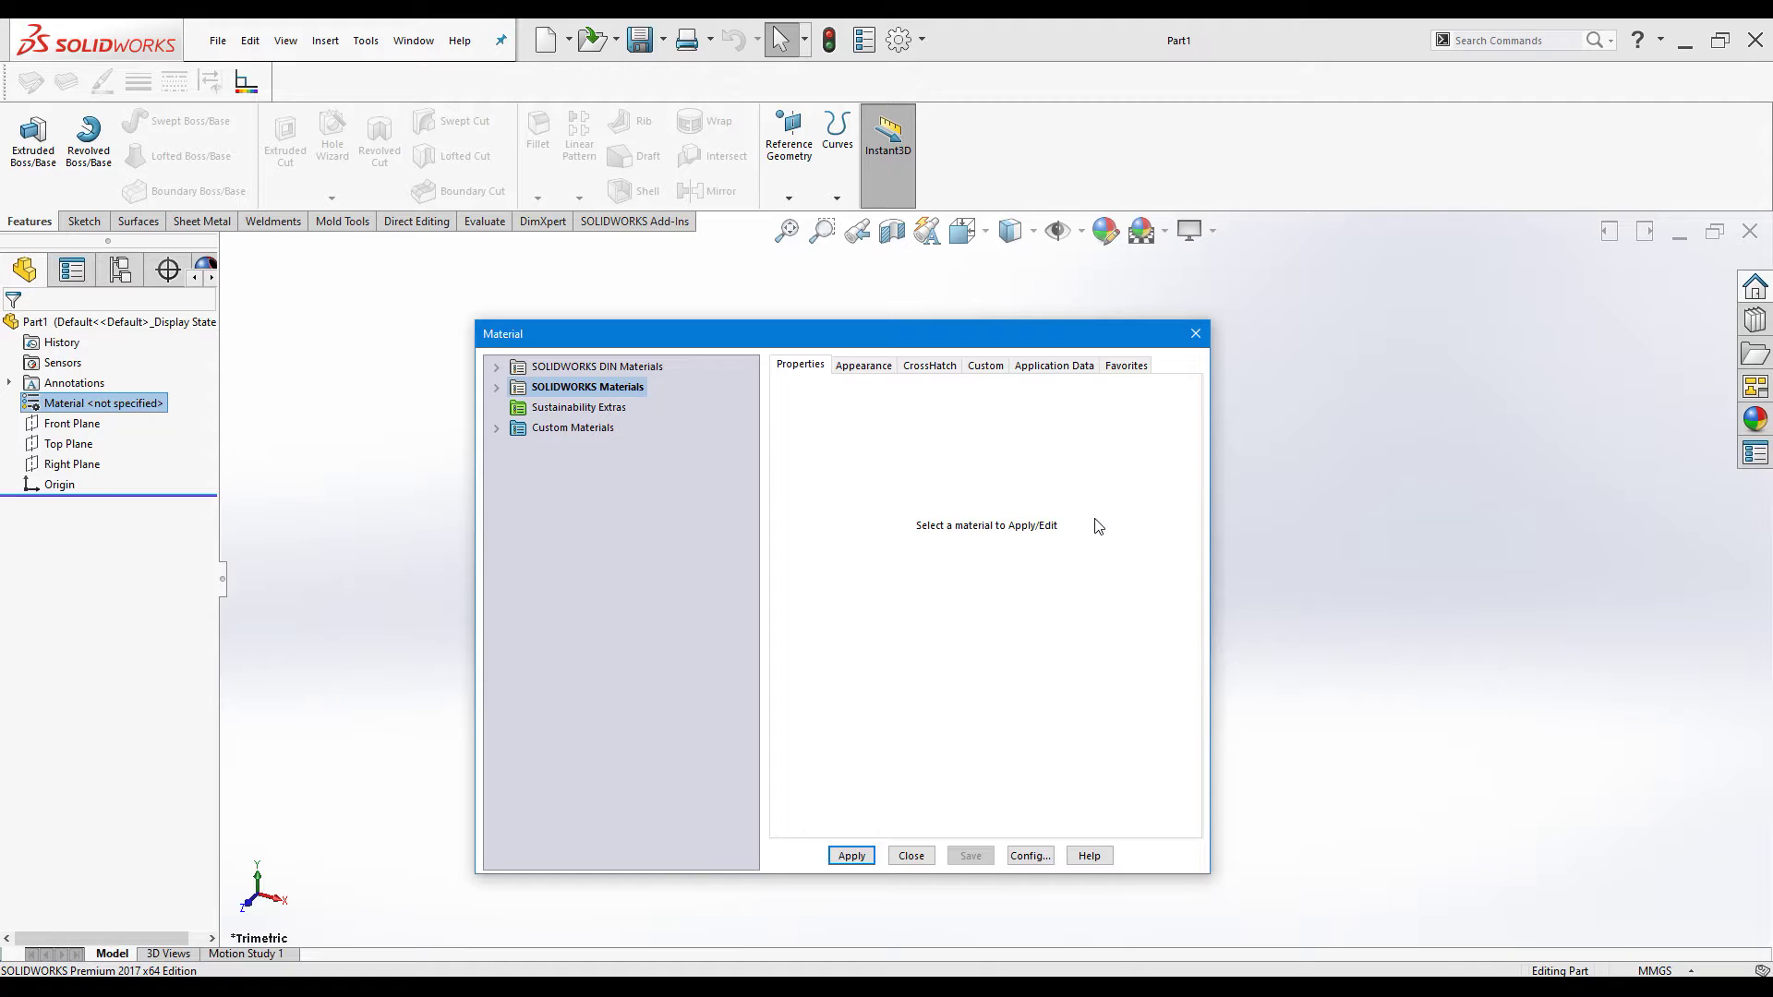
# - Examine the properties of 3.0205 (EN-AW 1200) among the DIN Aluminum Alloys of the SOLIDWORKS DIN Materials library
pyautogui.doubleClick(554, 367)
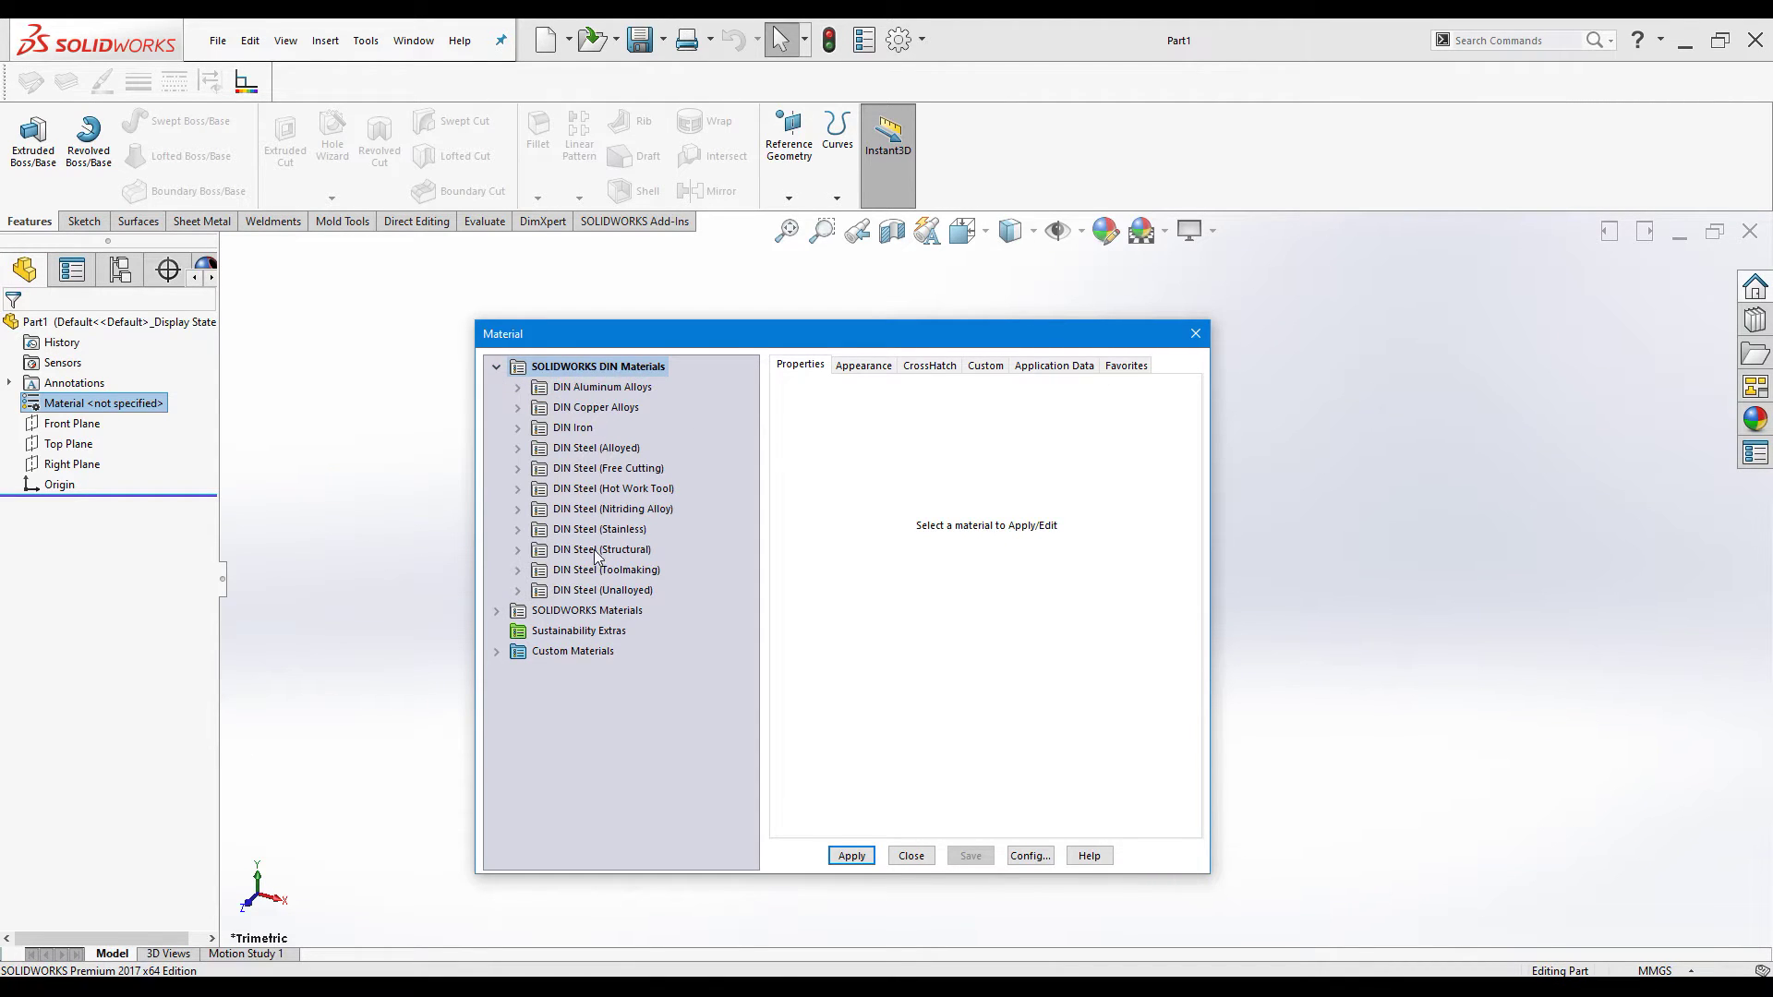
pyautogui.click(518, 387)
pyautogui.scroll(1, 594, 545)
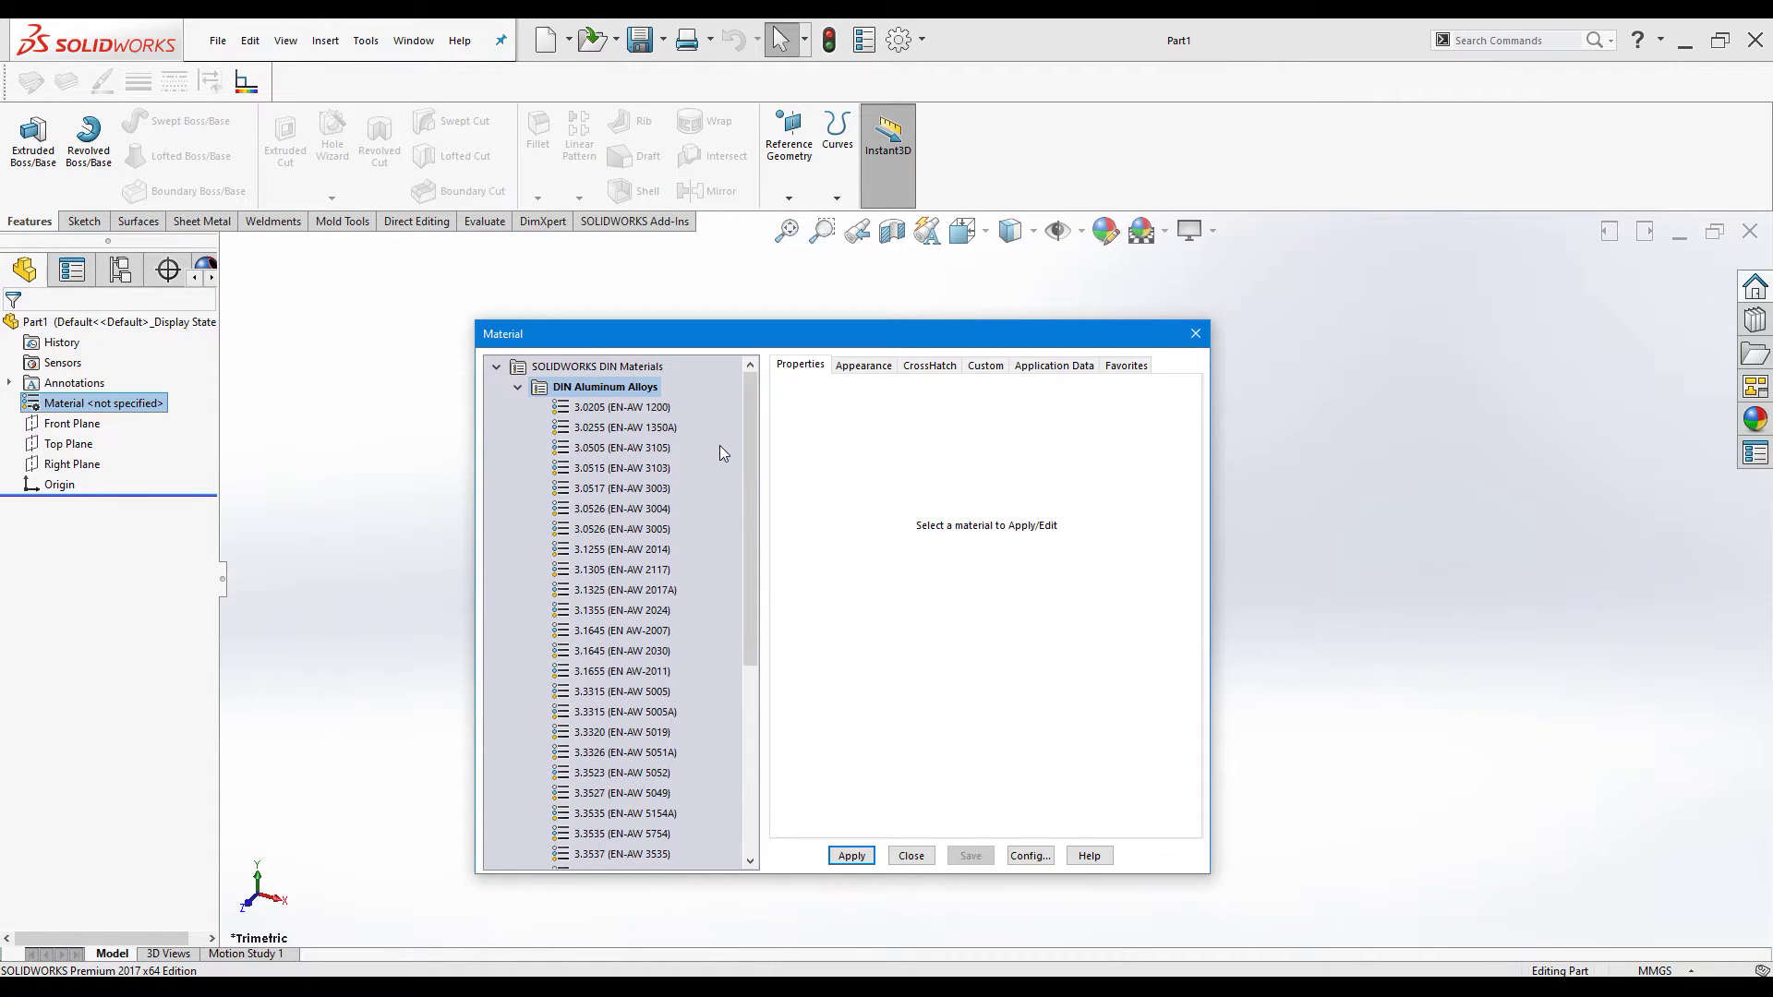
pyautogui.click(610, 408)
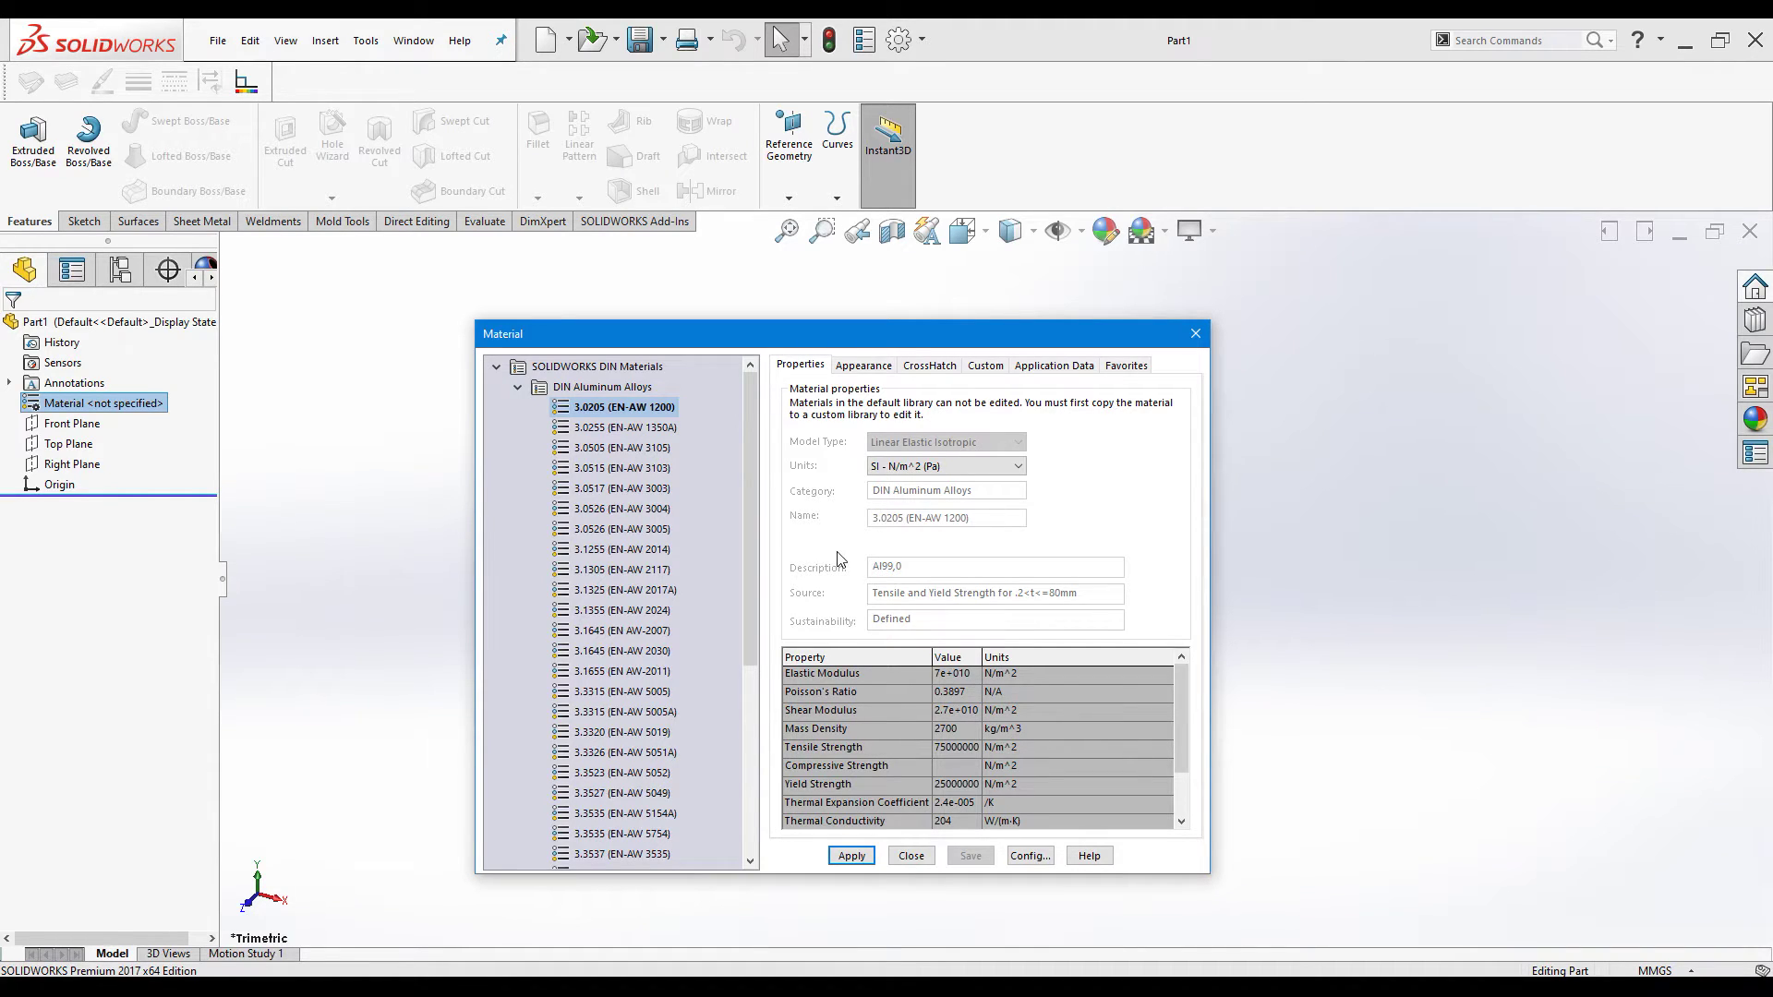
pyautogui.click(517, 386)
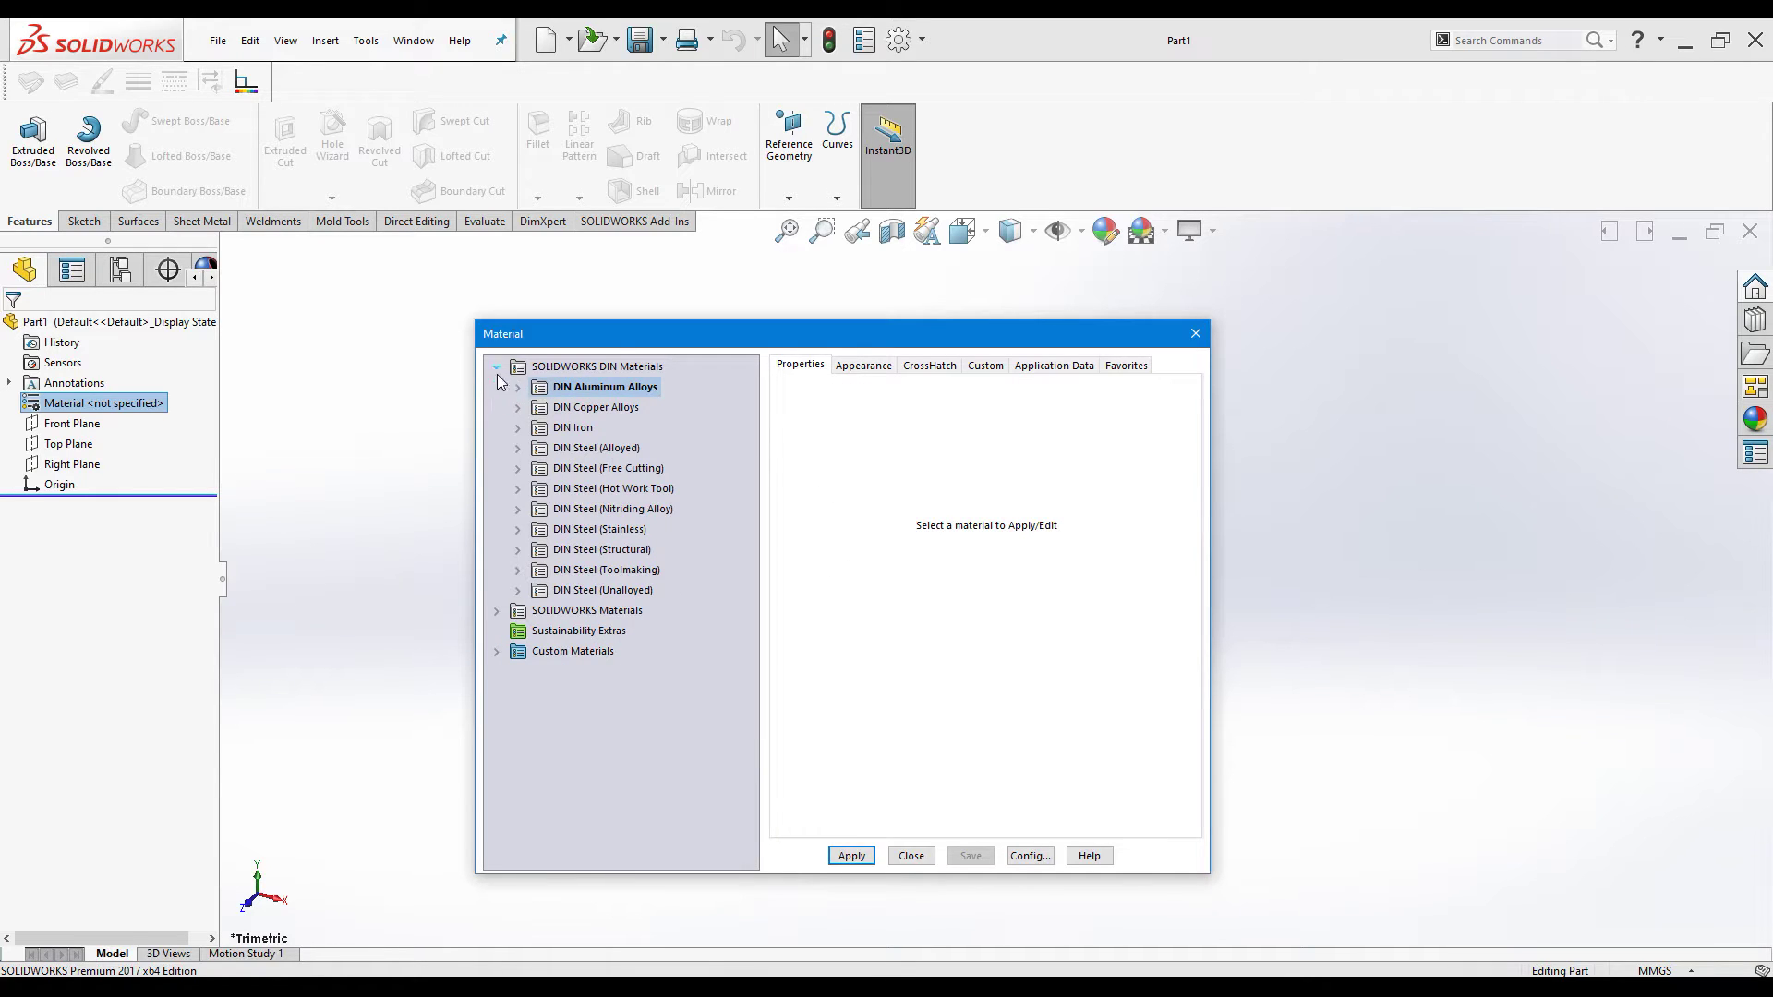
pyautogui.click(497, 366)
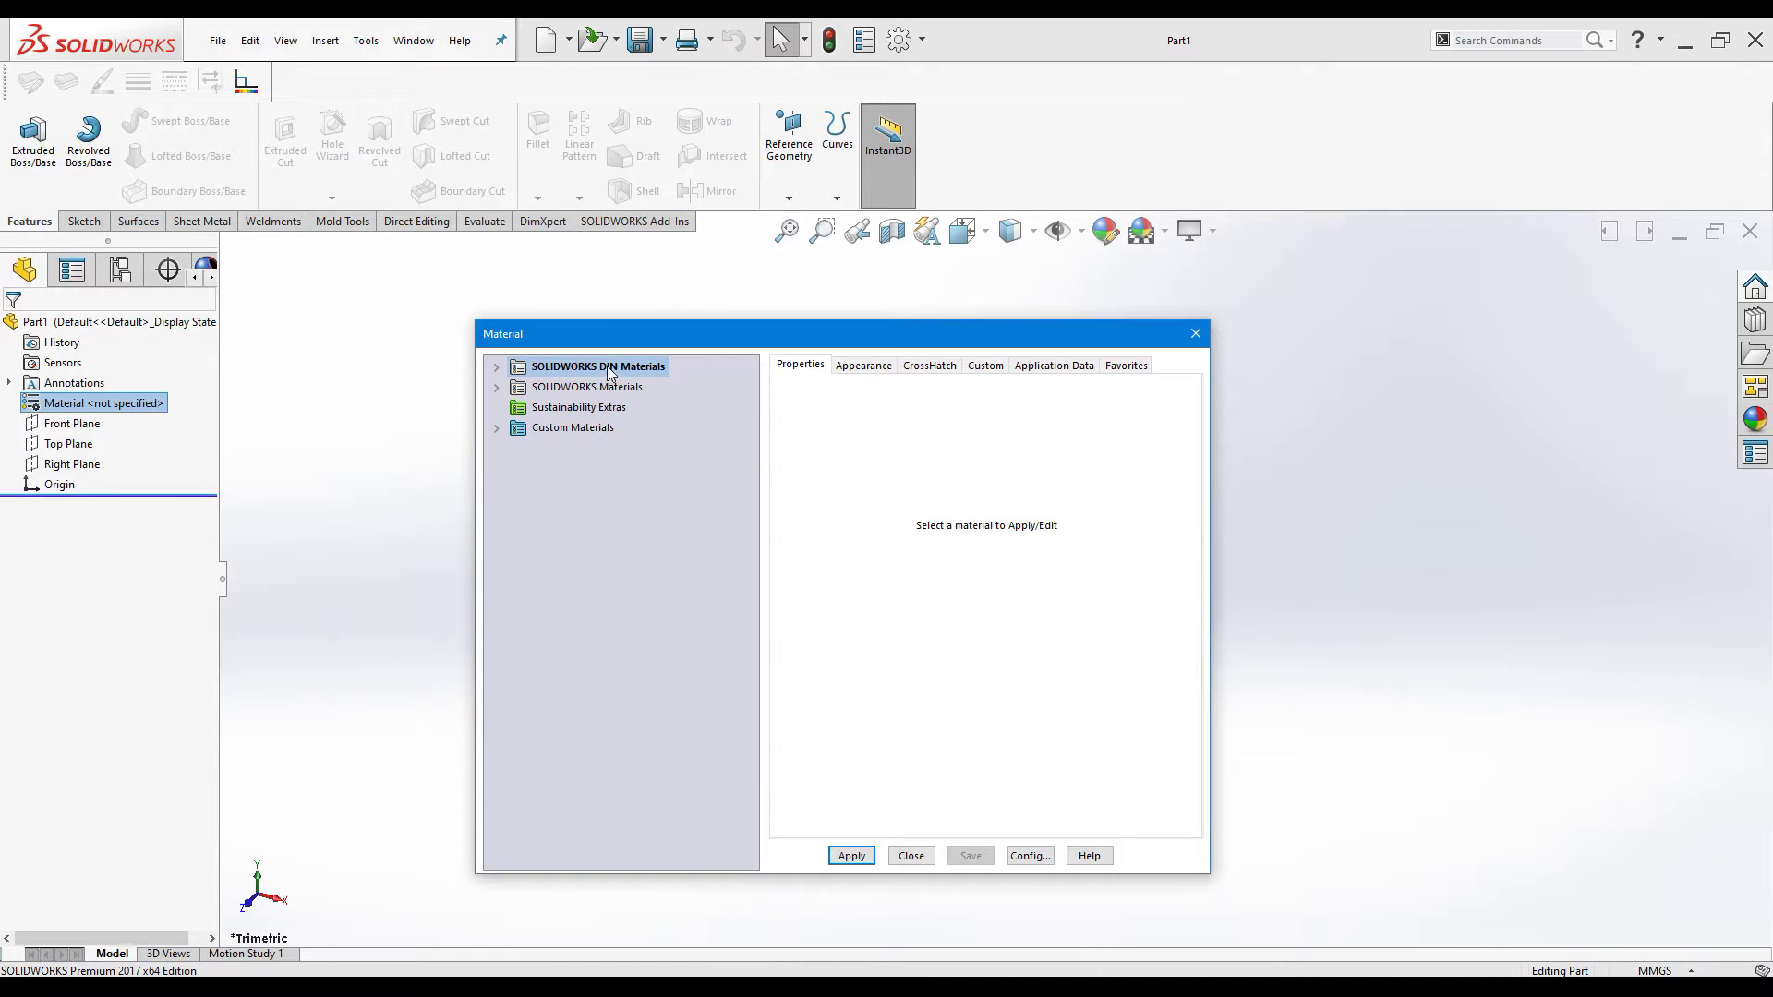
pyautogui.click(568, 387)
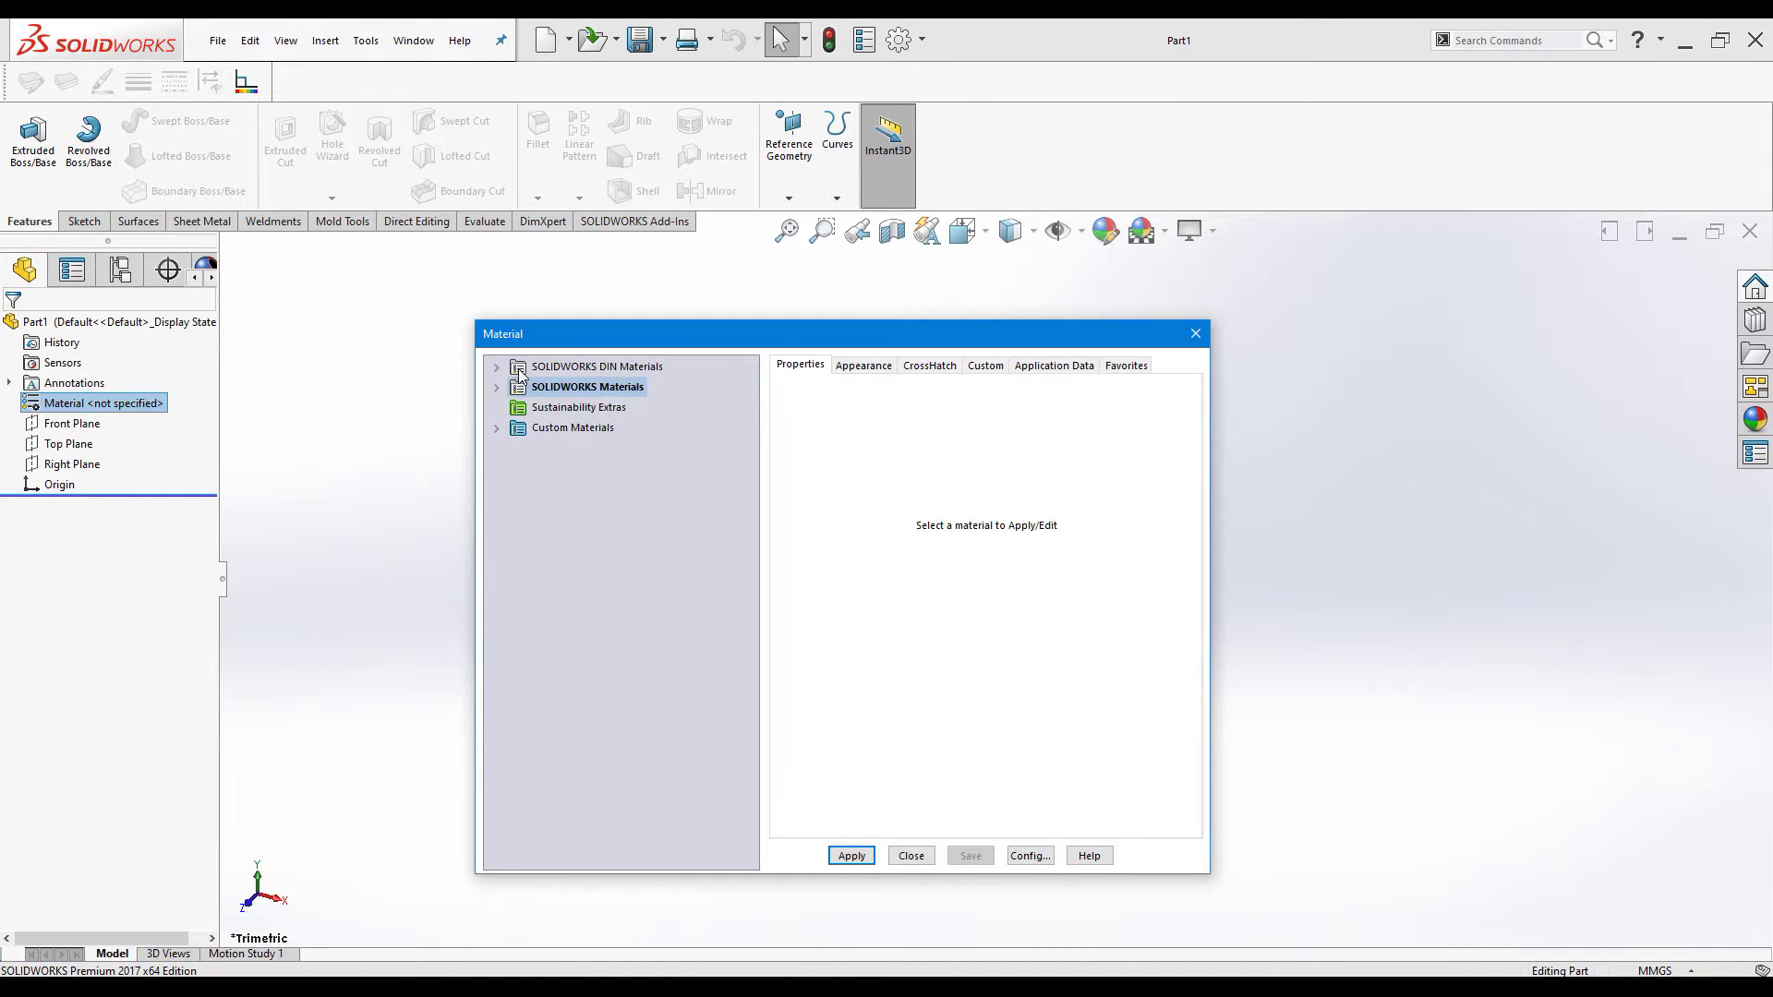
pyautogui.click(534, 409)
pyautogui.click(540, 387)
pyautogui.click(545, 366)
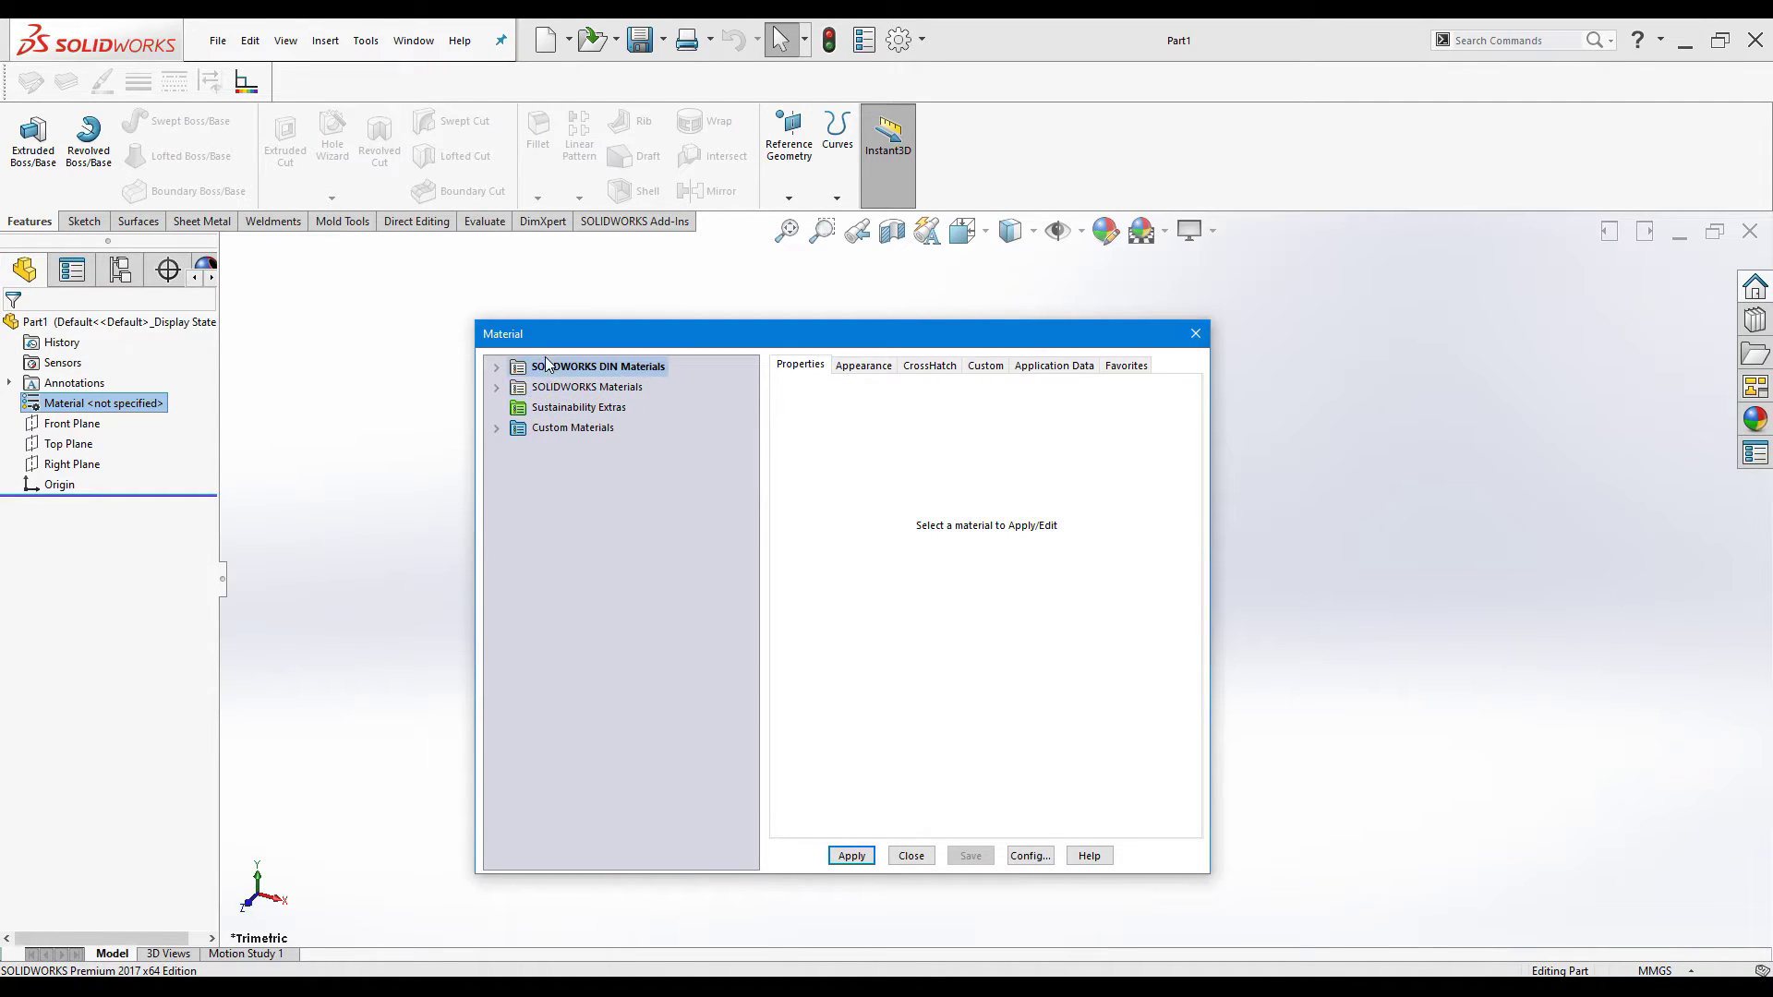
# - Try setting Custom Plastic's elastic modulus to 200000000 and Poisson's ratio to 4455, and close the material editor without saving the changes
pyautogui.click(526, 430)
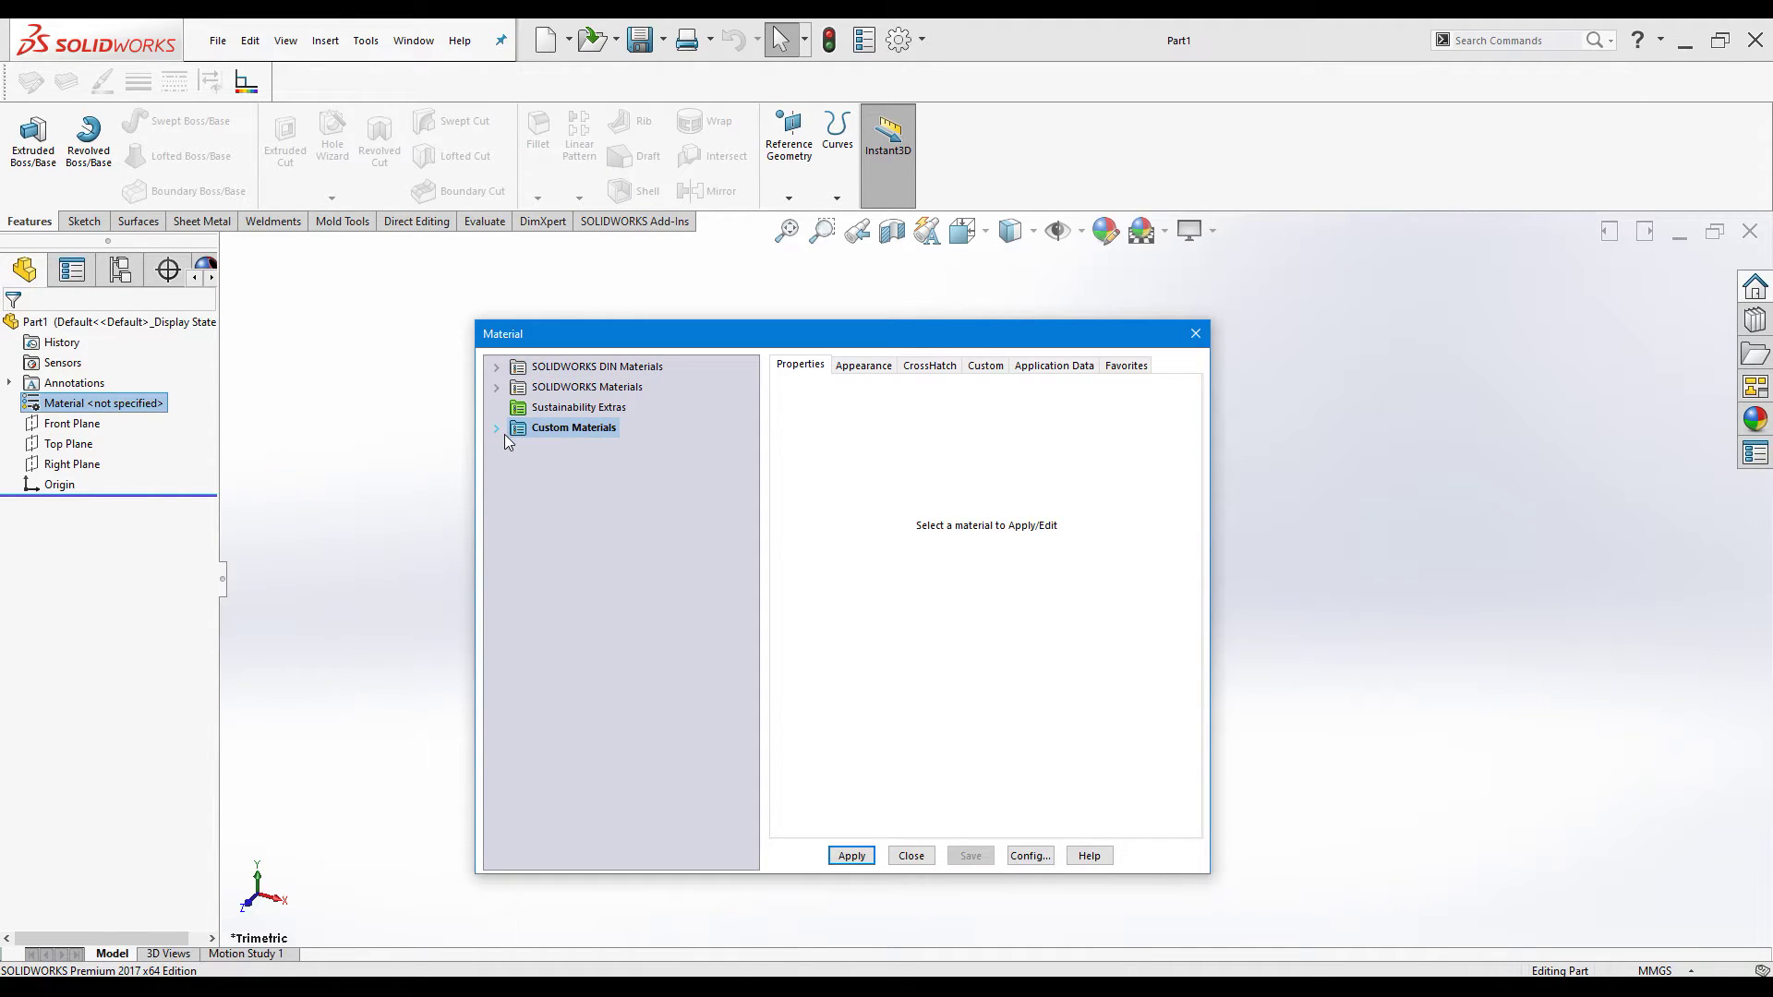
pyautogui.click(497, 429)
pyautogui.click(518, 448)
pyautogui.click(604, 468)
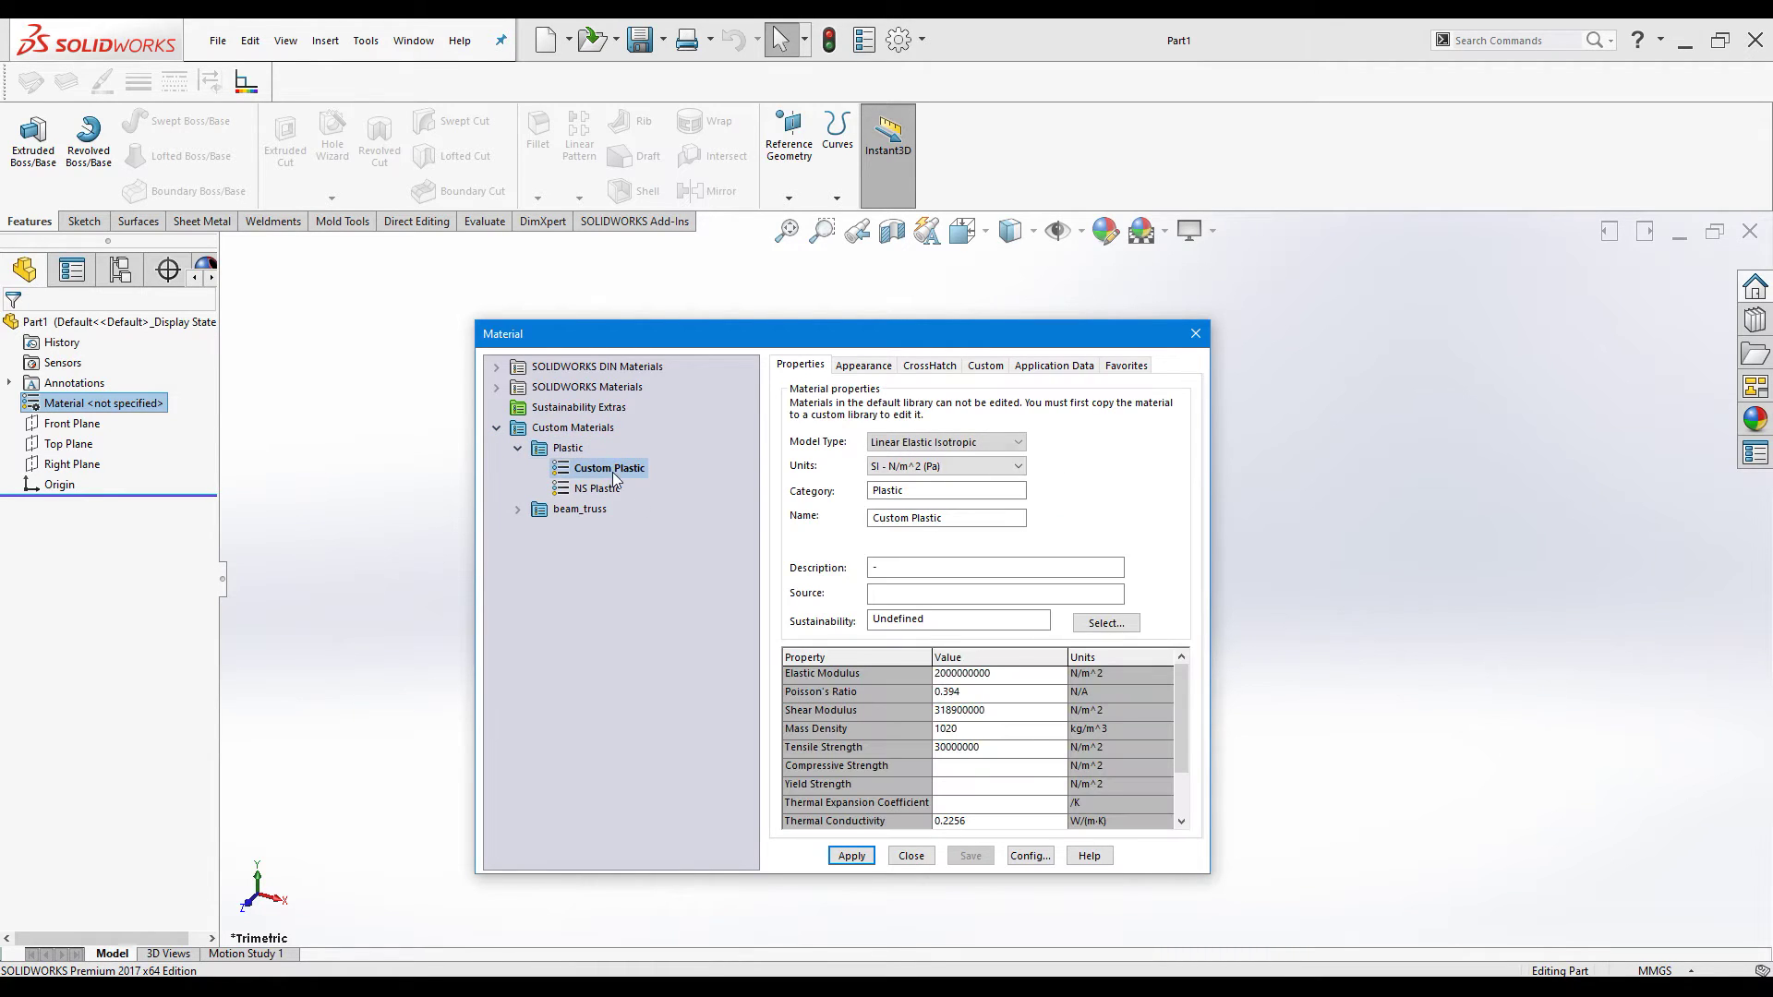
pyautogui.click(997, 676)
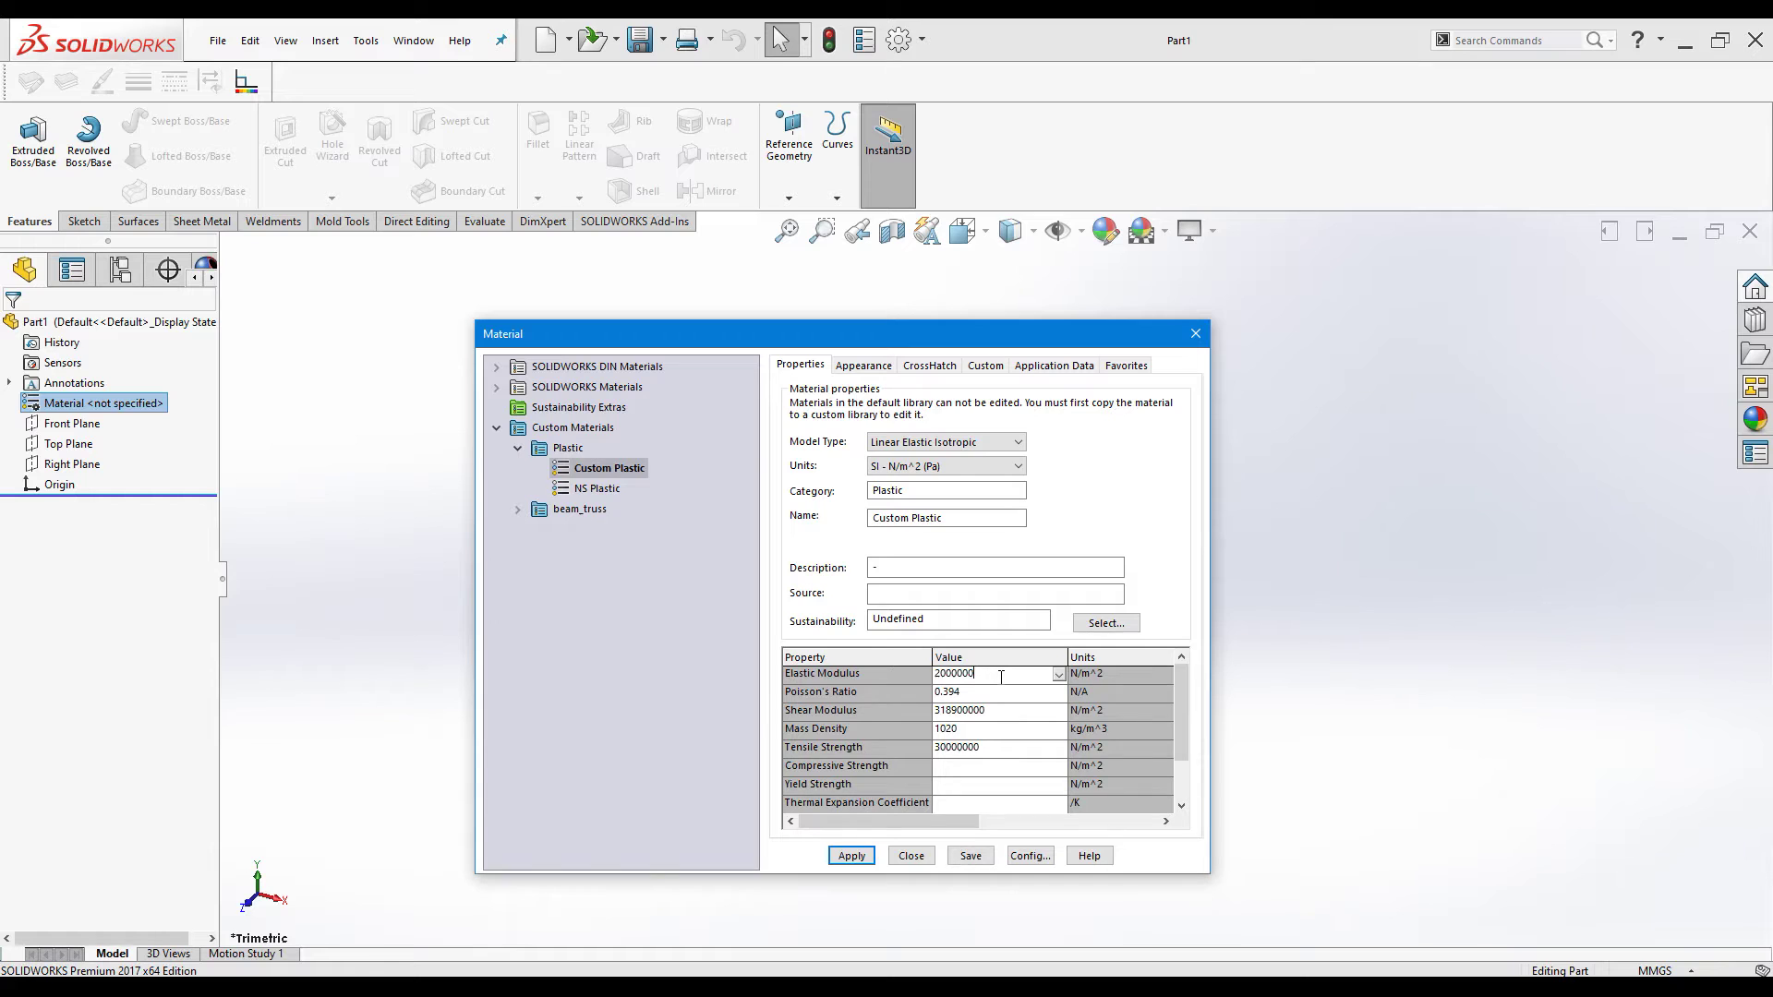
pyautogui.click(988, 694)
pyautogui.write('4455')
pyautogui.click(909, 856)
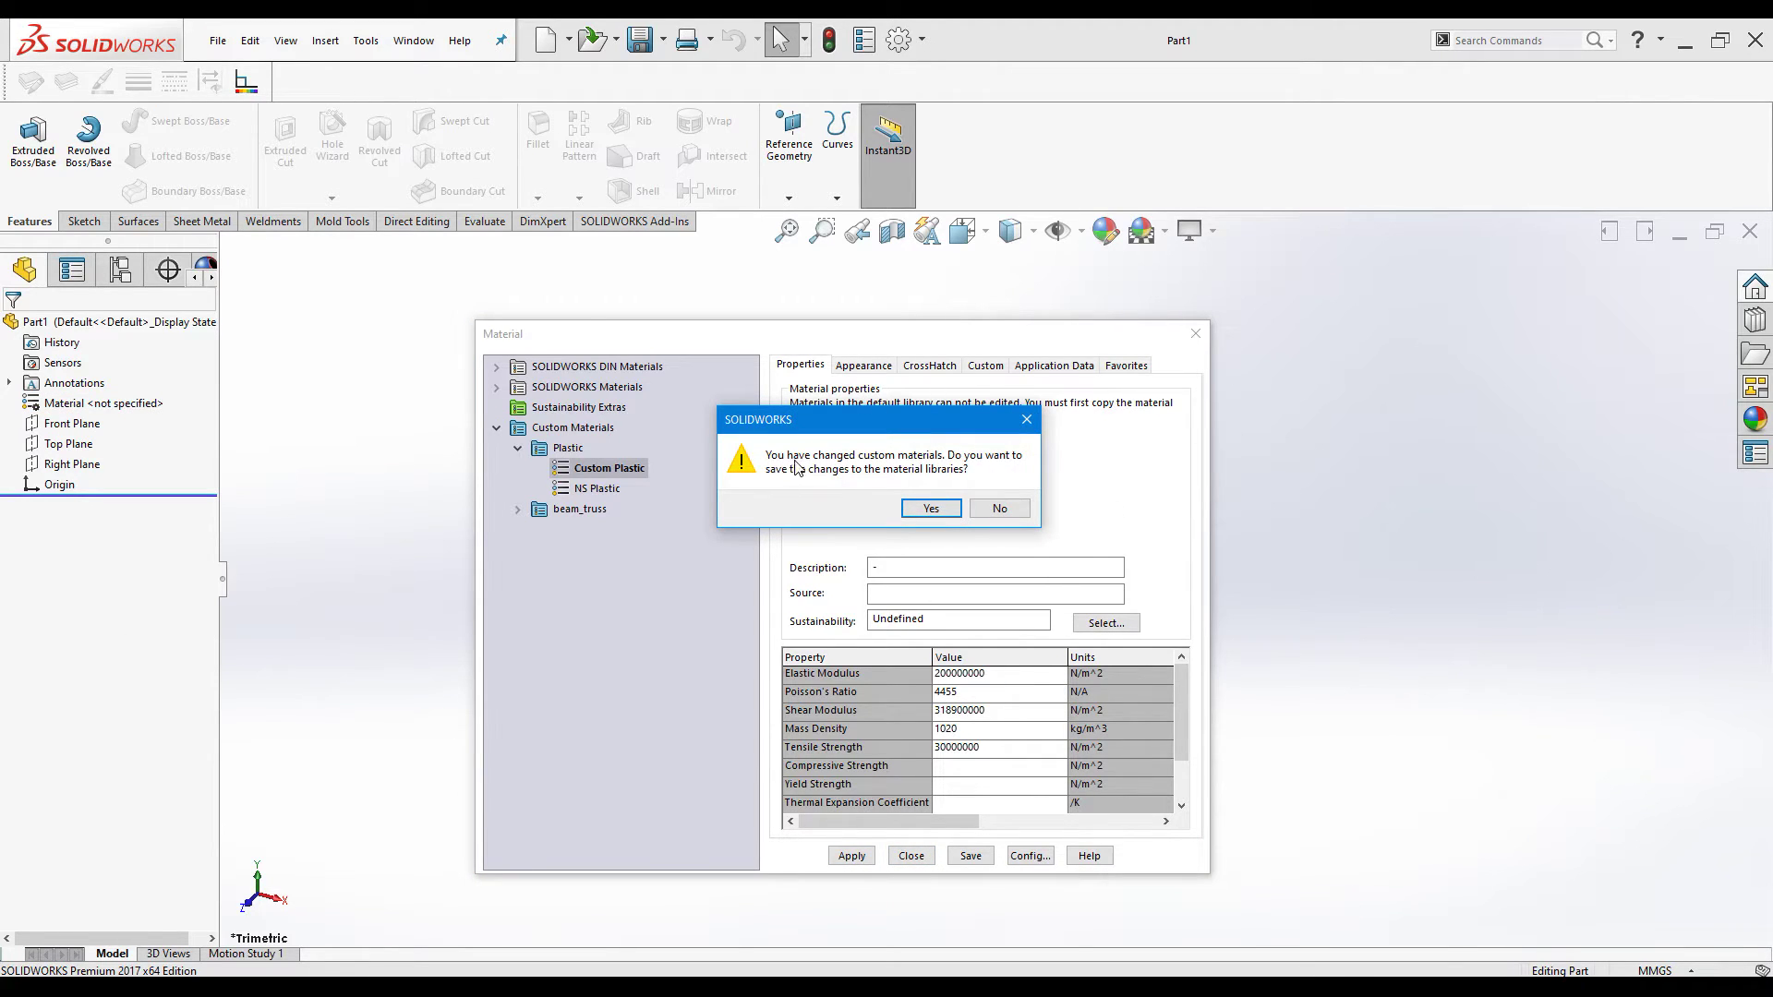
pyautogui.click(990, 511)
# - Reopen the part's material editor and review the properties of Custom Plastic in the Custom Materials library
pyautogui.rightClick(82, 404)
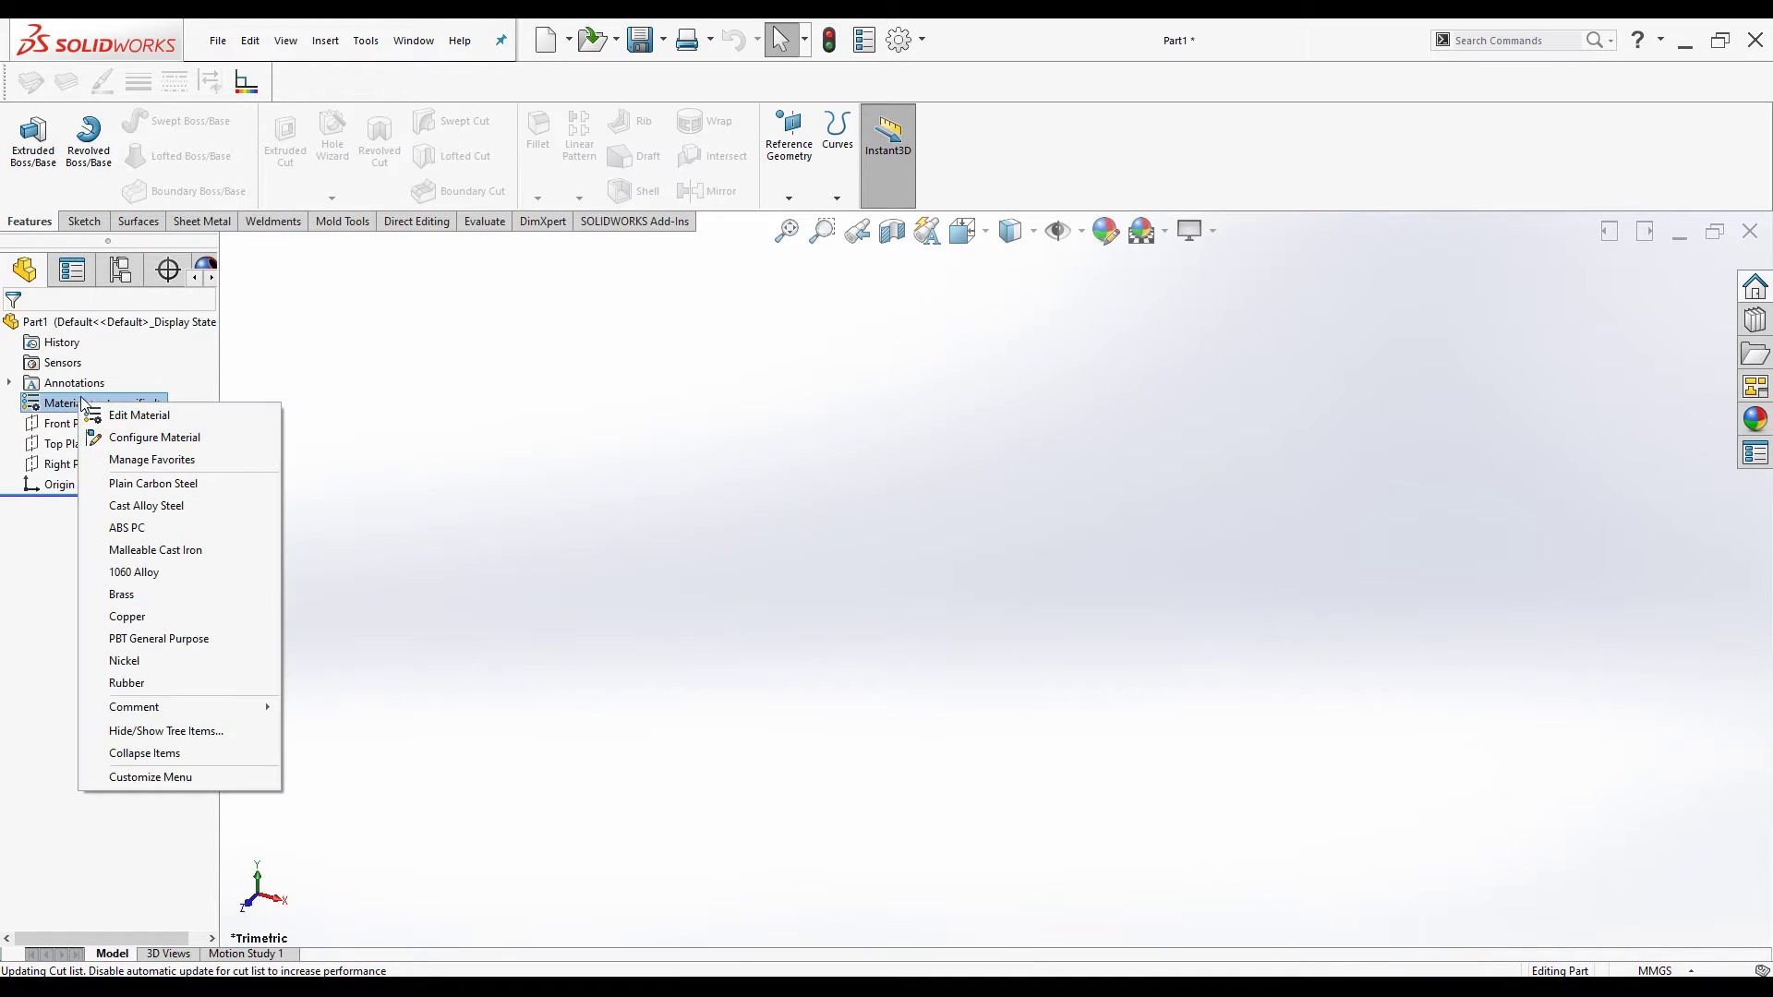
pyautogui.click(139, 416)
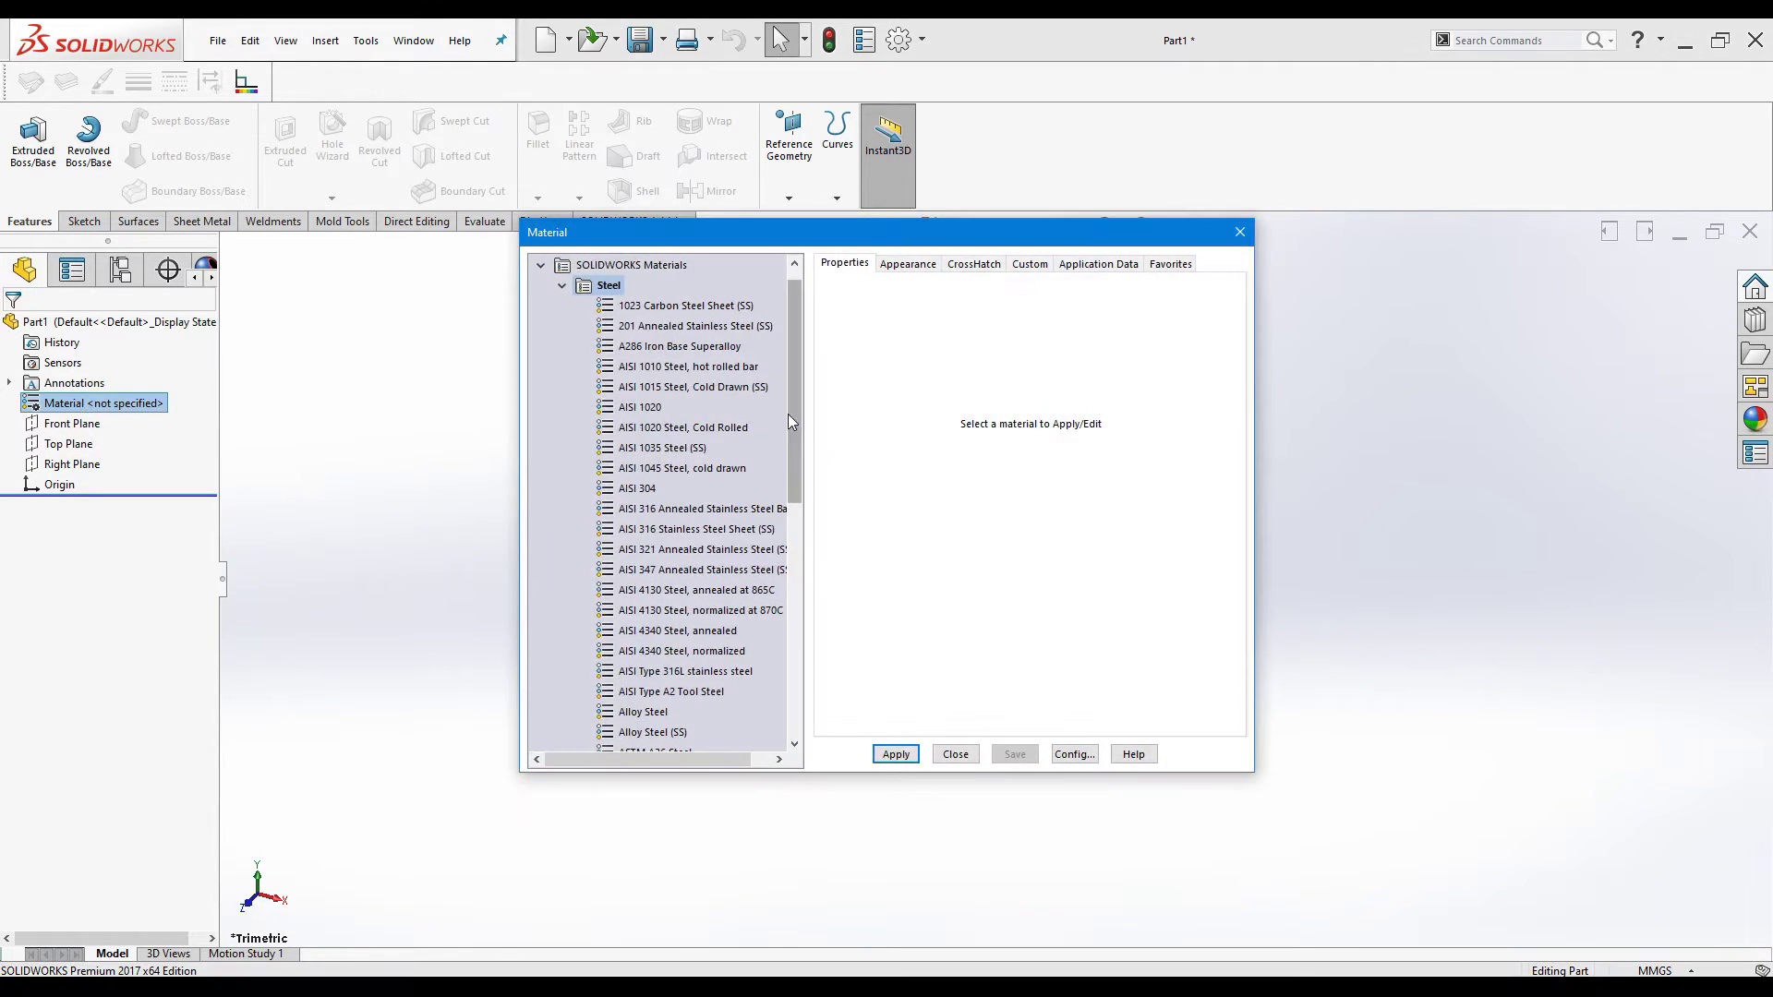
pyautogui.click(541, 265)
pyautogui.click(541, 326)
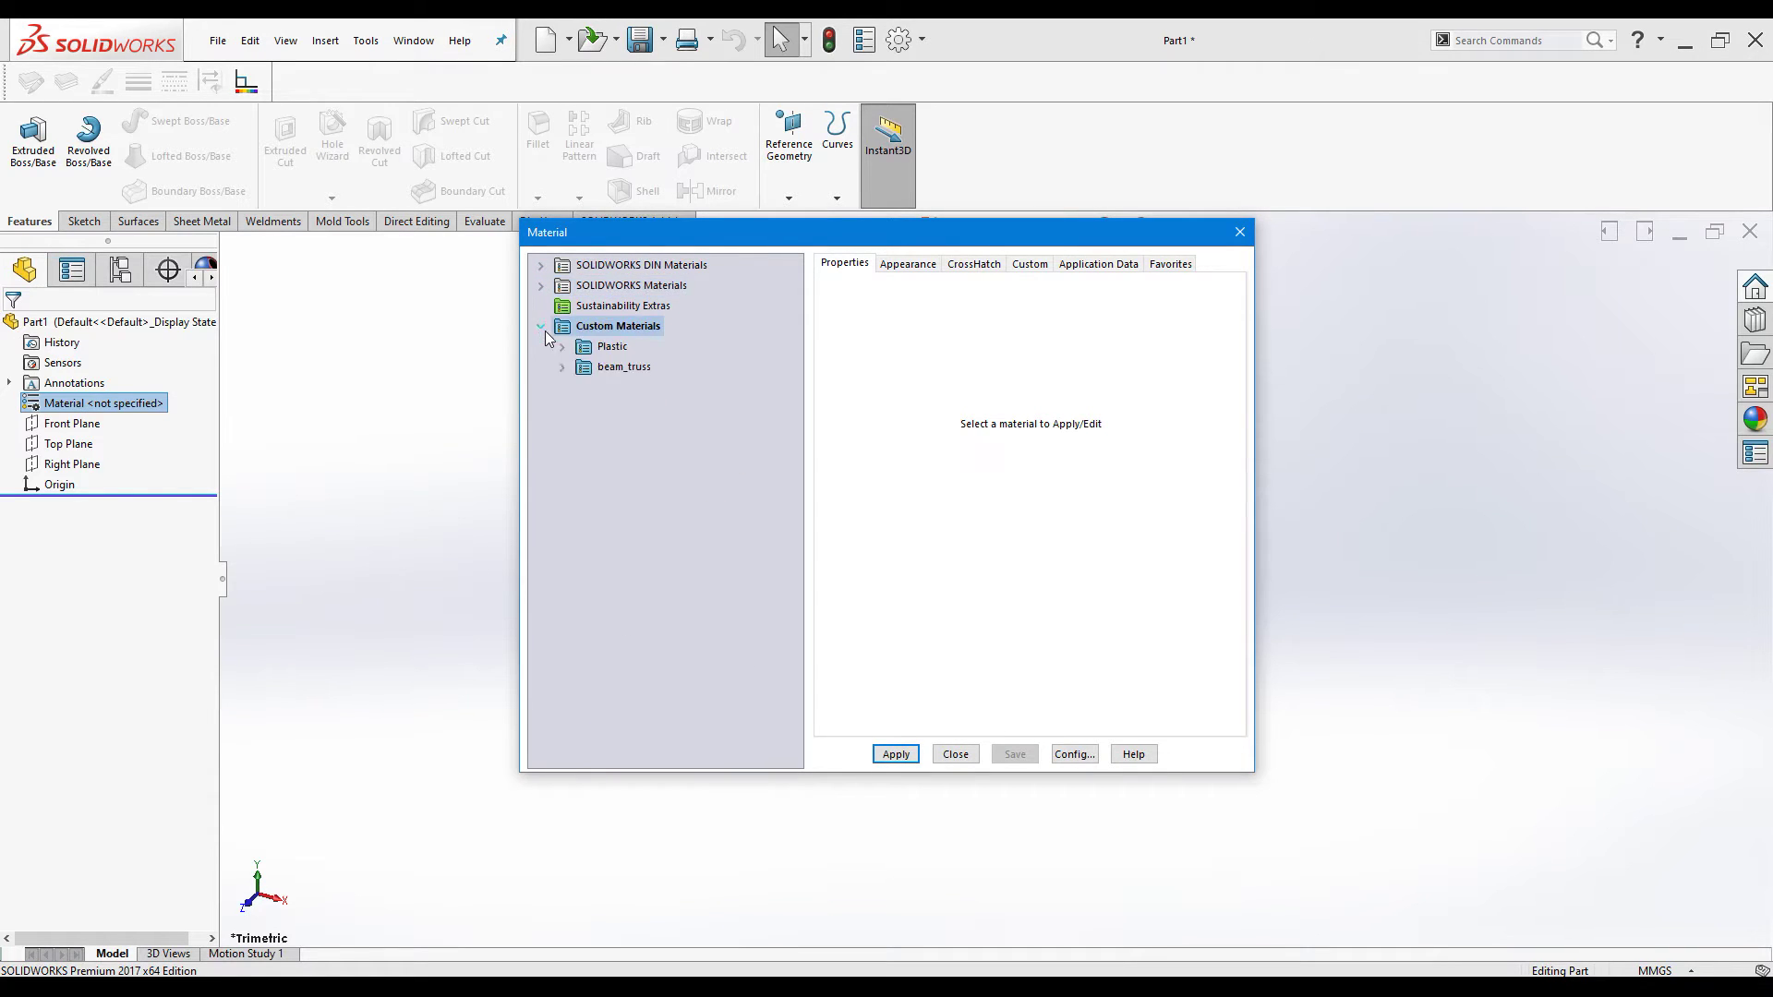
pyautogui.click(562, 346)
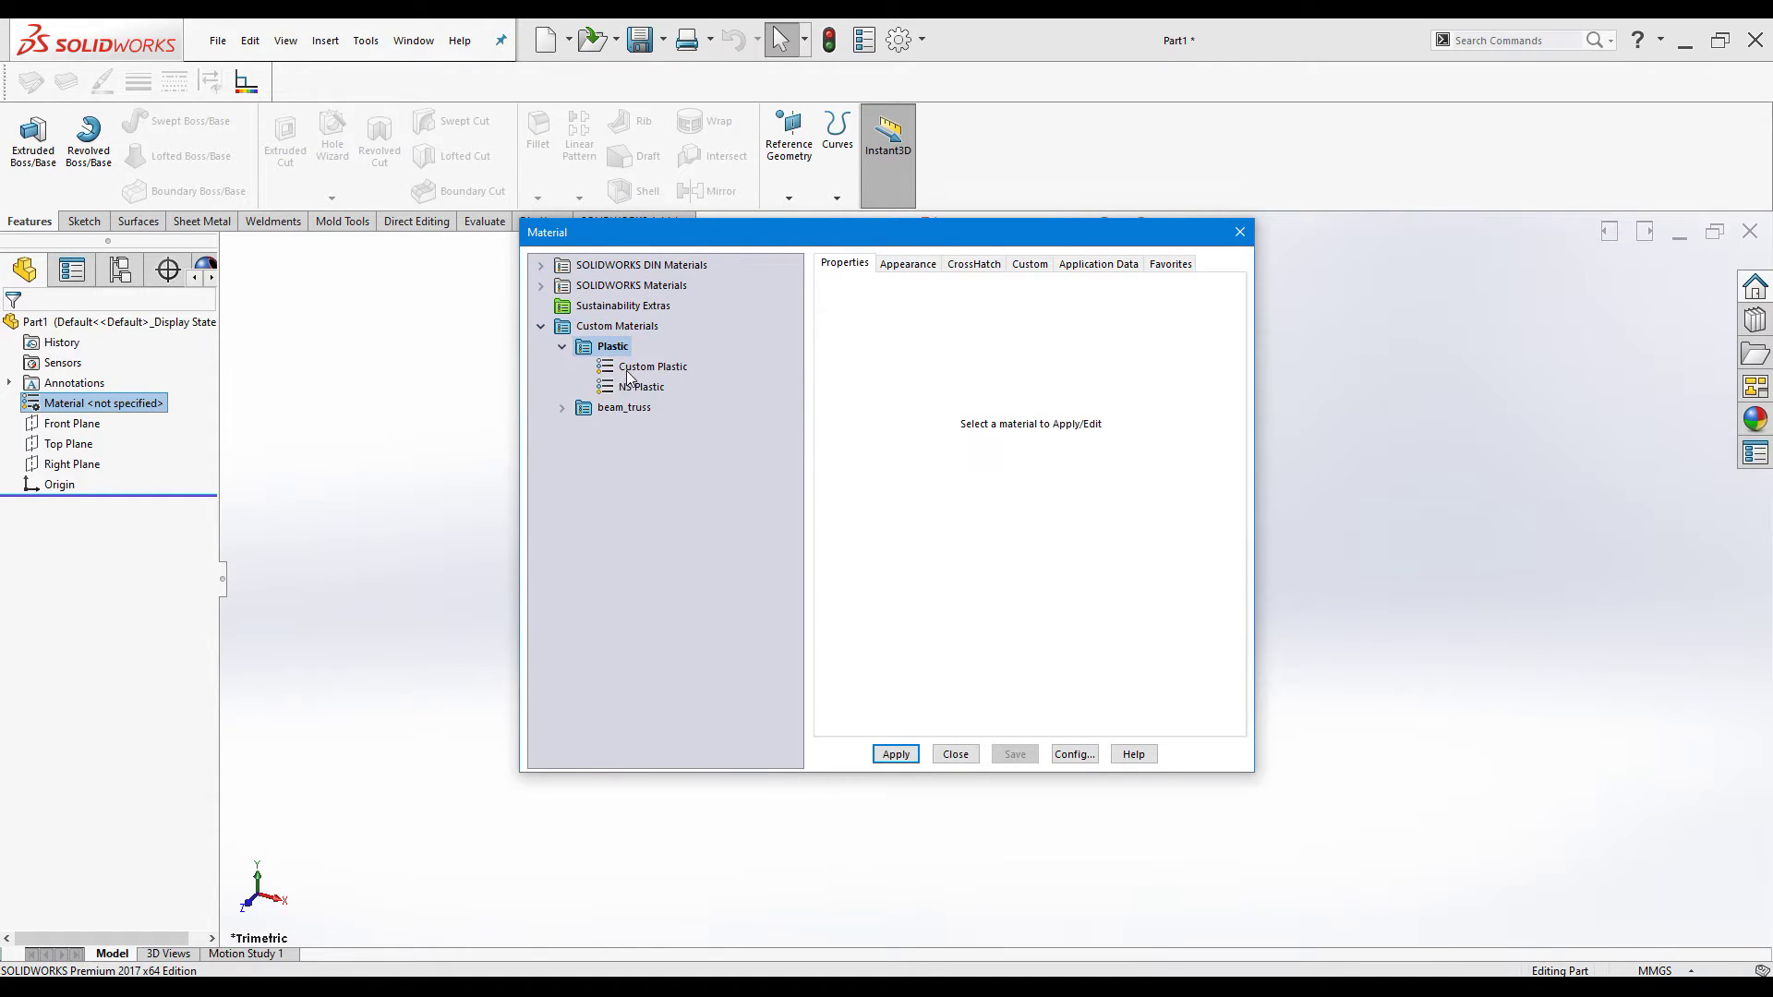
pyautogui.click(633, 367)
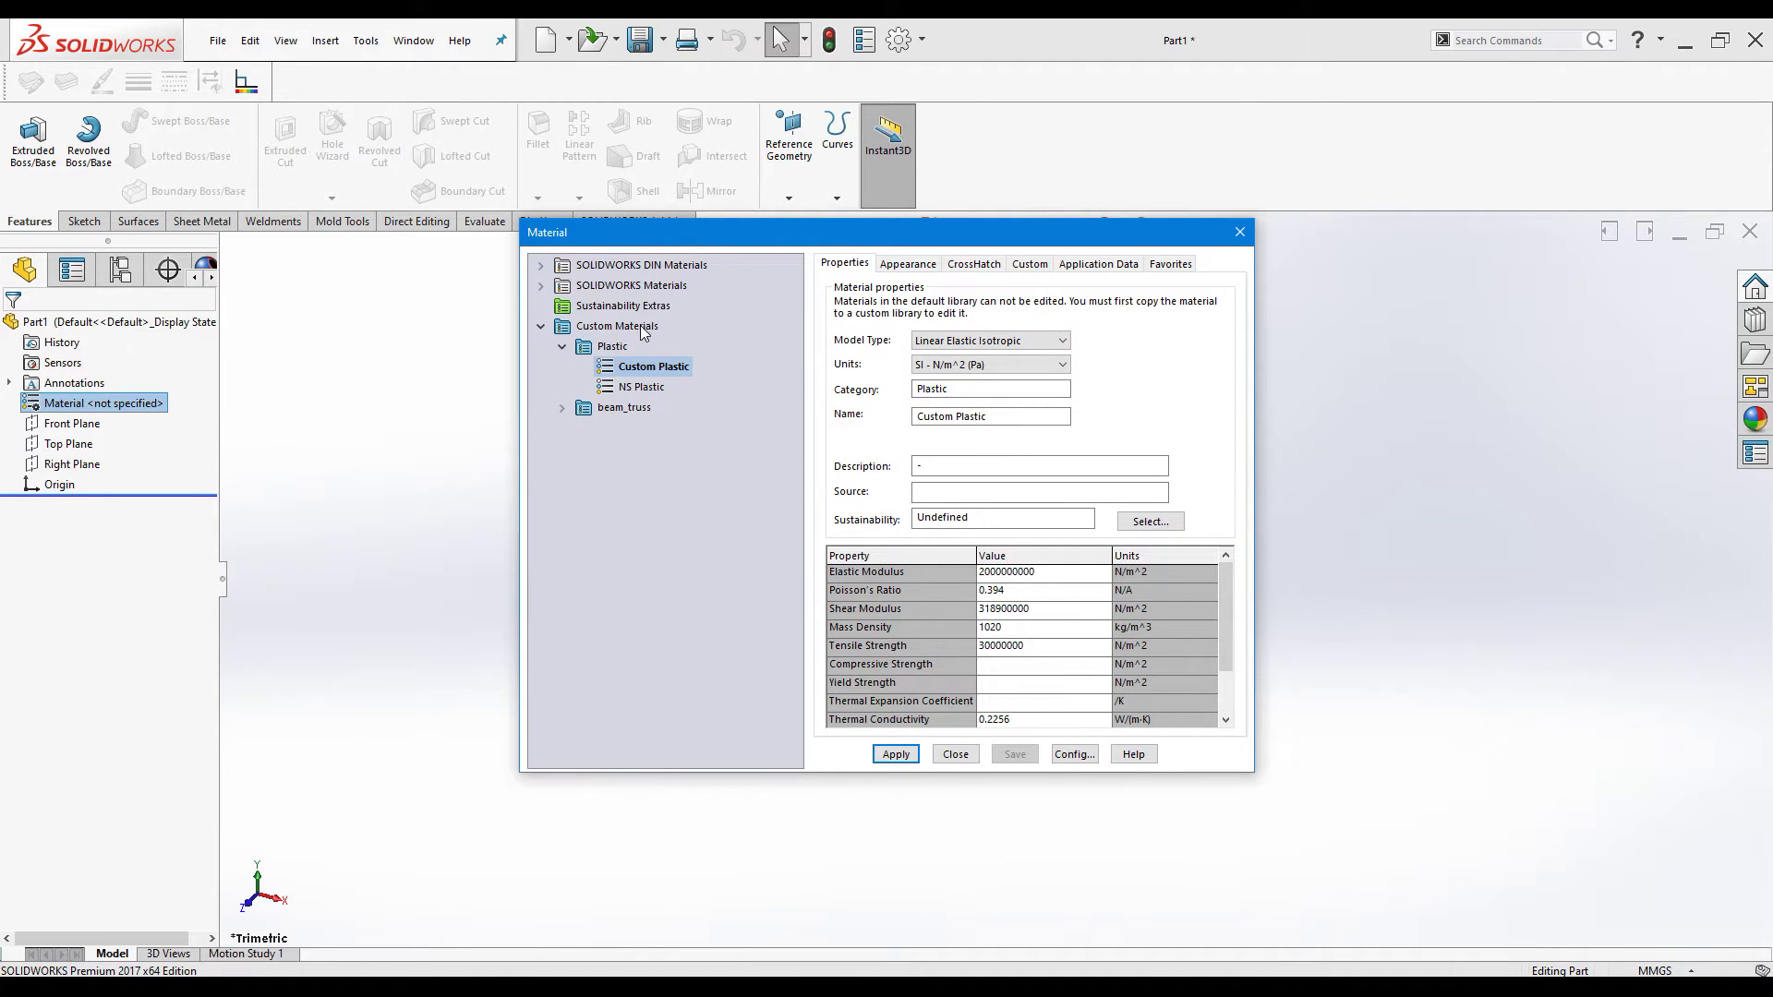
# - Examine which commands are available for the SOLIDWORKS DIN Materials library, its DIN Aluminum Alloys category and individual alloys
pyautogui.click(541, 326)
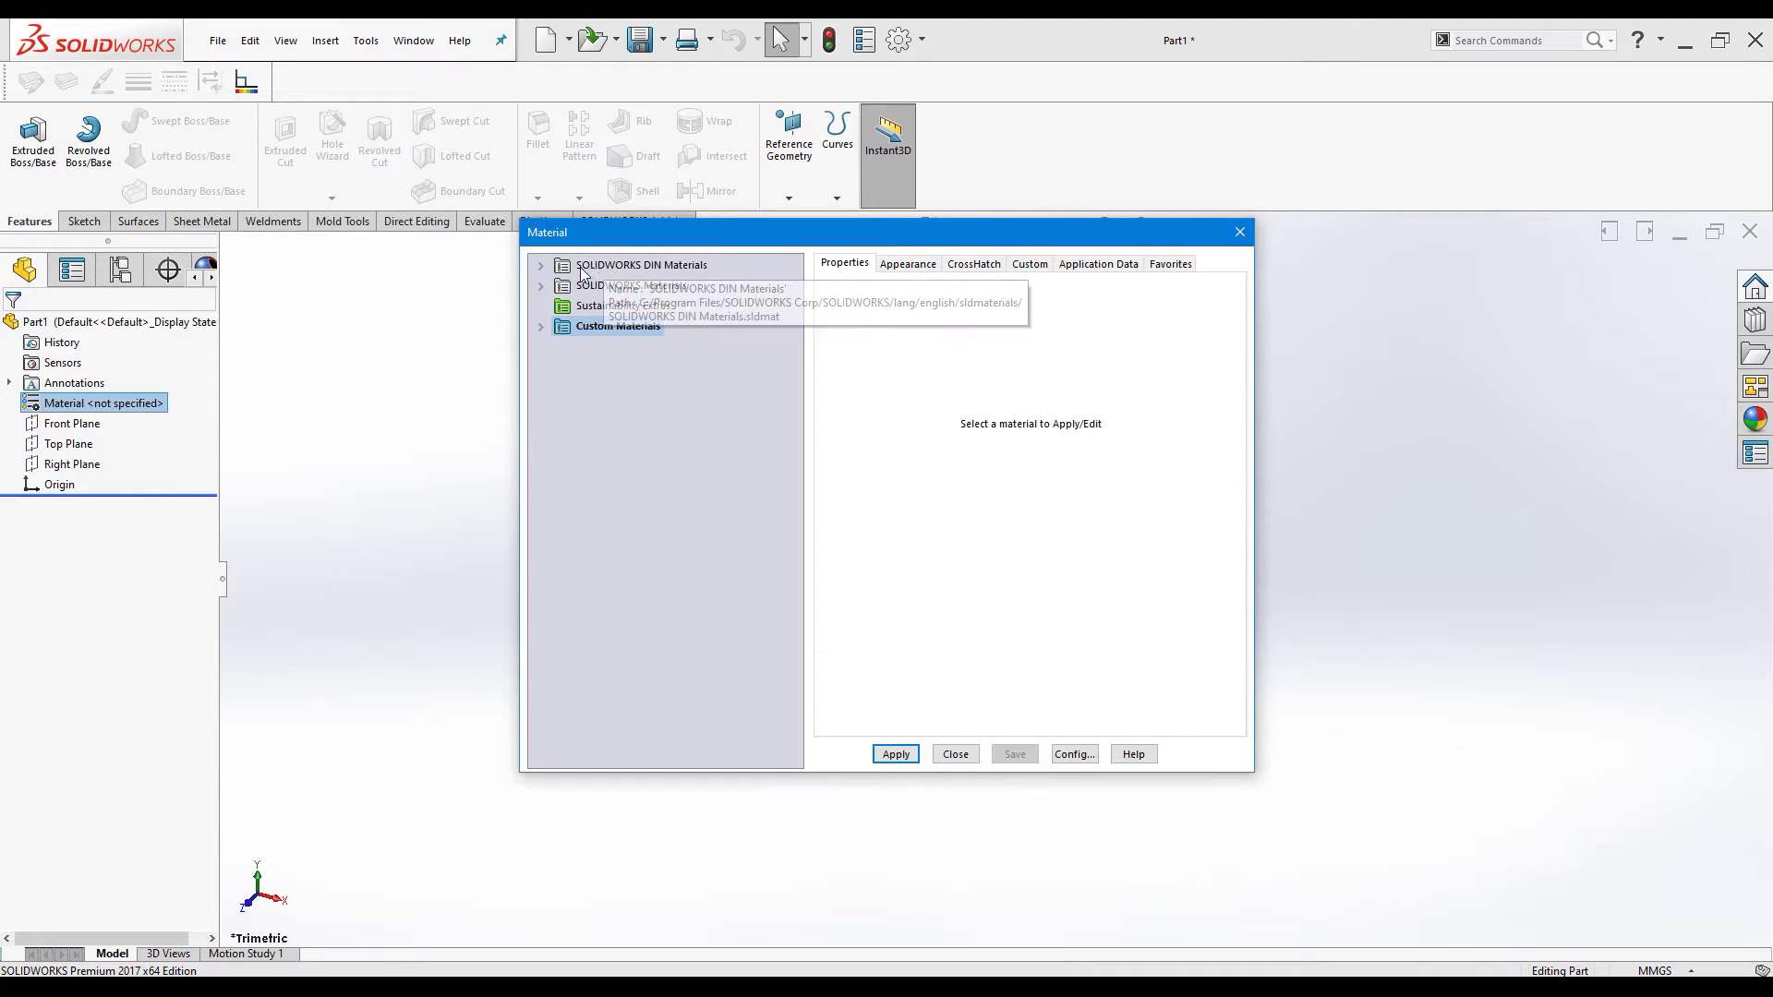
pyautogui.click(541, 266)
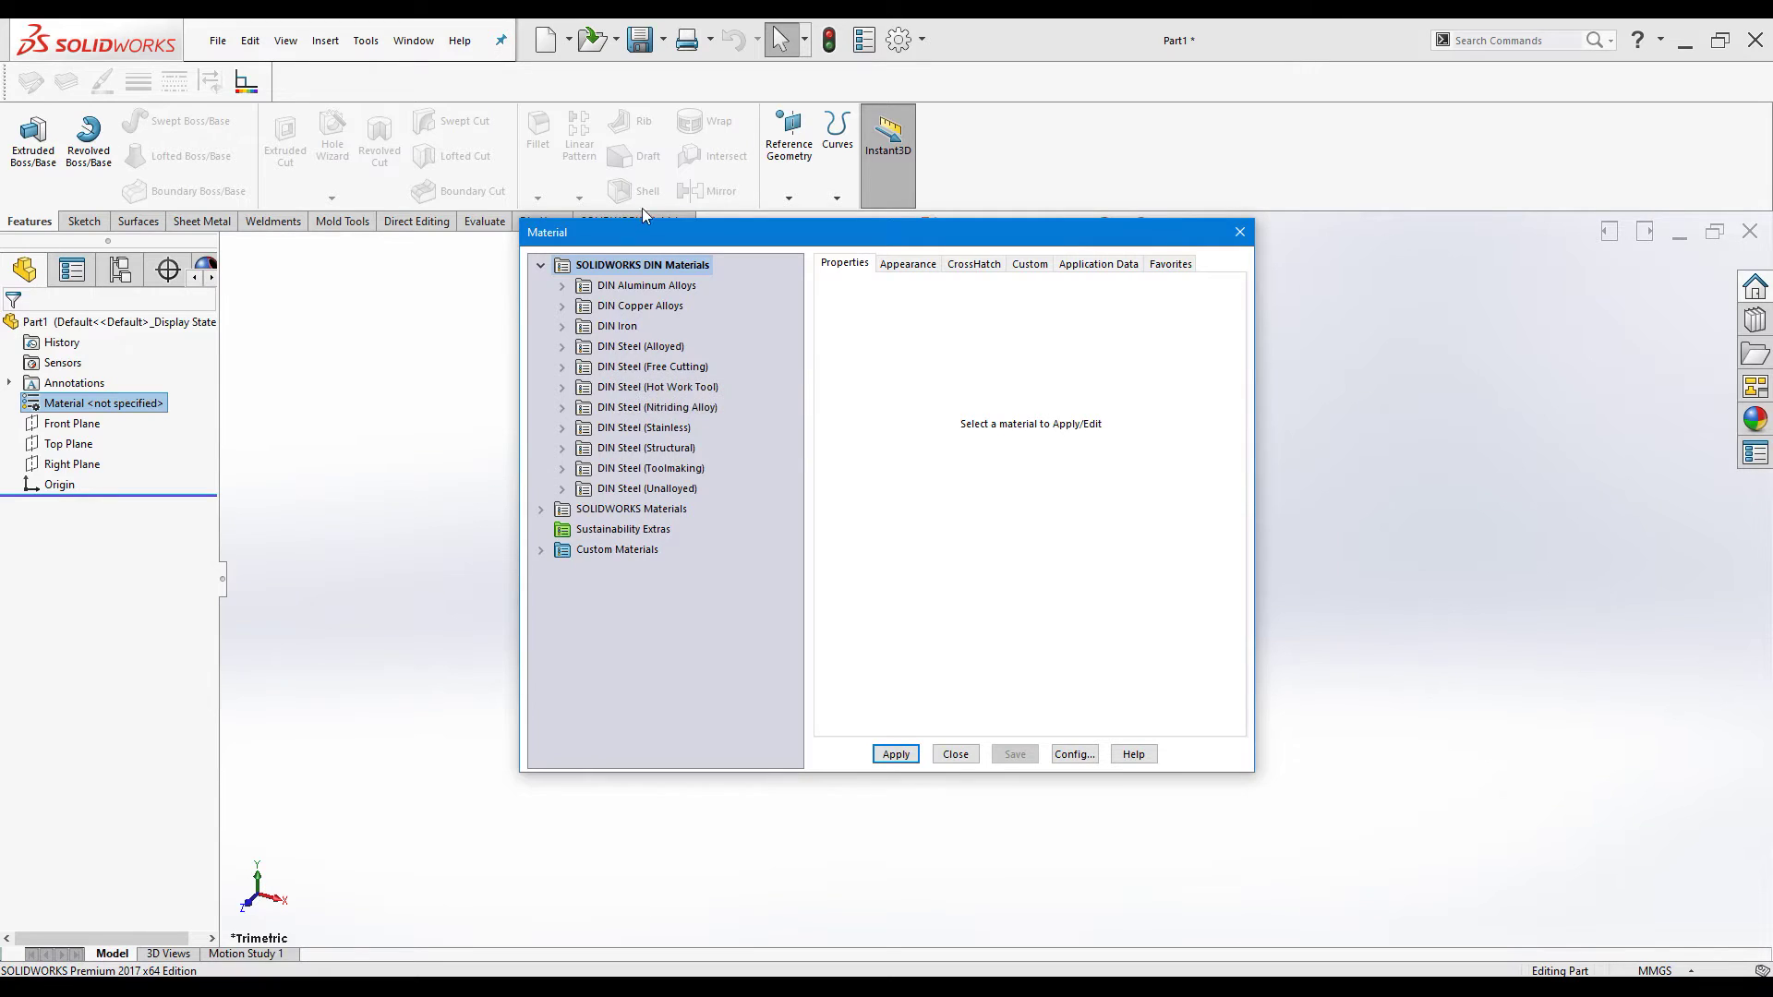
pyautogui.click(561, 285)
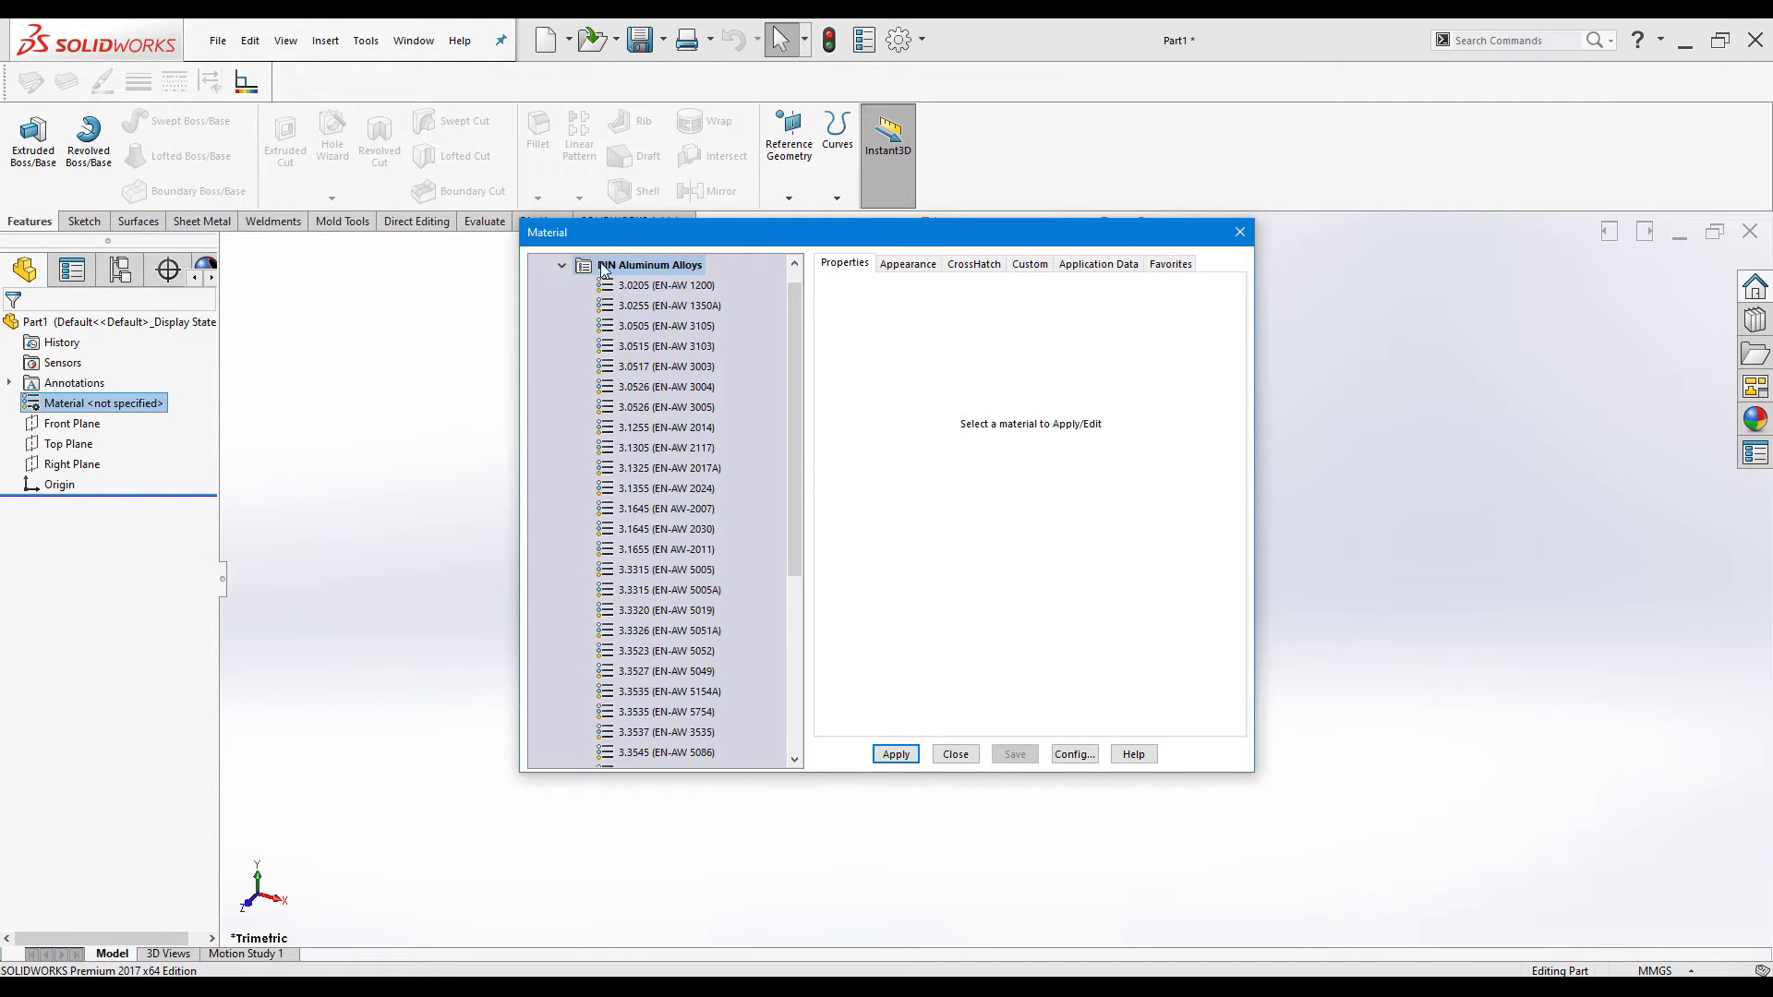
pyautogui.click(614, 285)
pyautogui.rightClick(586, 267)
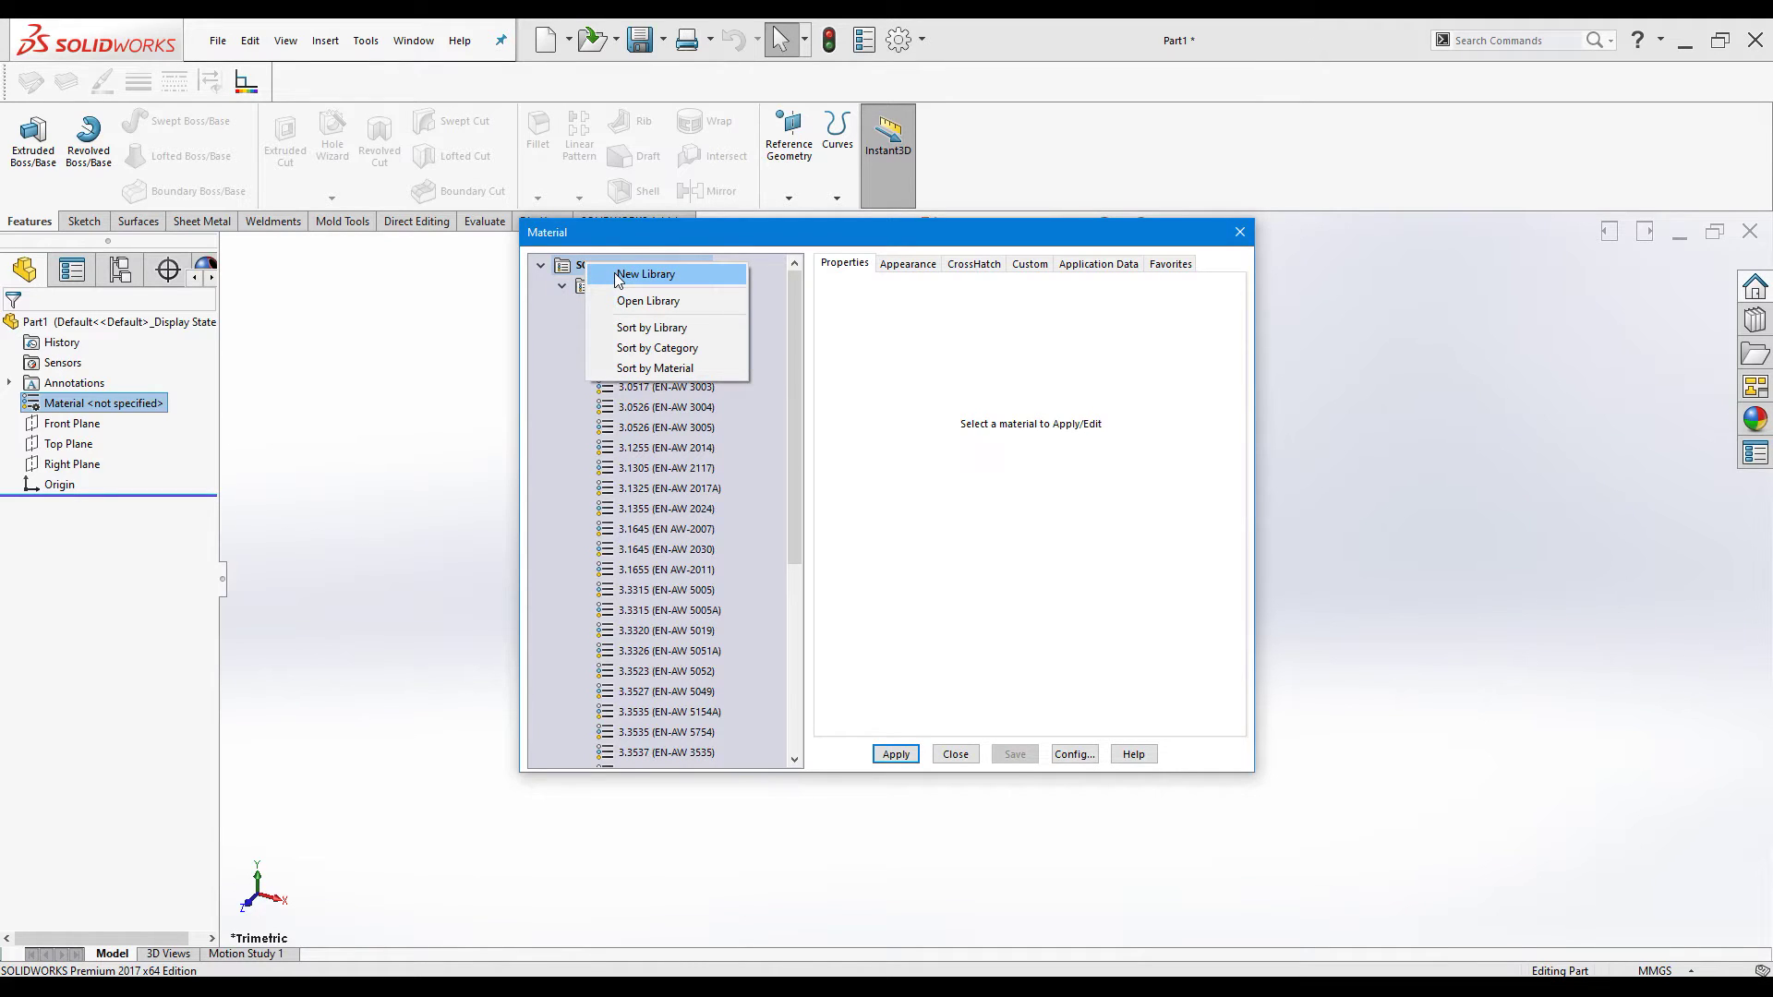
pyautogui.click(620, 306)
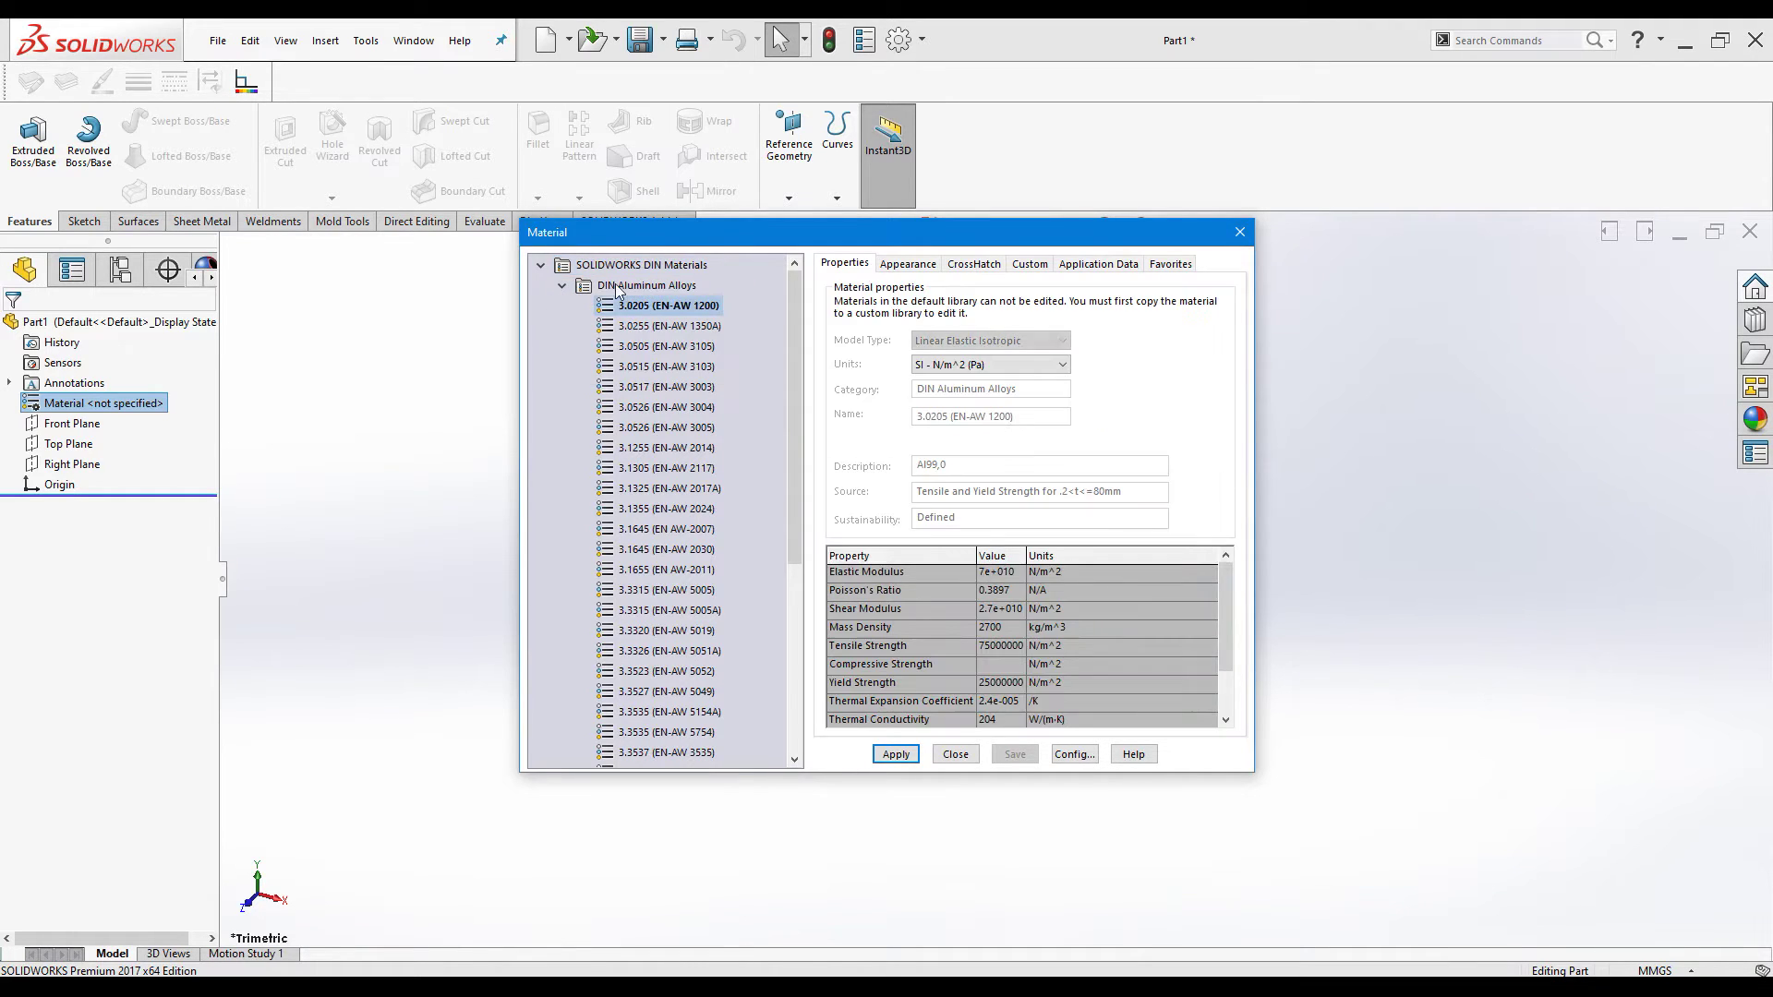
pyautogui.rightClick(621, 288)
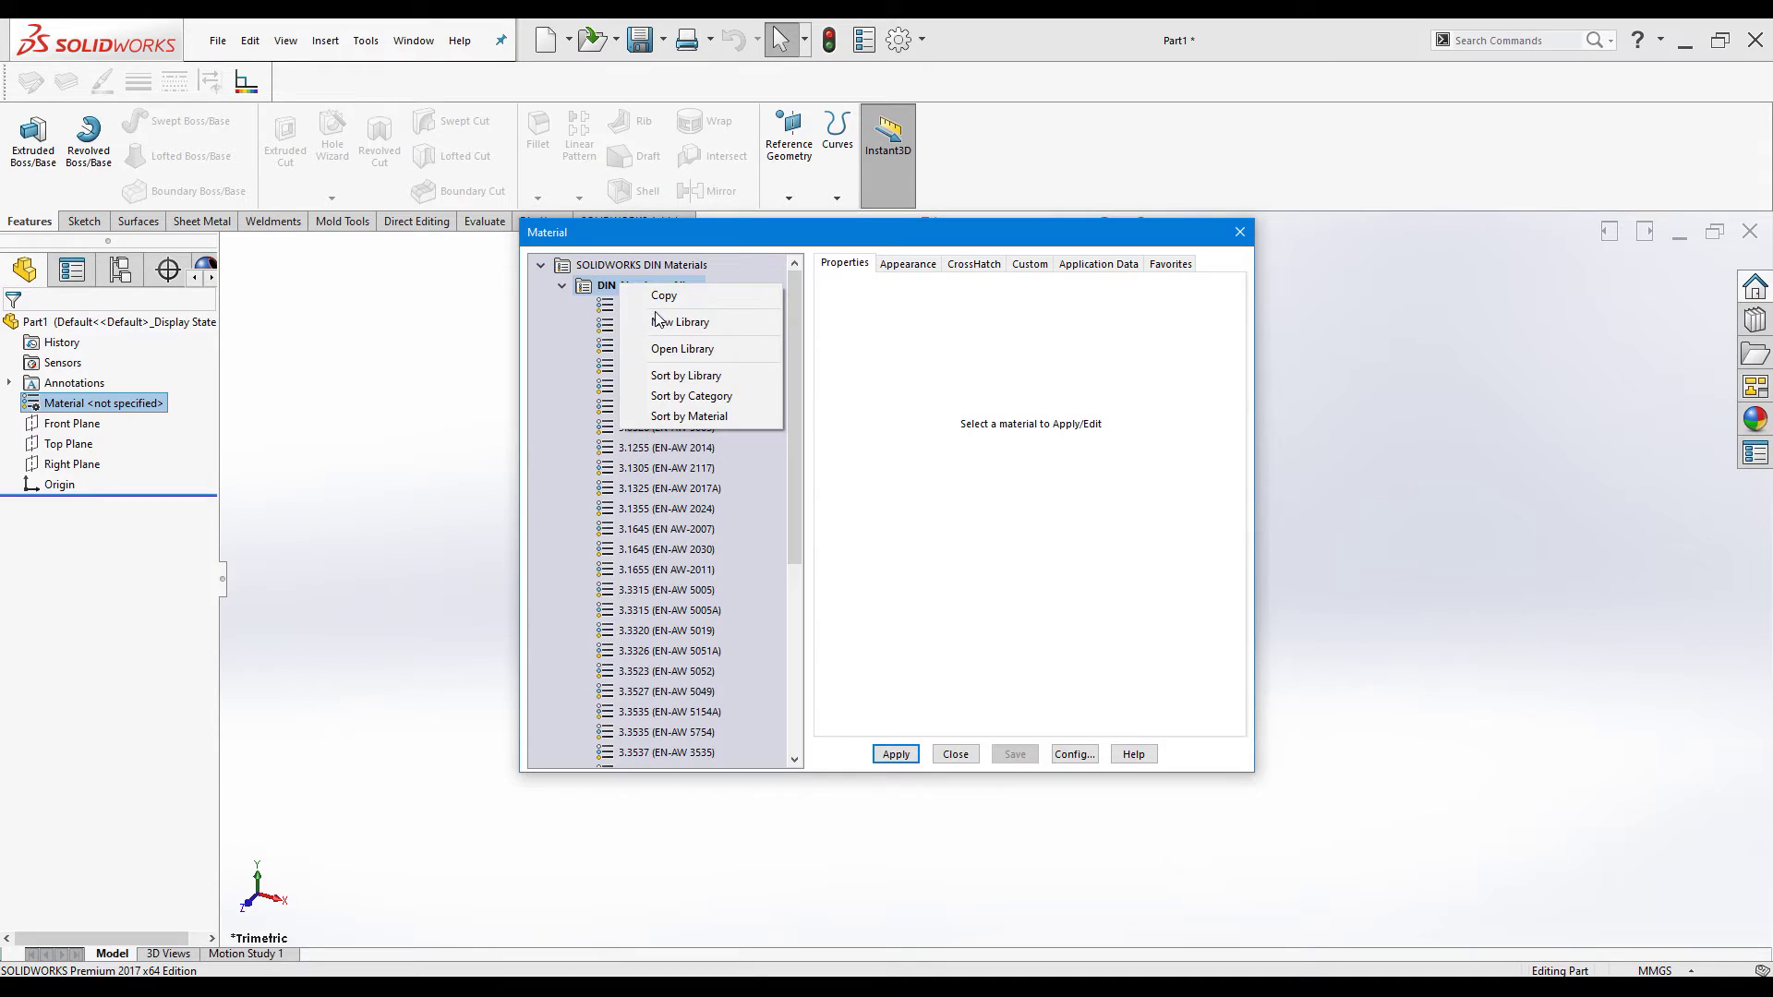
pyautogui.click(508, 380)
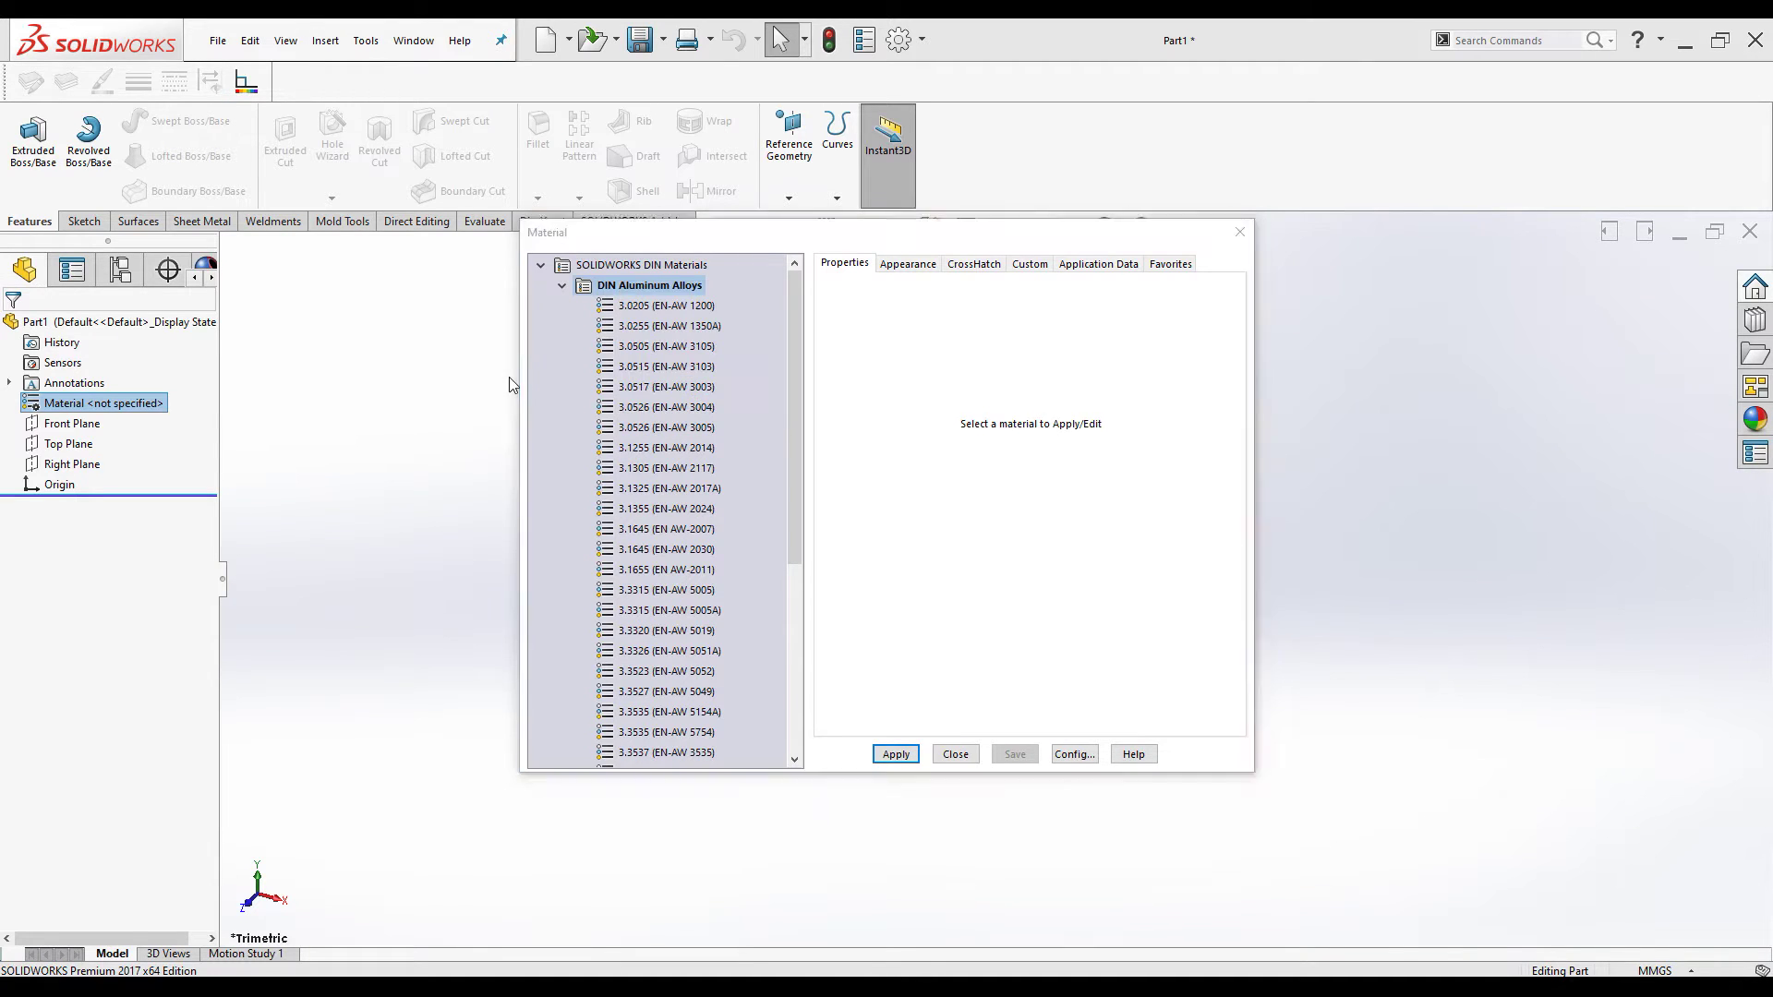
pyautogui.rightClick(633, 329)
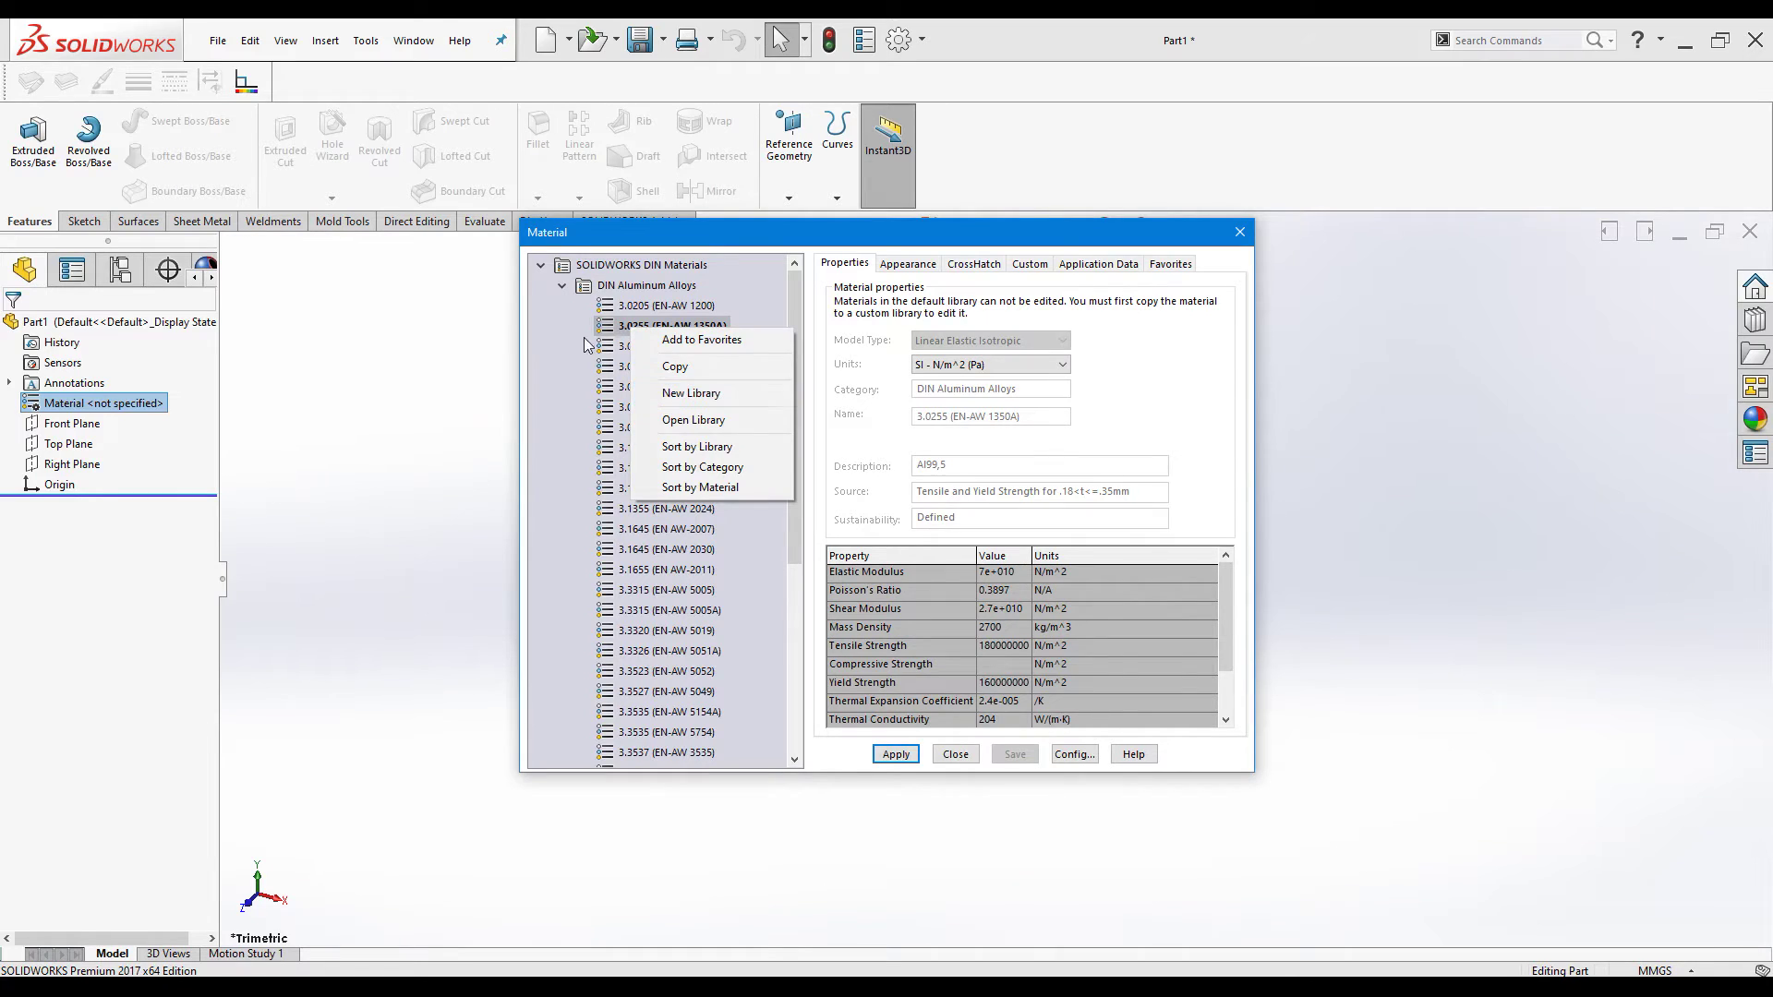
pyautogui.click(562, 285)
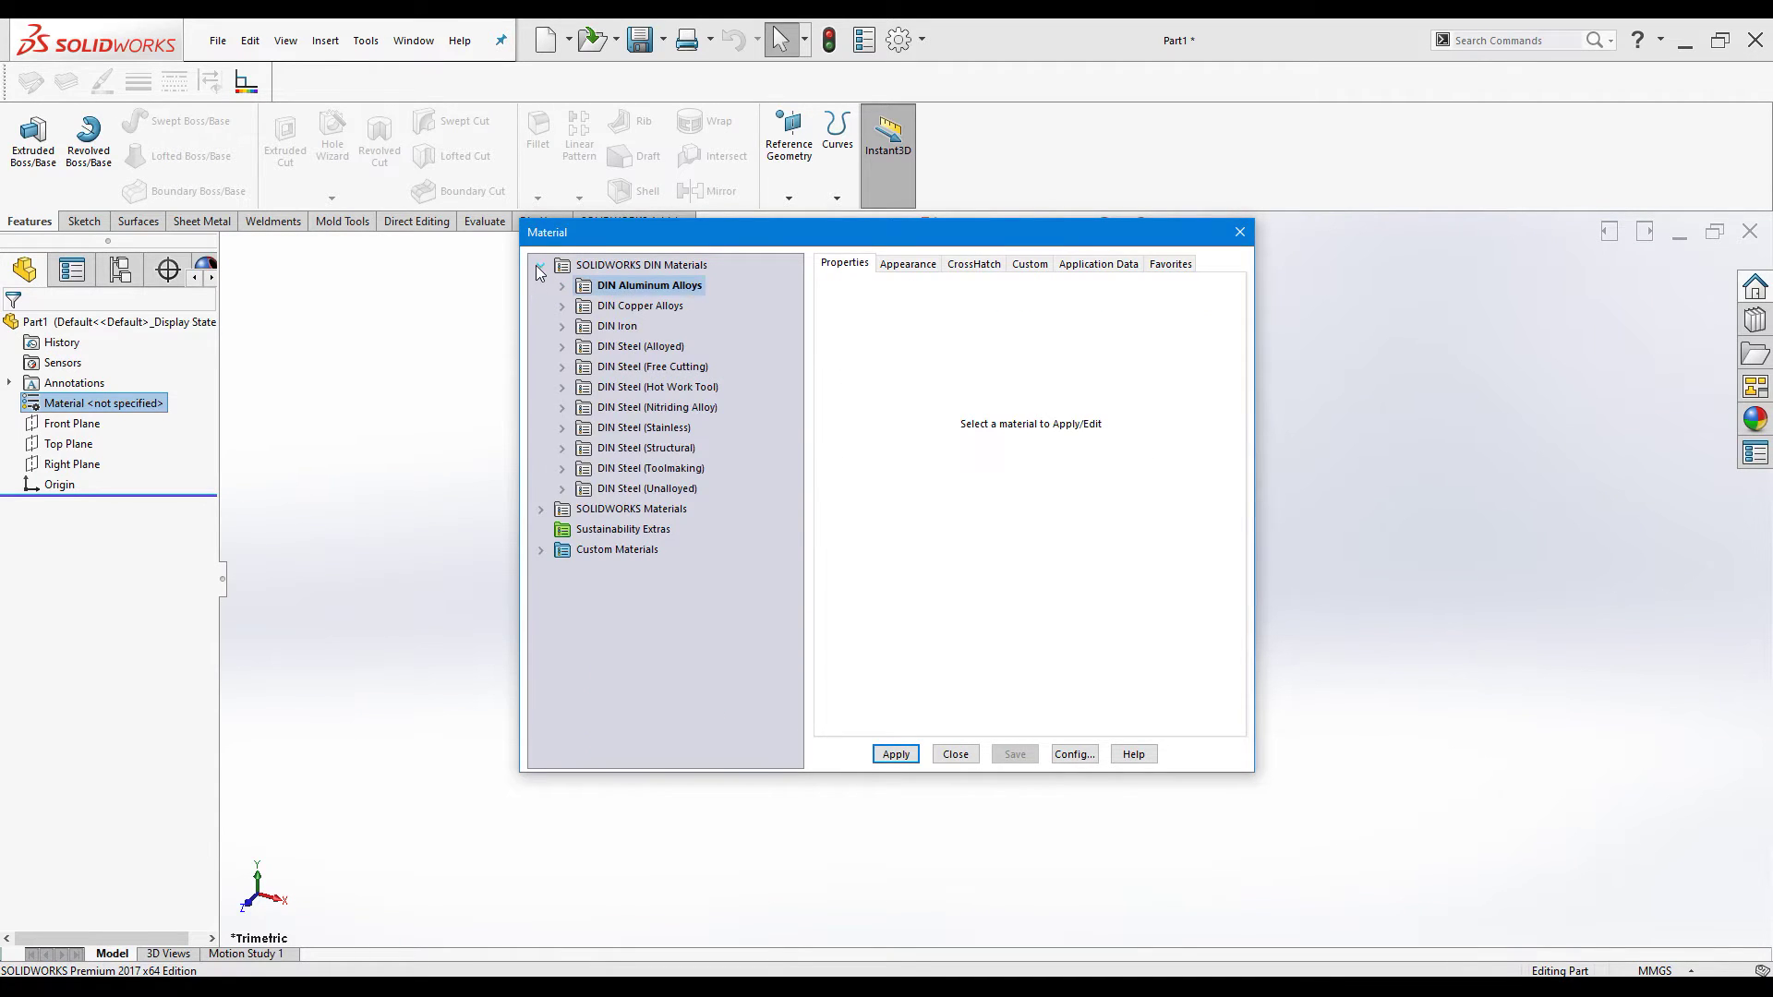
pyautogui.click(540, 265)
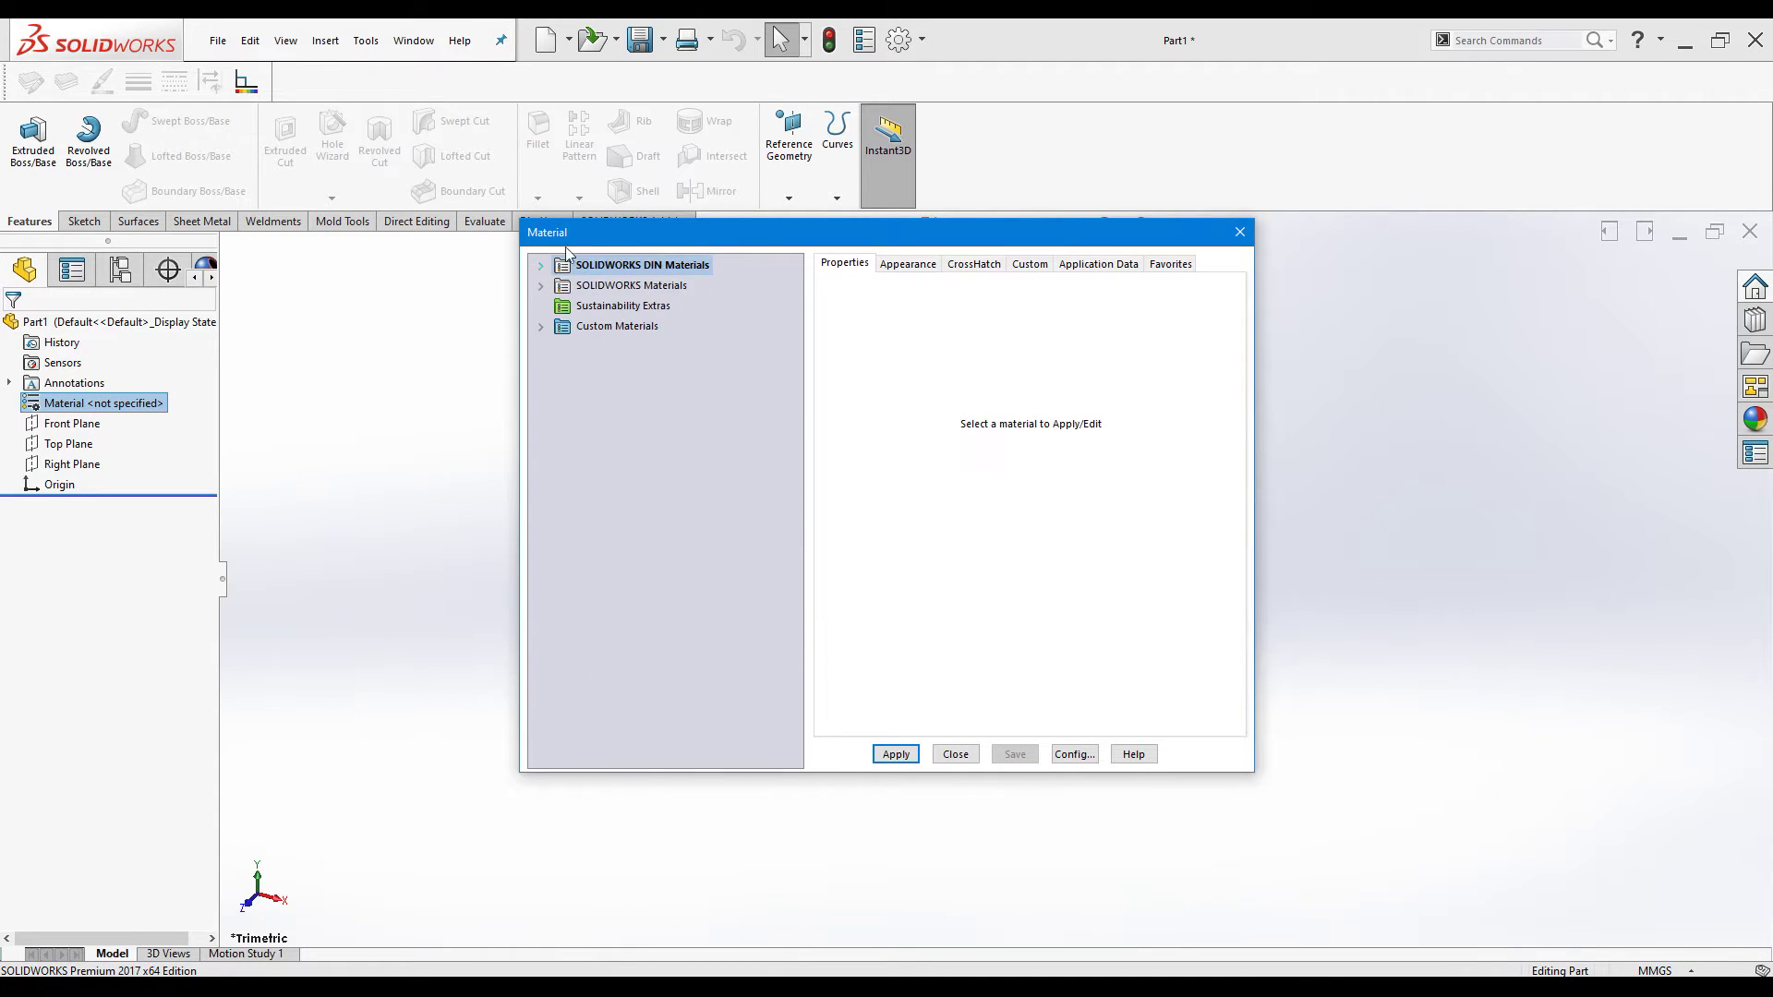
# - Create a new material library named Tool Material in the Custom Materials folder
pyautogui.rightClick(589, 330)
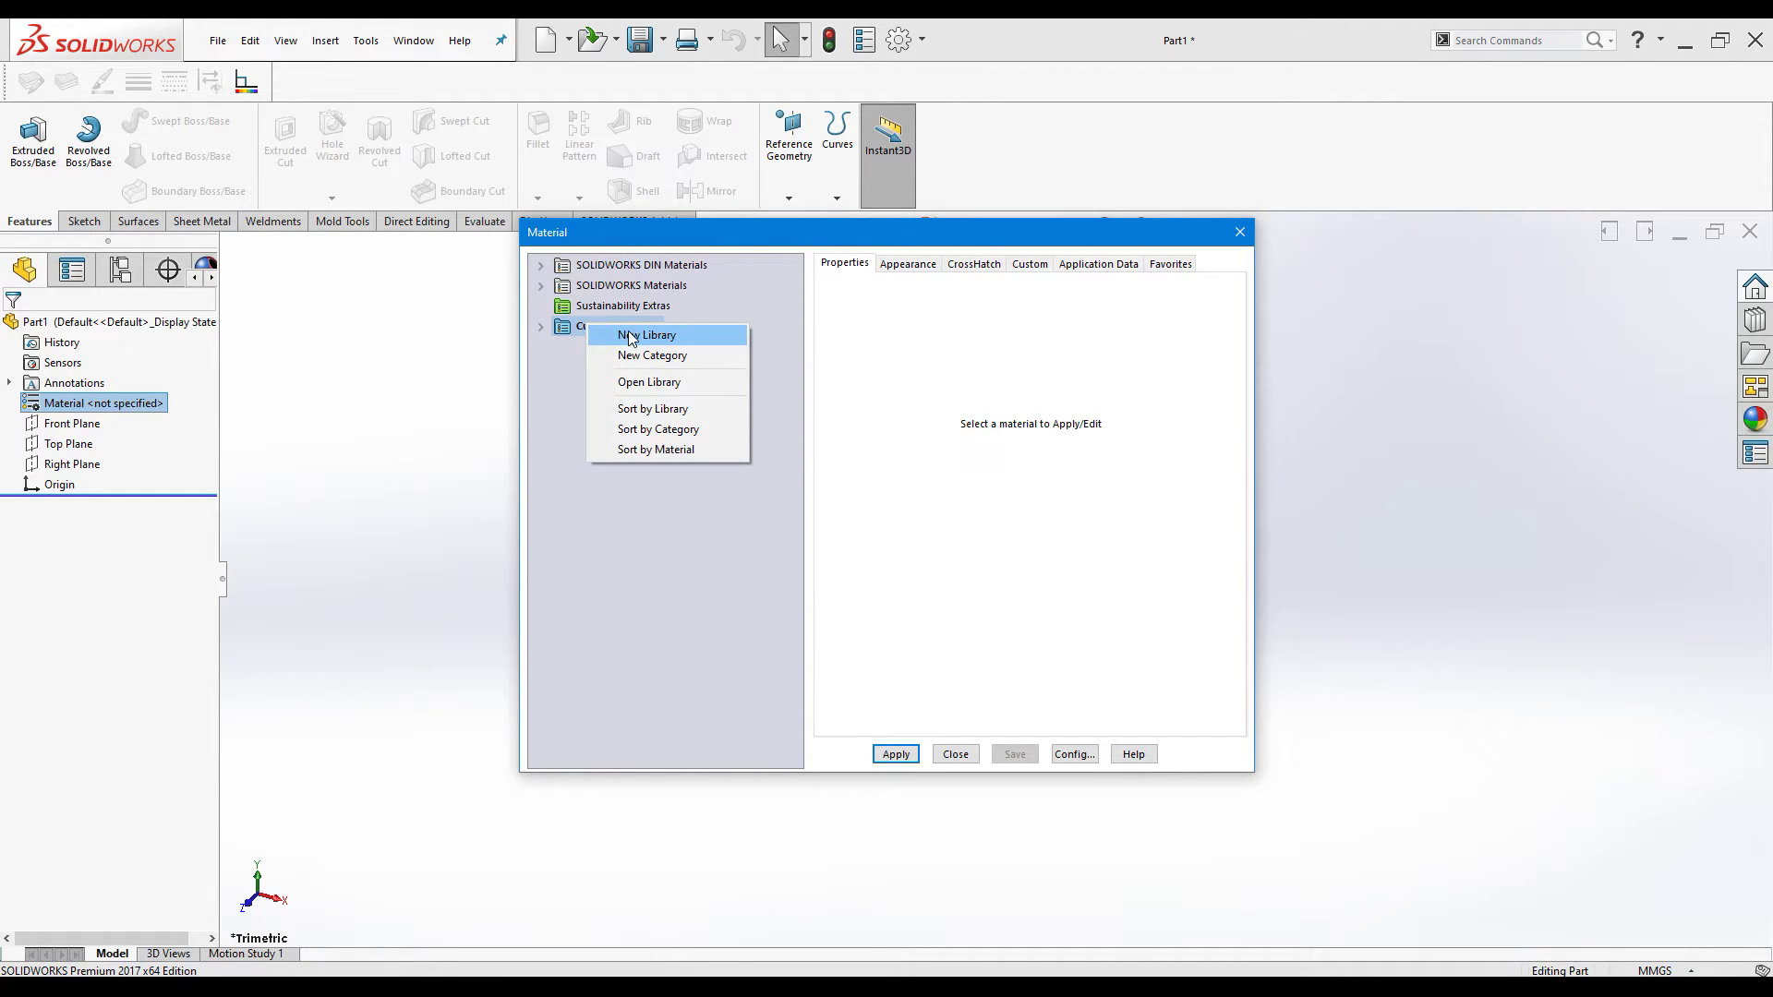
pyautogui.click(628, 334)
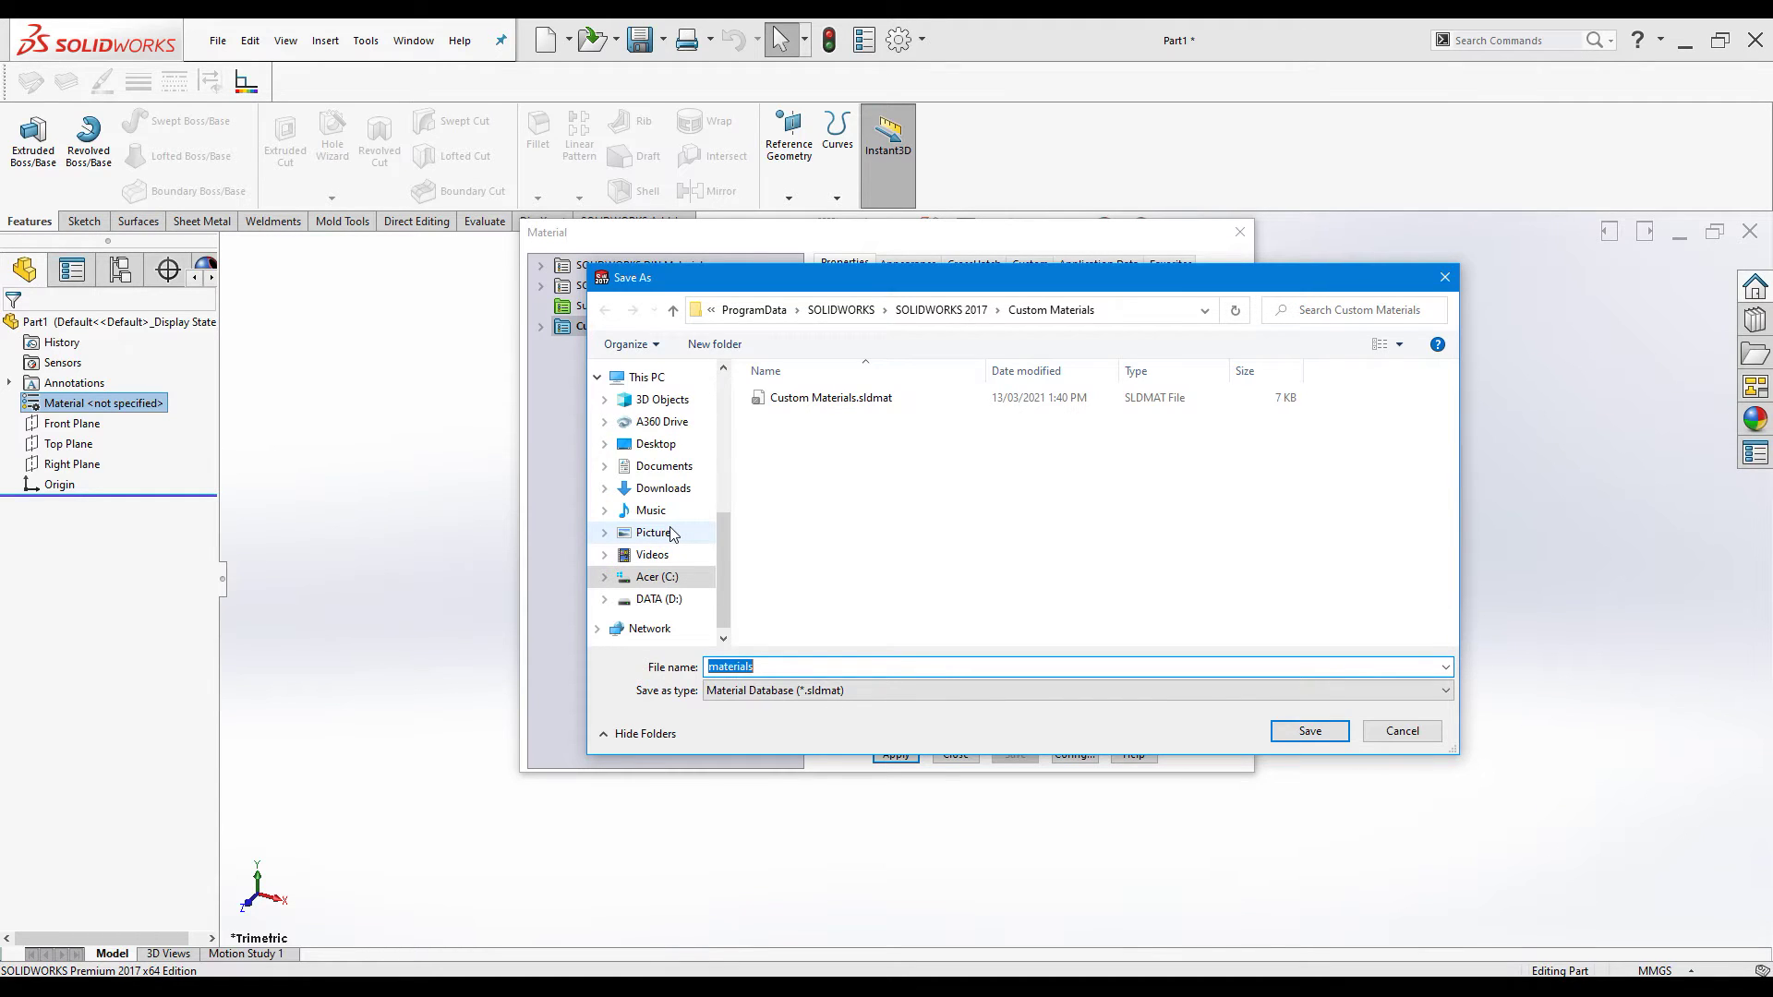
pyautogui.write('Tool Materia')
pyautogui.click(1333, 737)
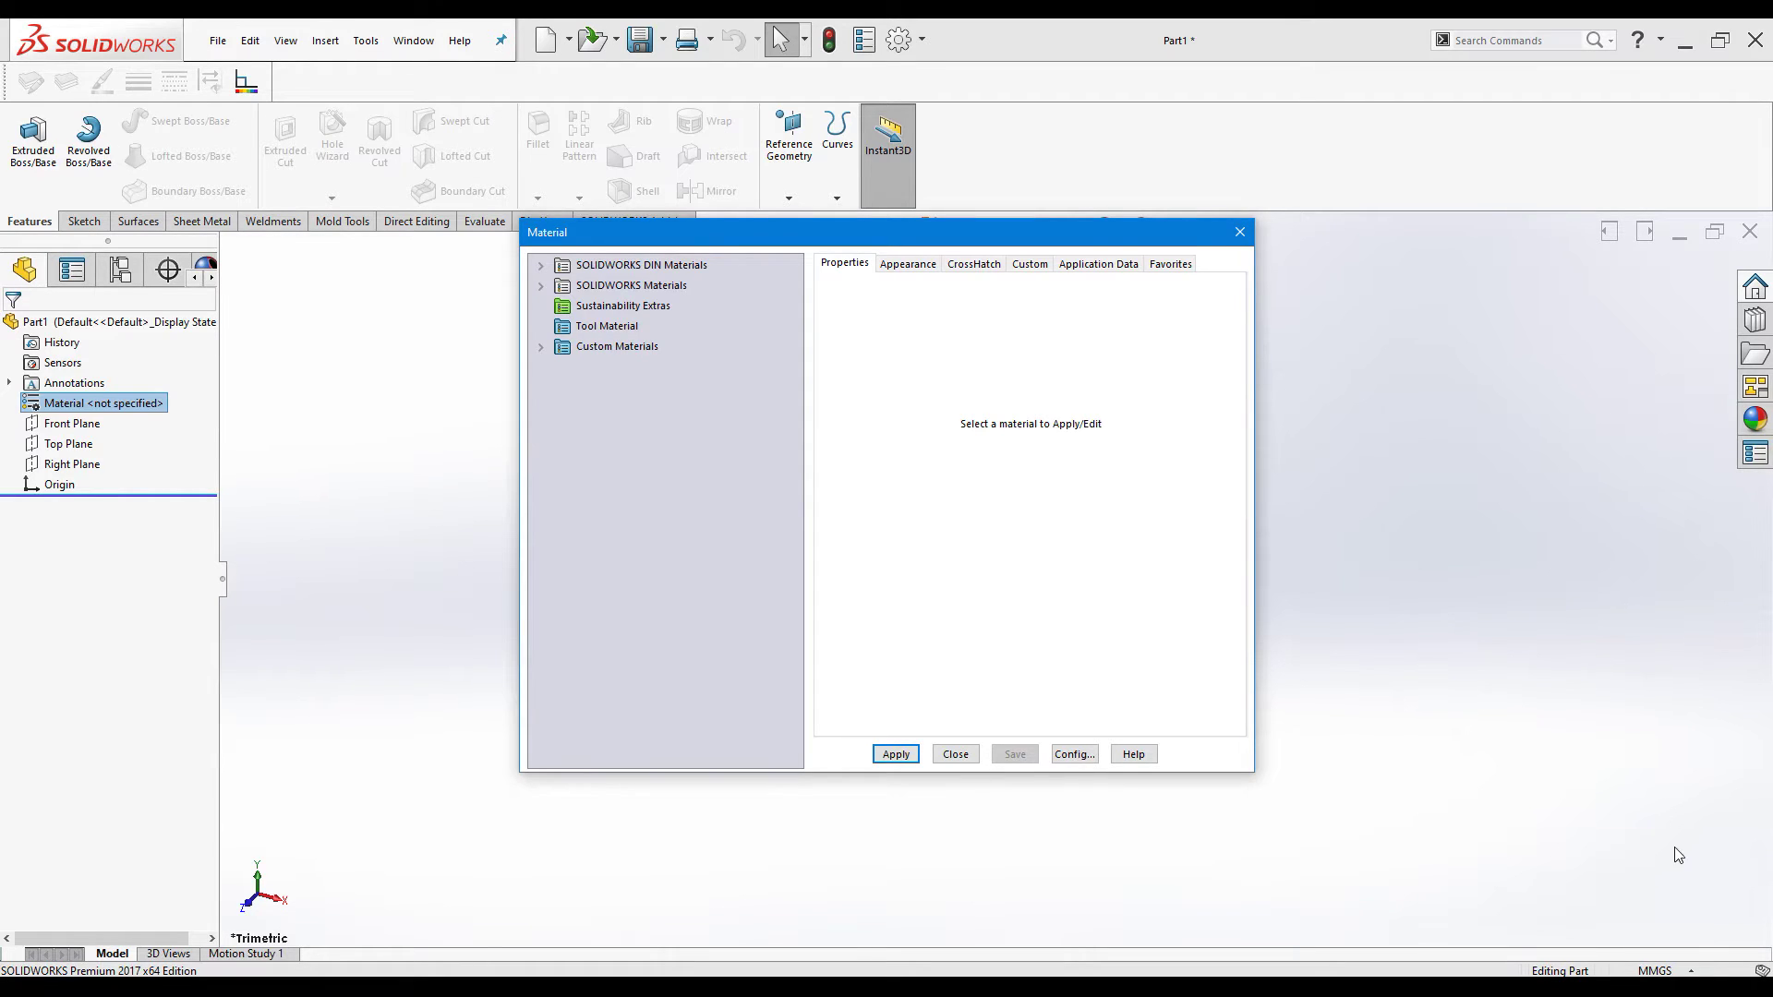
# - Switch to Photos to read the S2 Tool Steel.JPG property sheet, and return to the material editor
pyautogui.hotkey('alt', 'Tab')
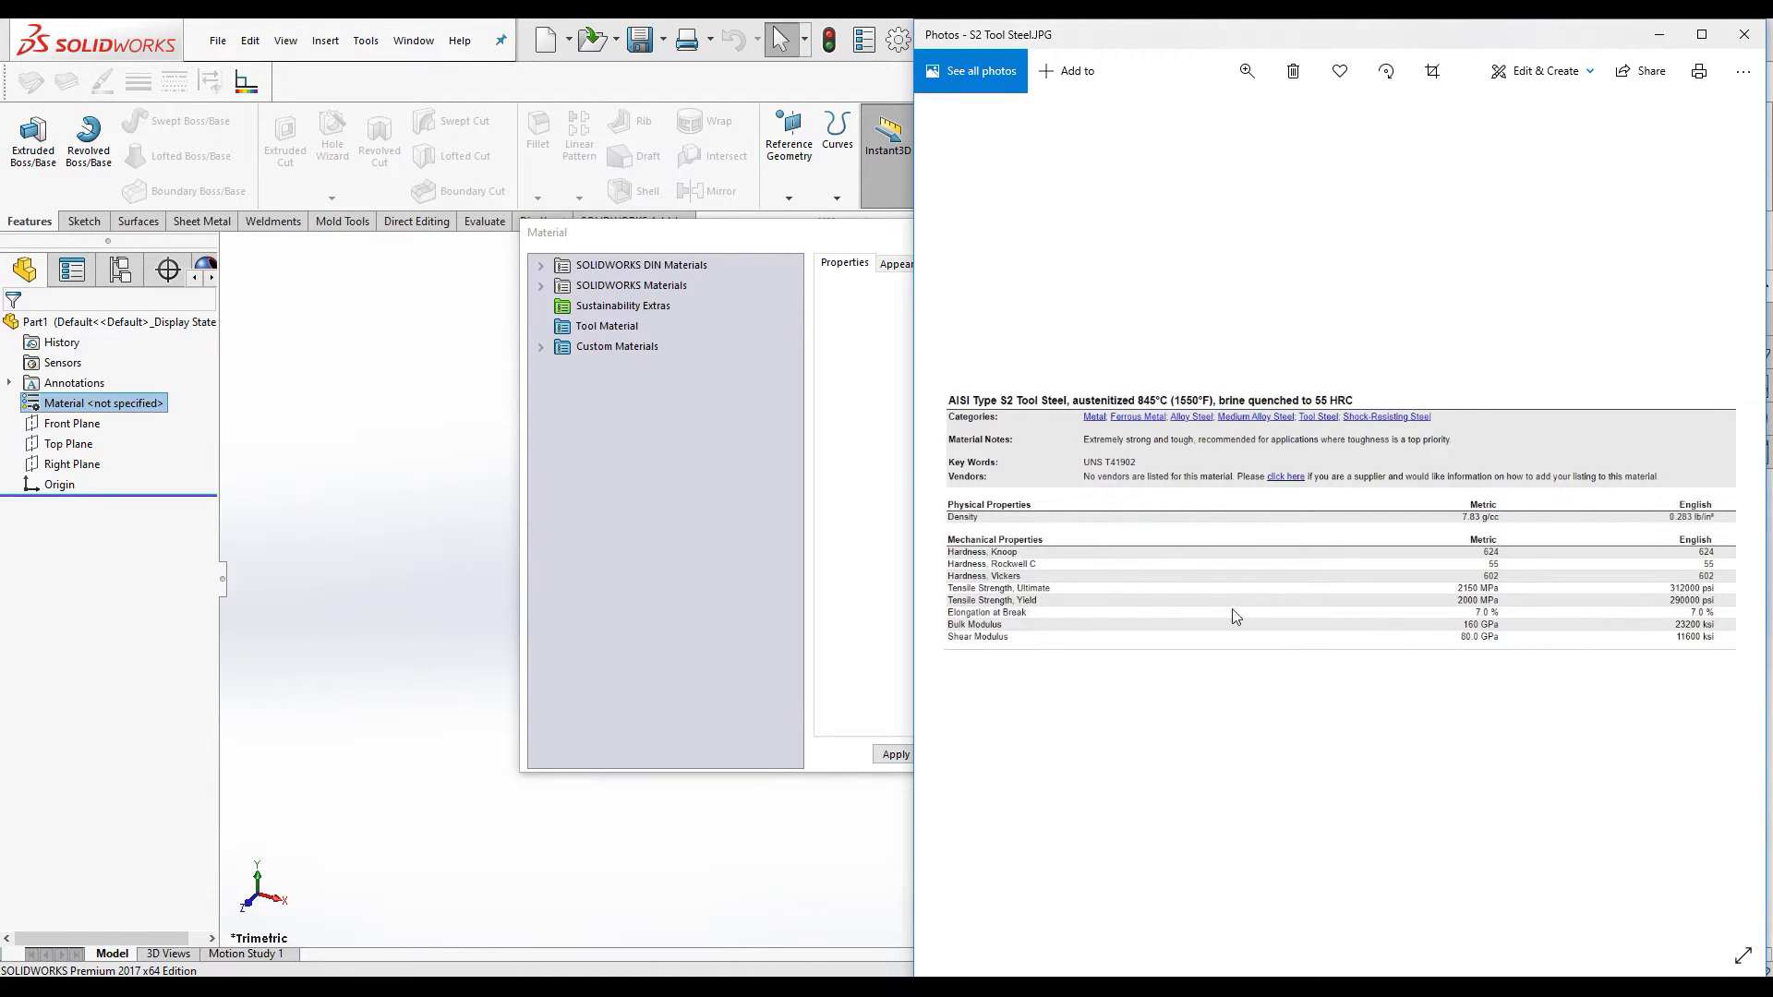
pyautogui.click(1661, 39)
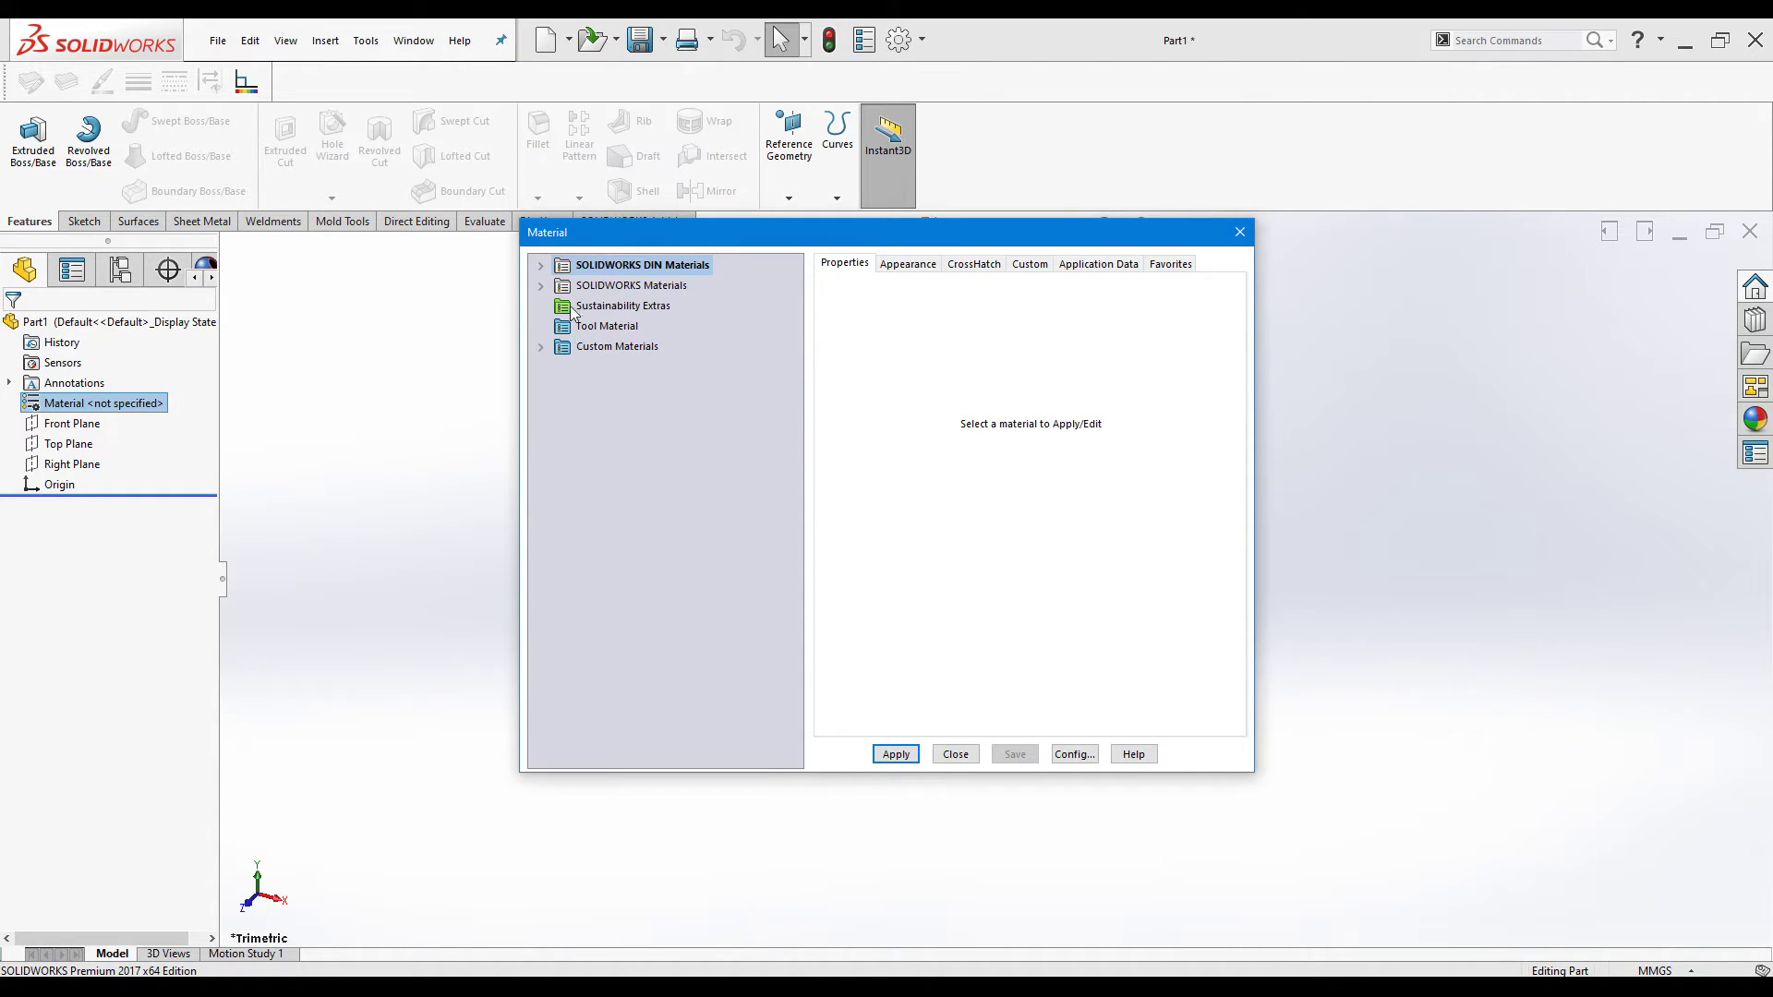
# - Examine how the SOLIDWORKS Materials and SOLIDWORKS DIN Materials libraries are divided into categories, including the alloys under DIN Aluminum Alloys
pyautogui.click(541, 285)
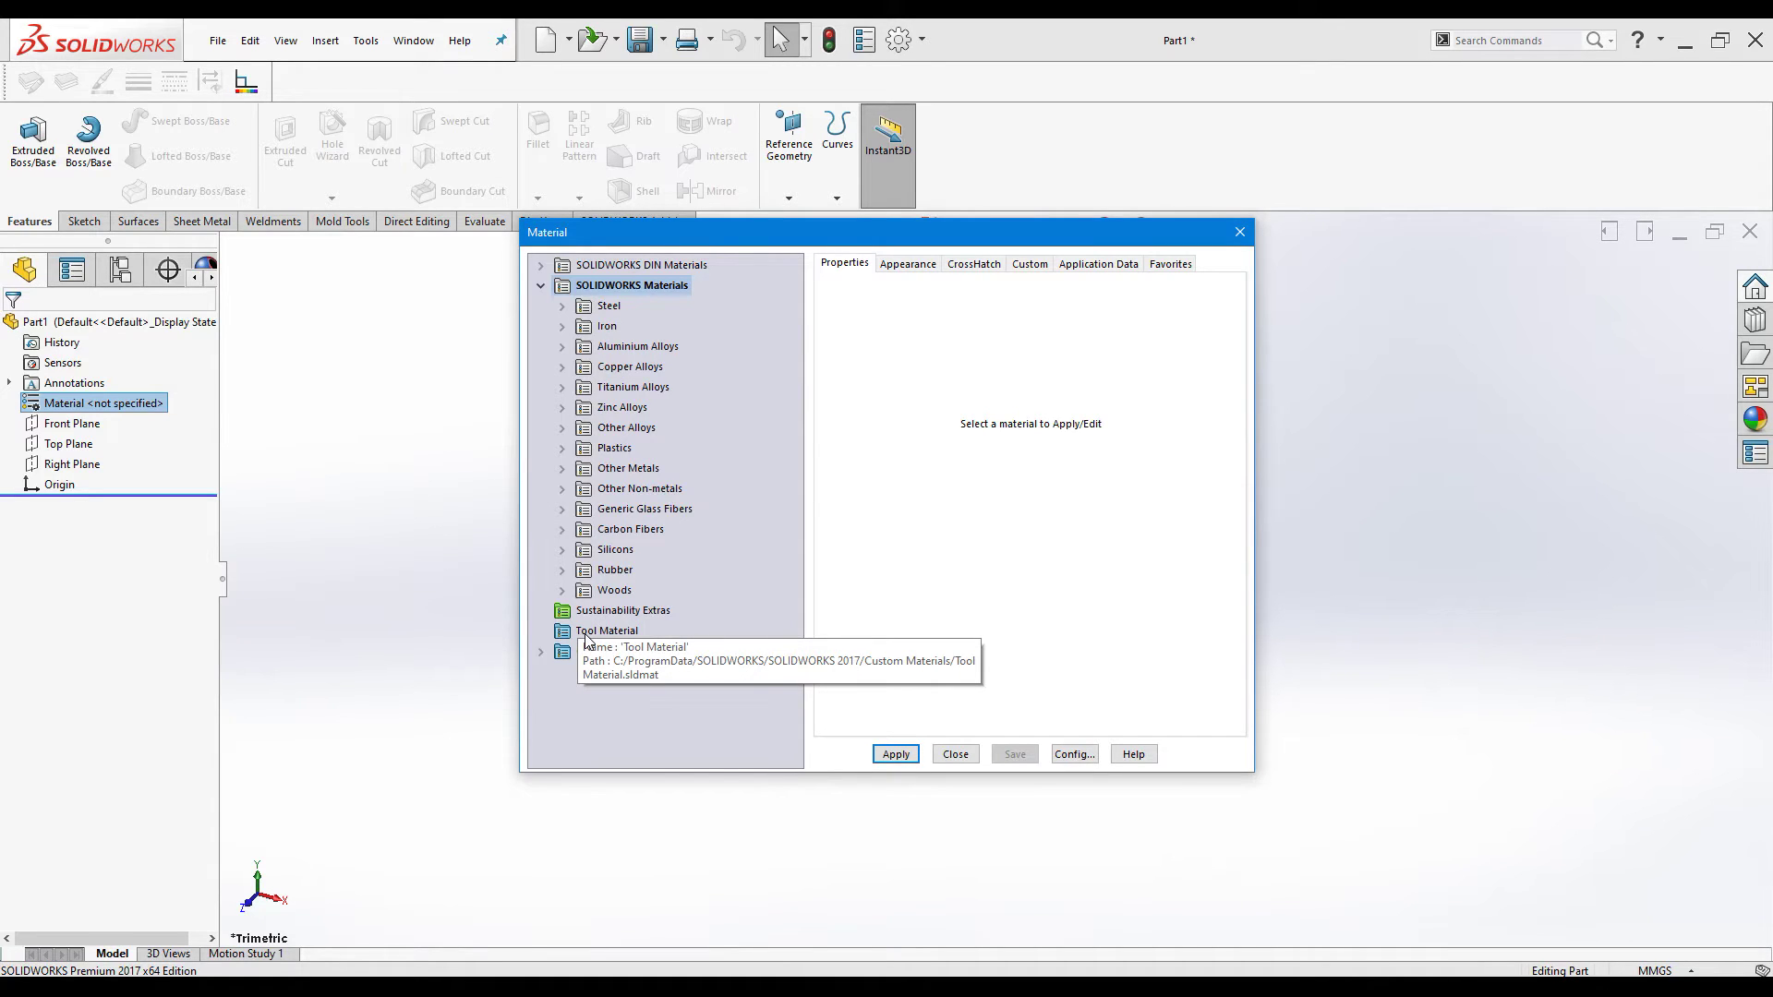
pyautogui.click(544, 265)
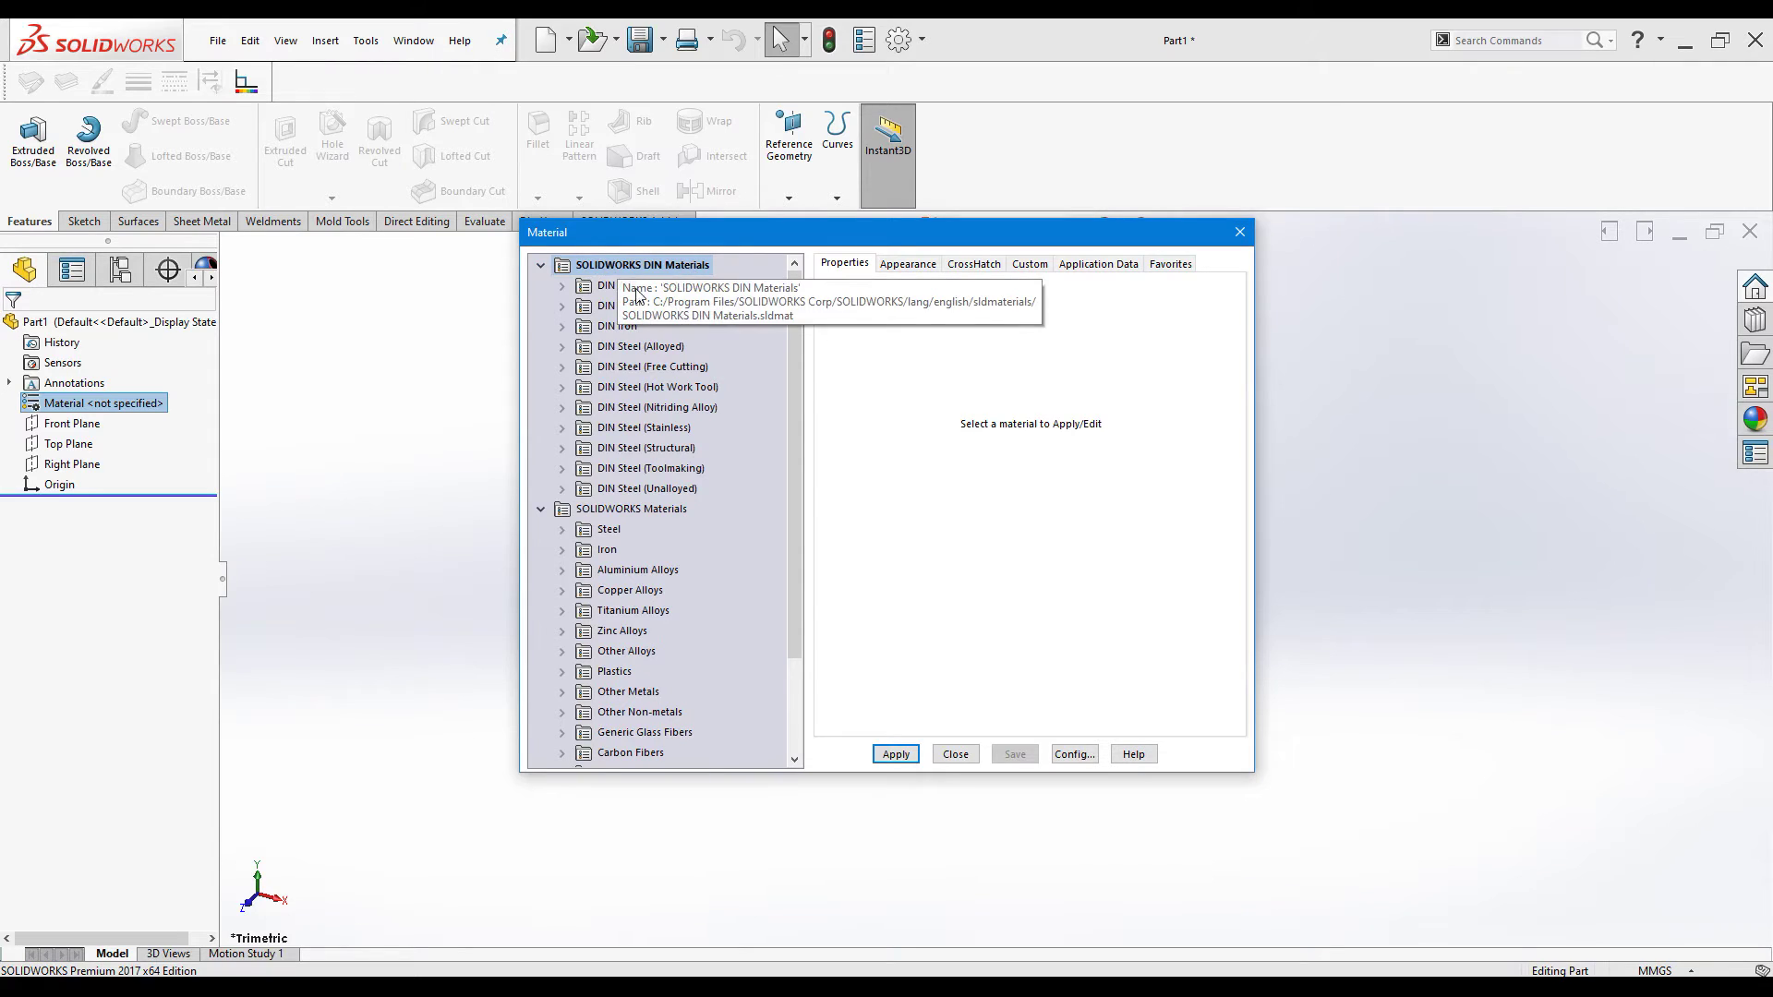
pyautogui.click(562, 286)
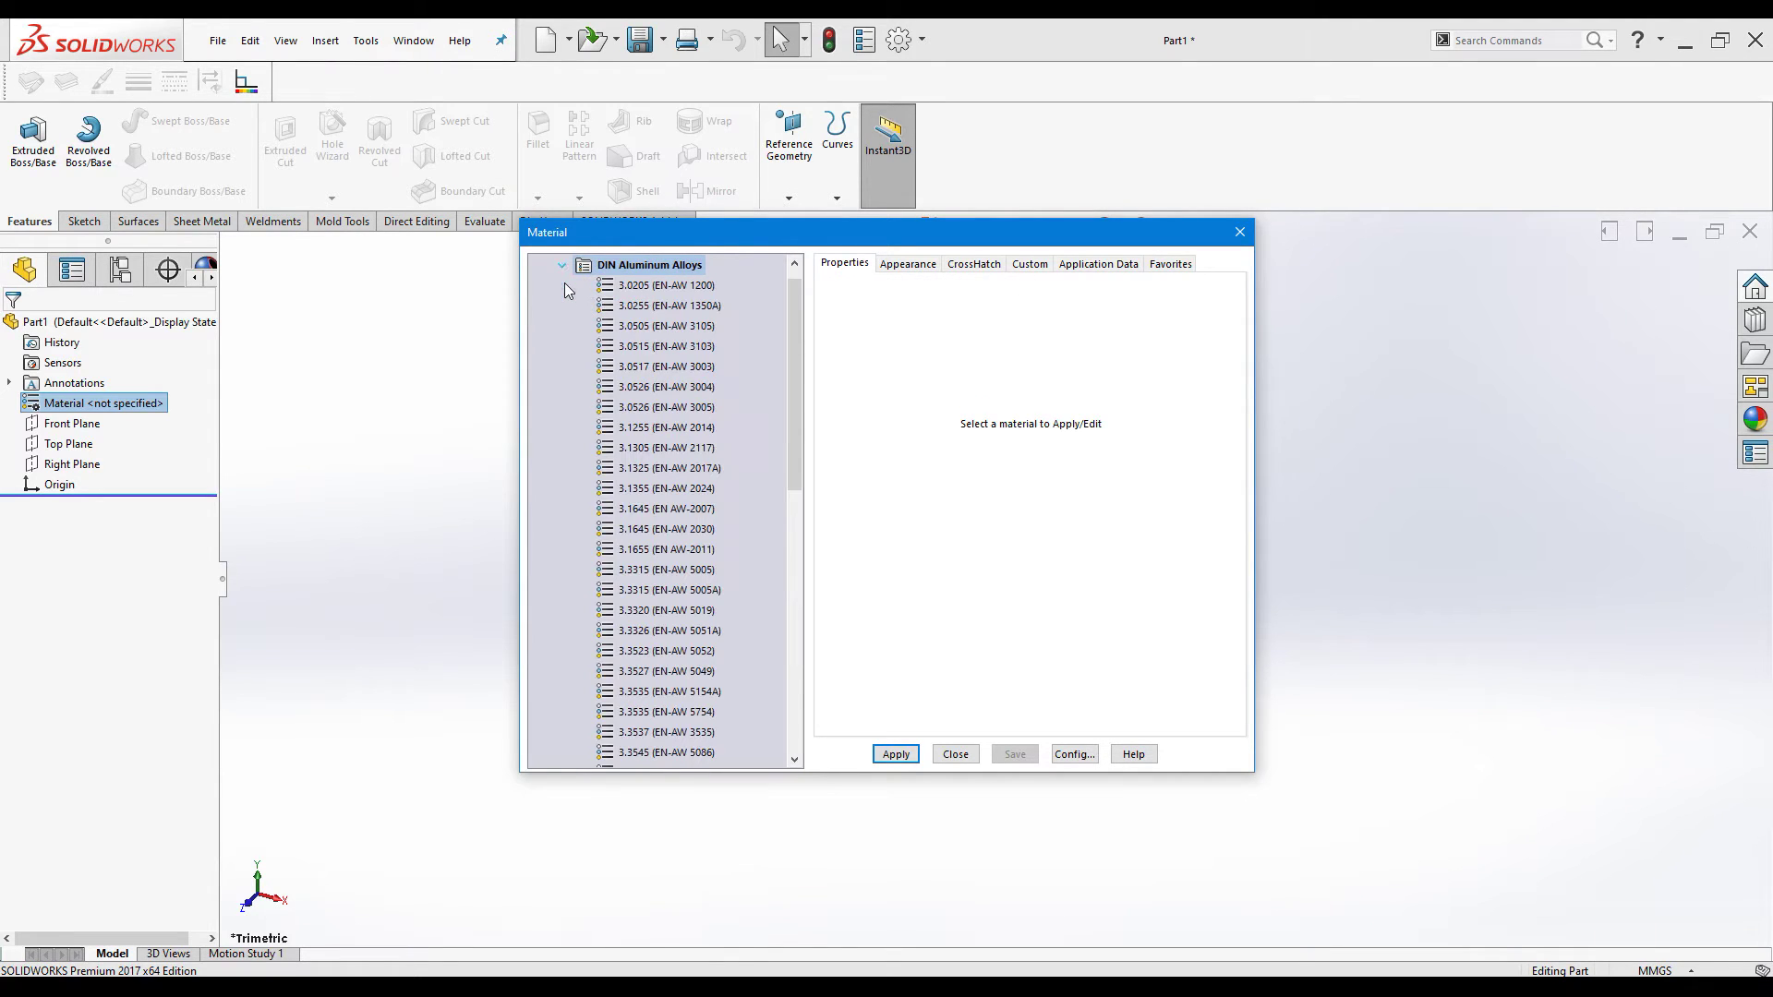
pyautogui.scroll(1, 617, 394)
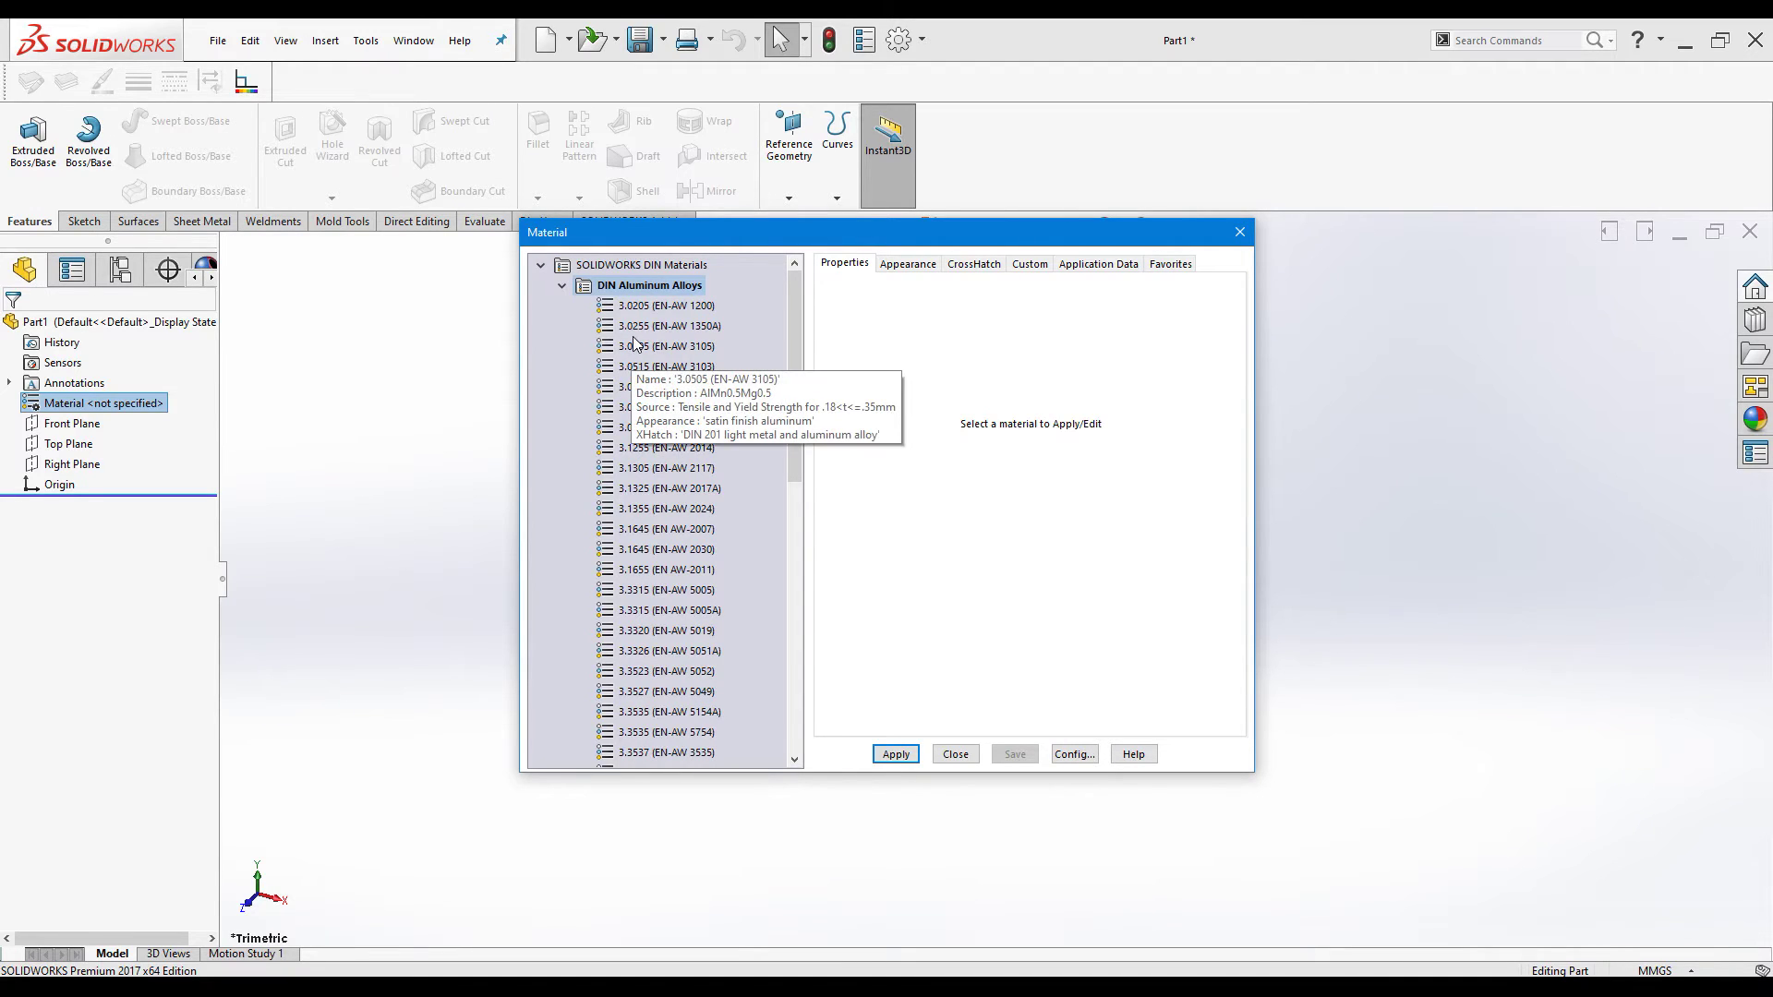
pyautogui.click(562, 285)
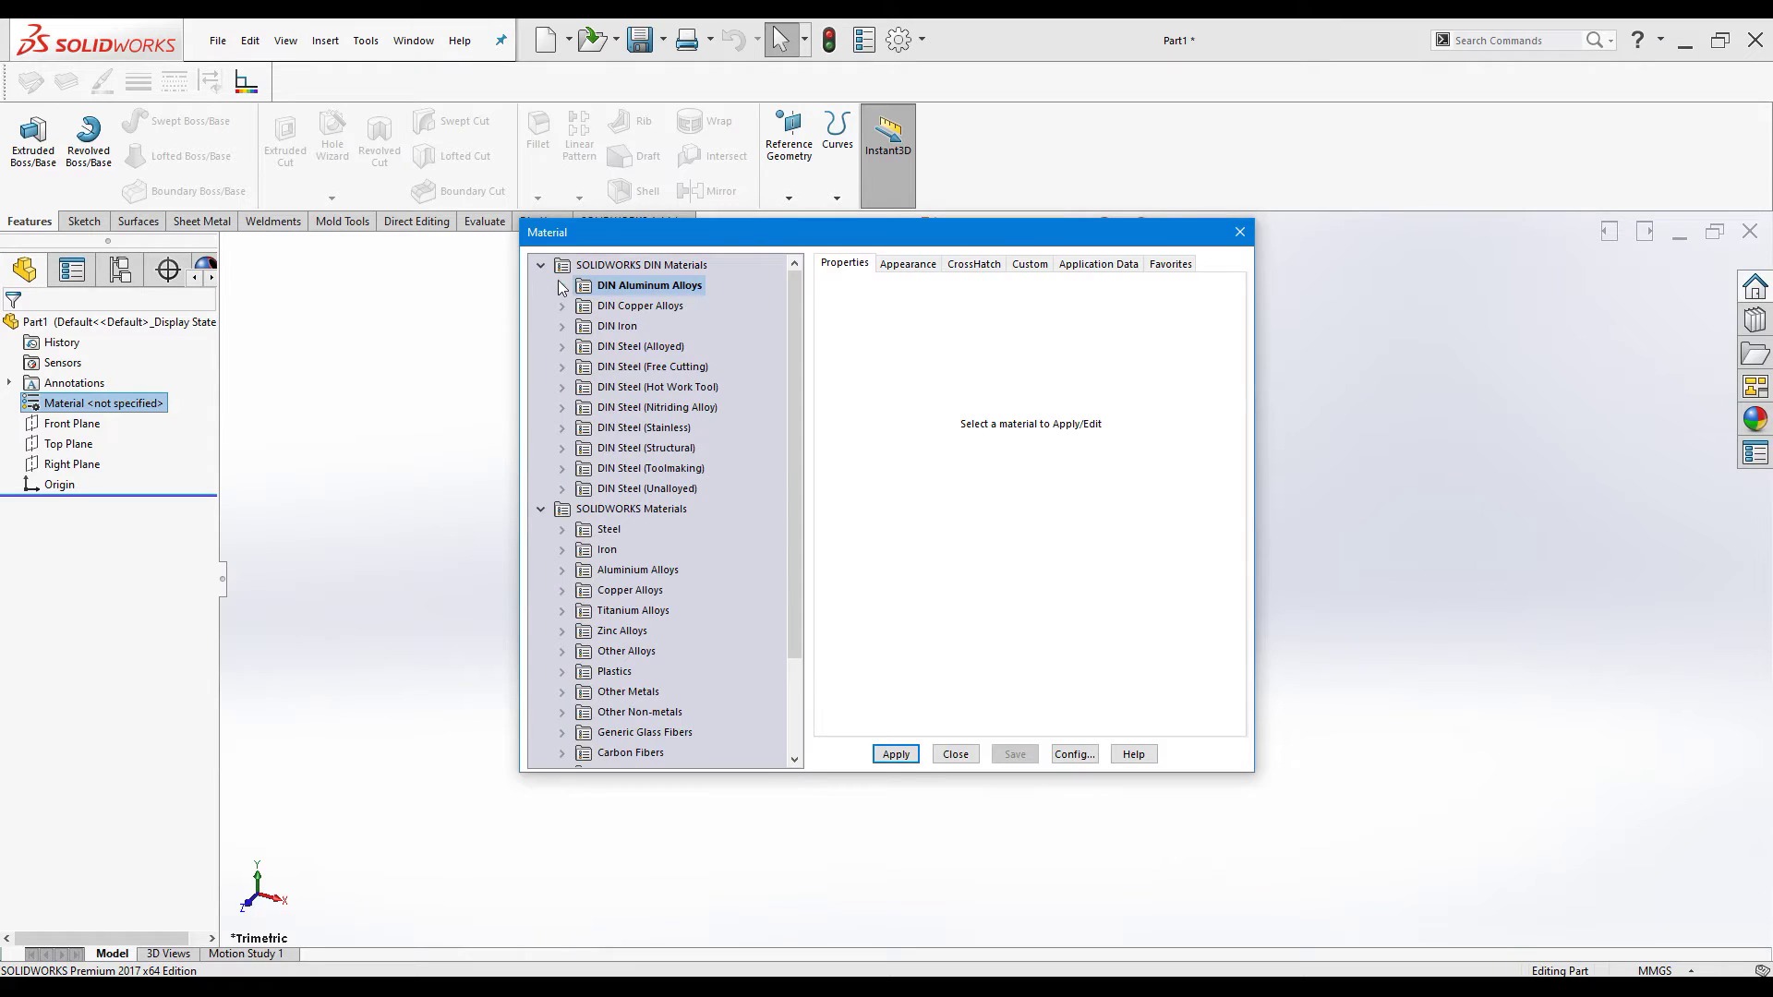
pyautogui.click(542, 266)
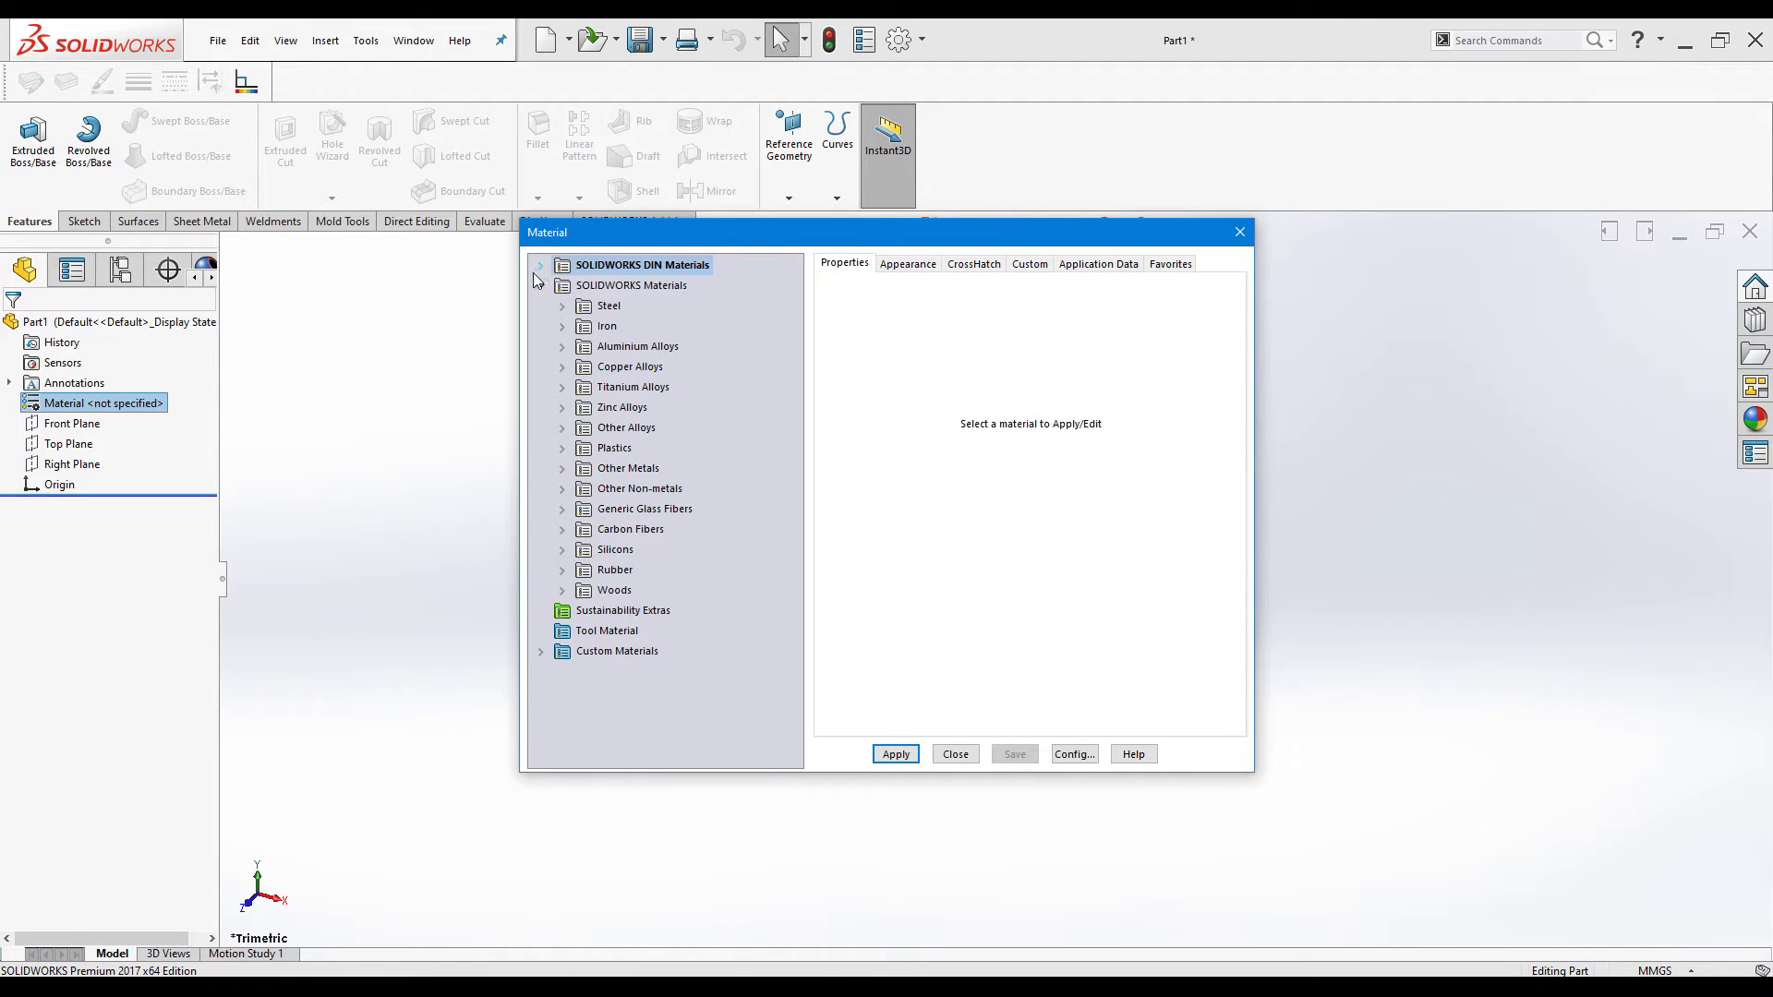
pyautogui.click(541, 266)
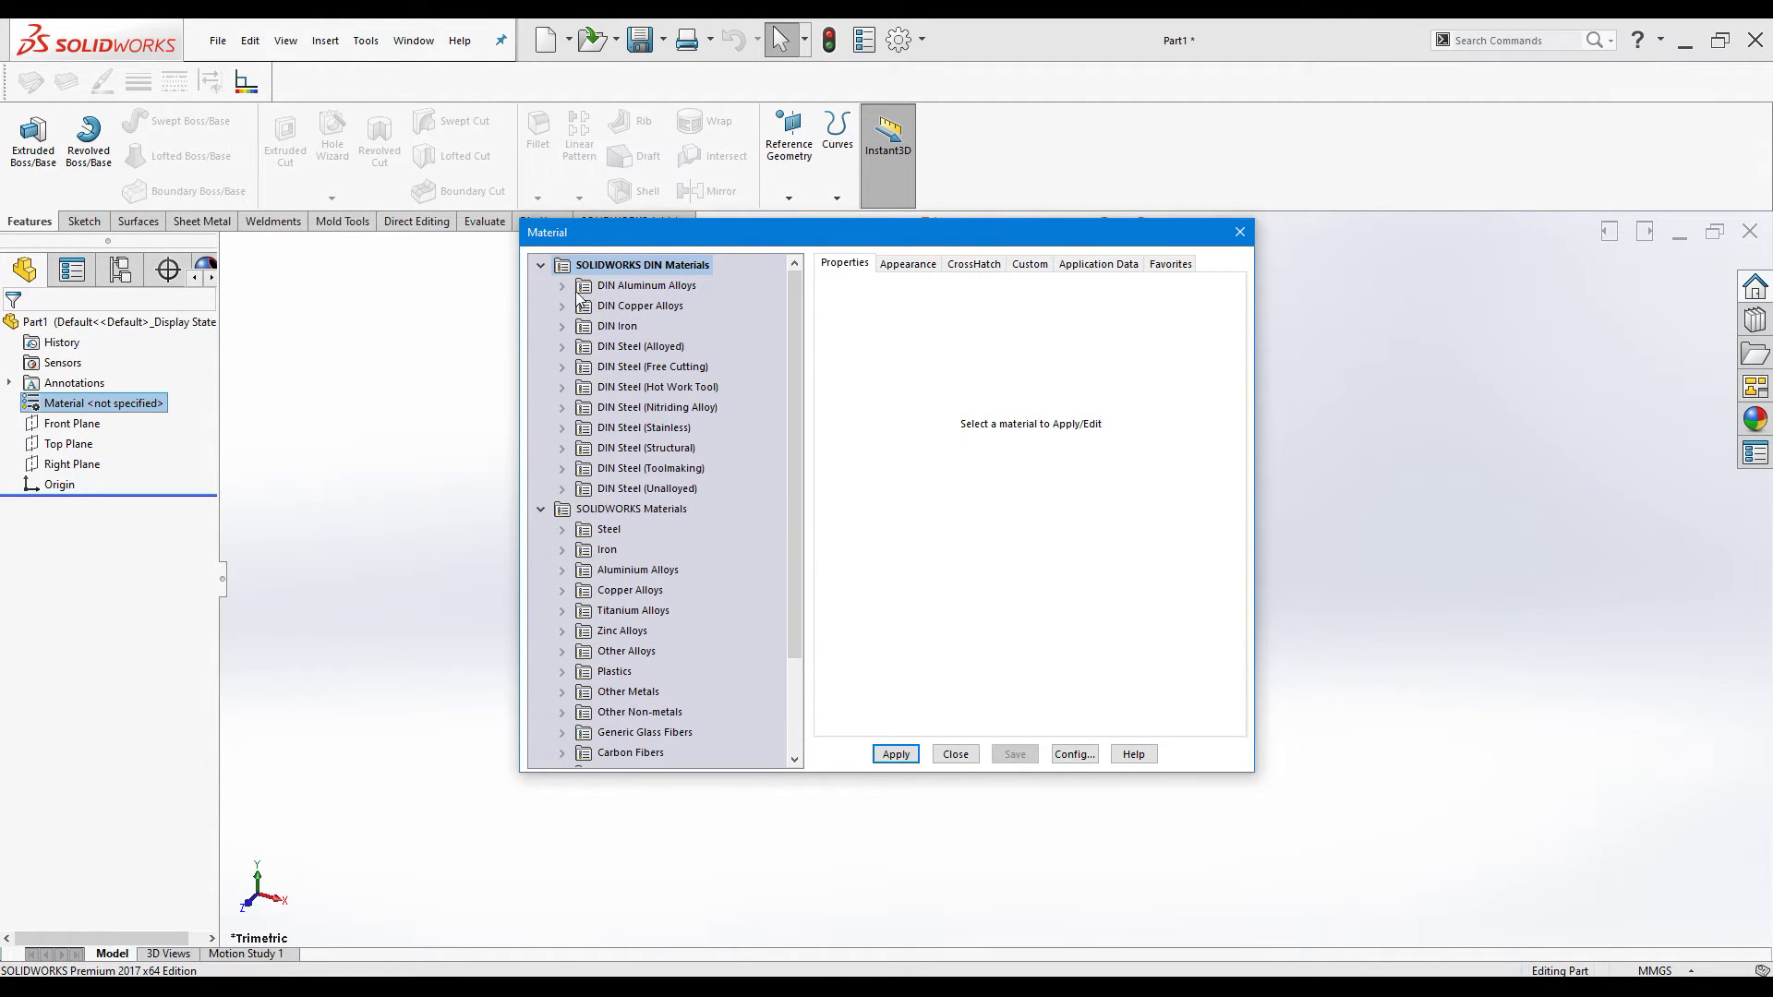
pyautogui.click(562, 286)
pyautogui.click(563, 285)
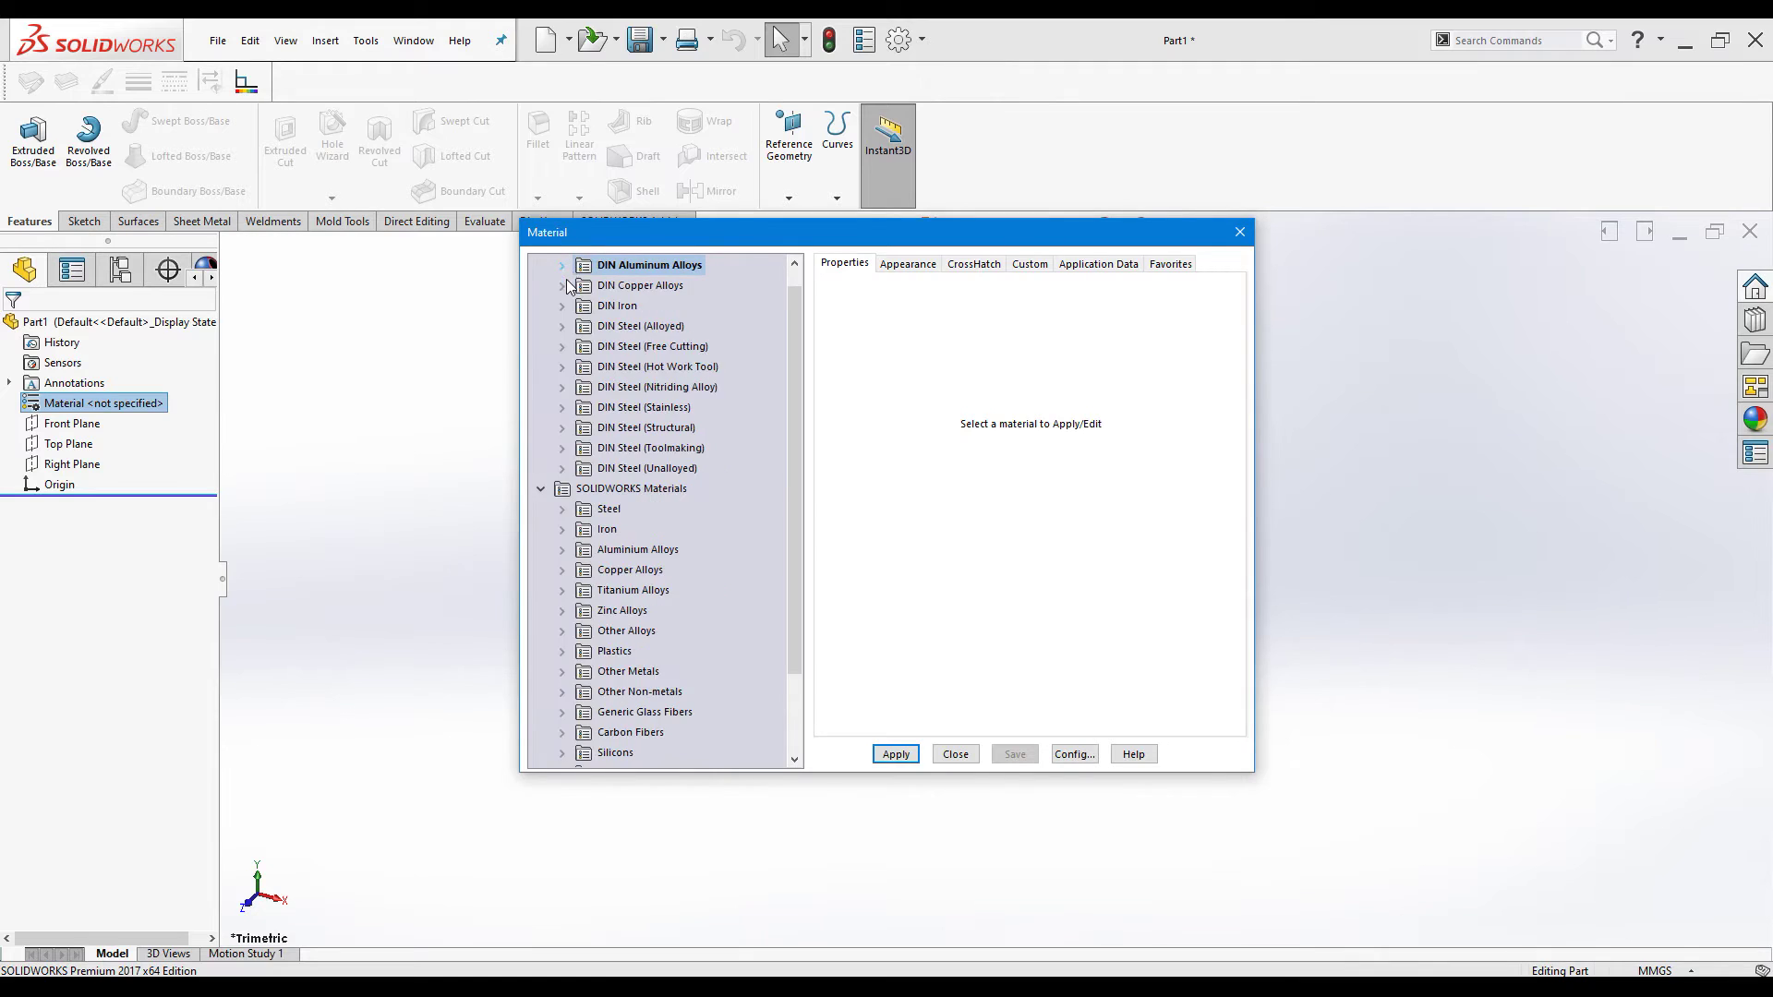
pyautogui.click(541, 266)
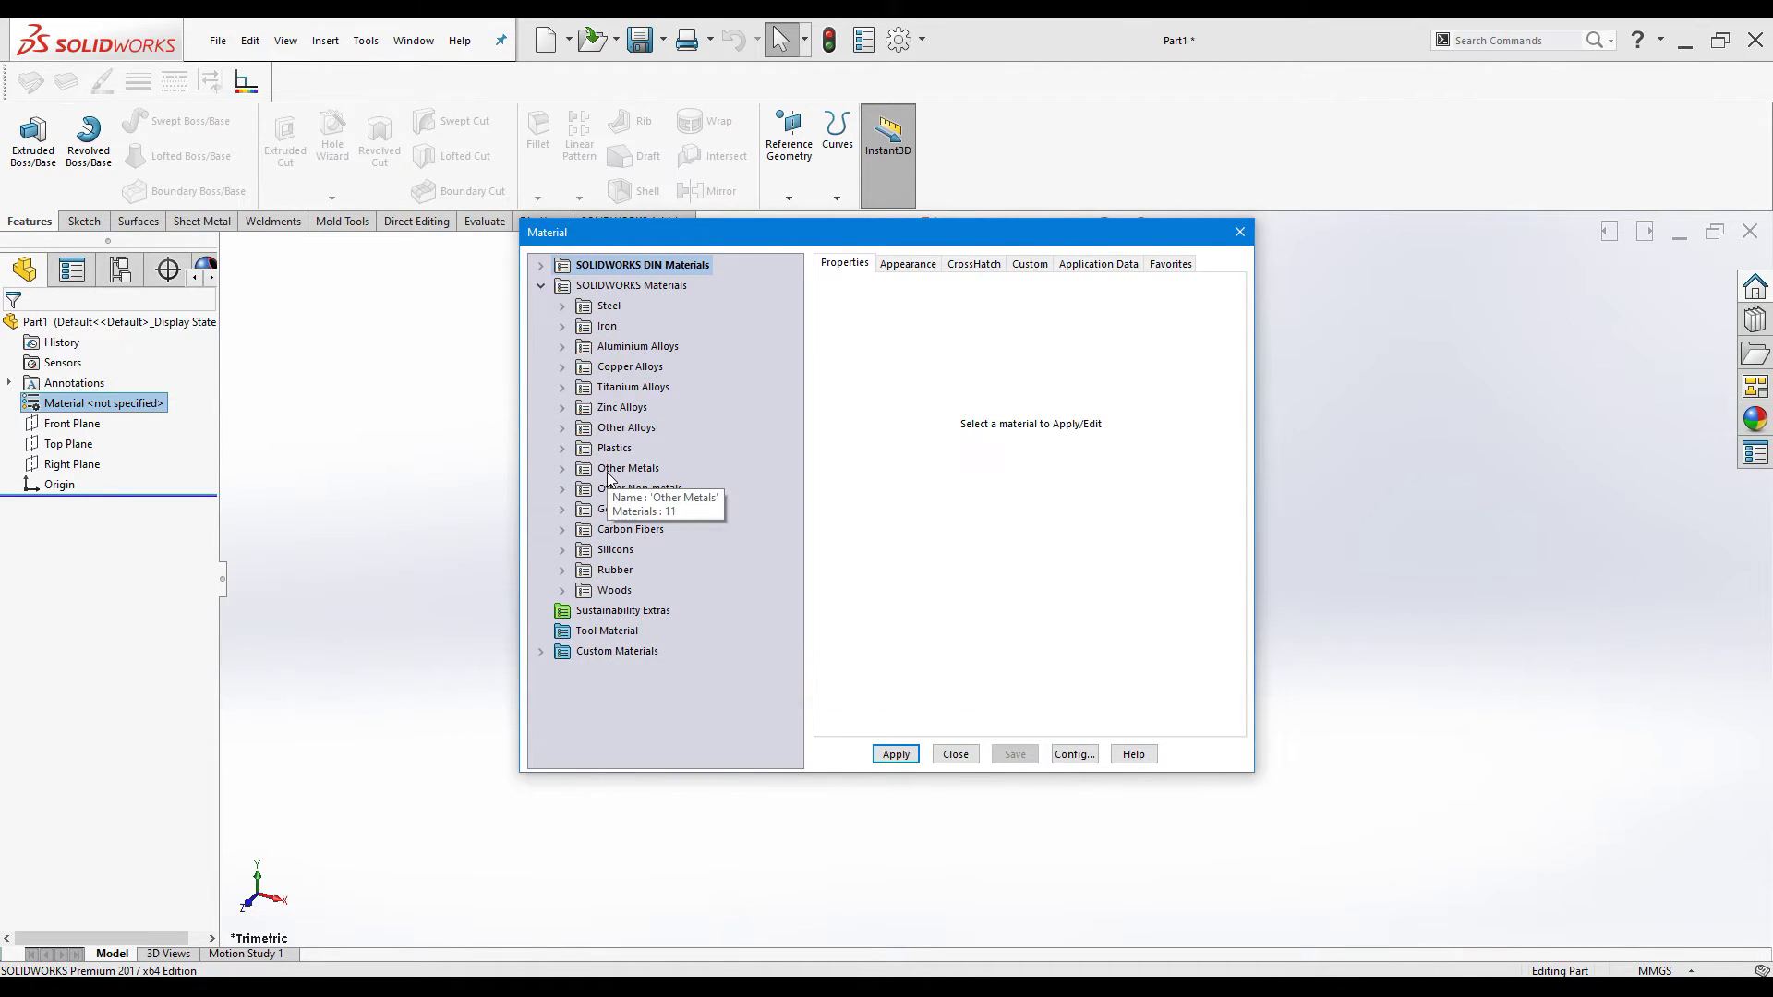
# - Create a new category named S2 in the Tool Material library
pyautogui.rightClick(581, 632)
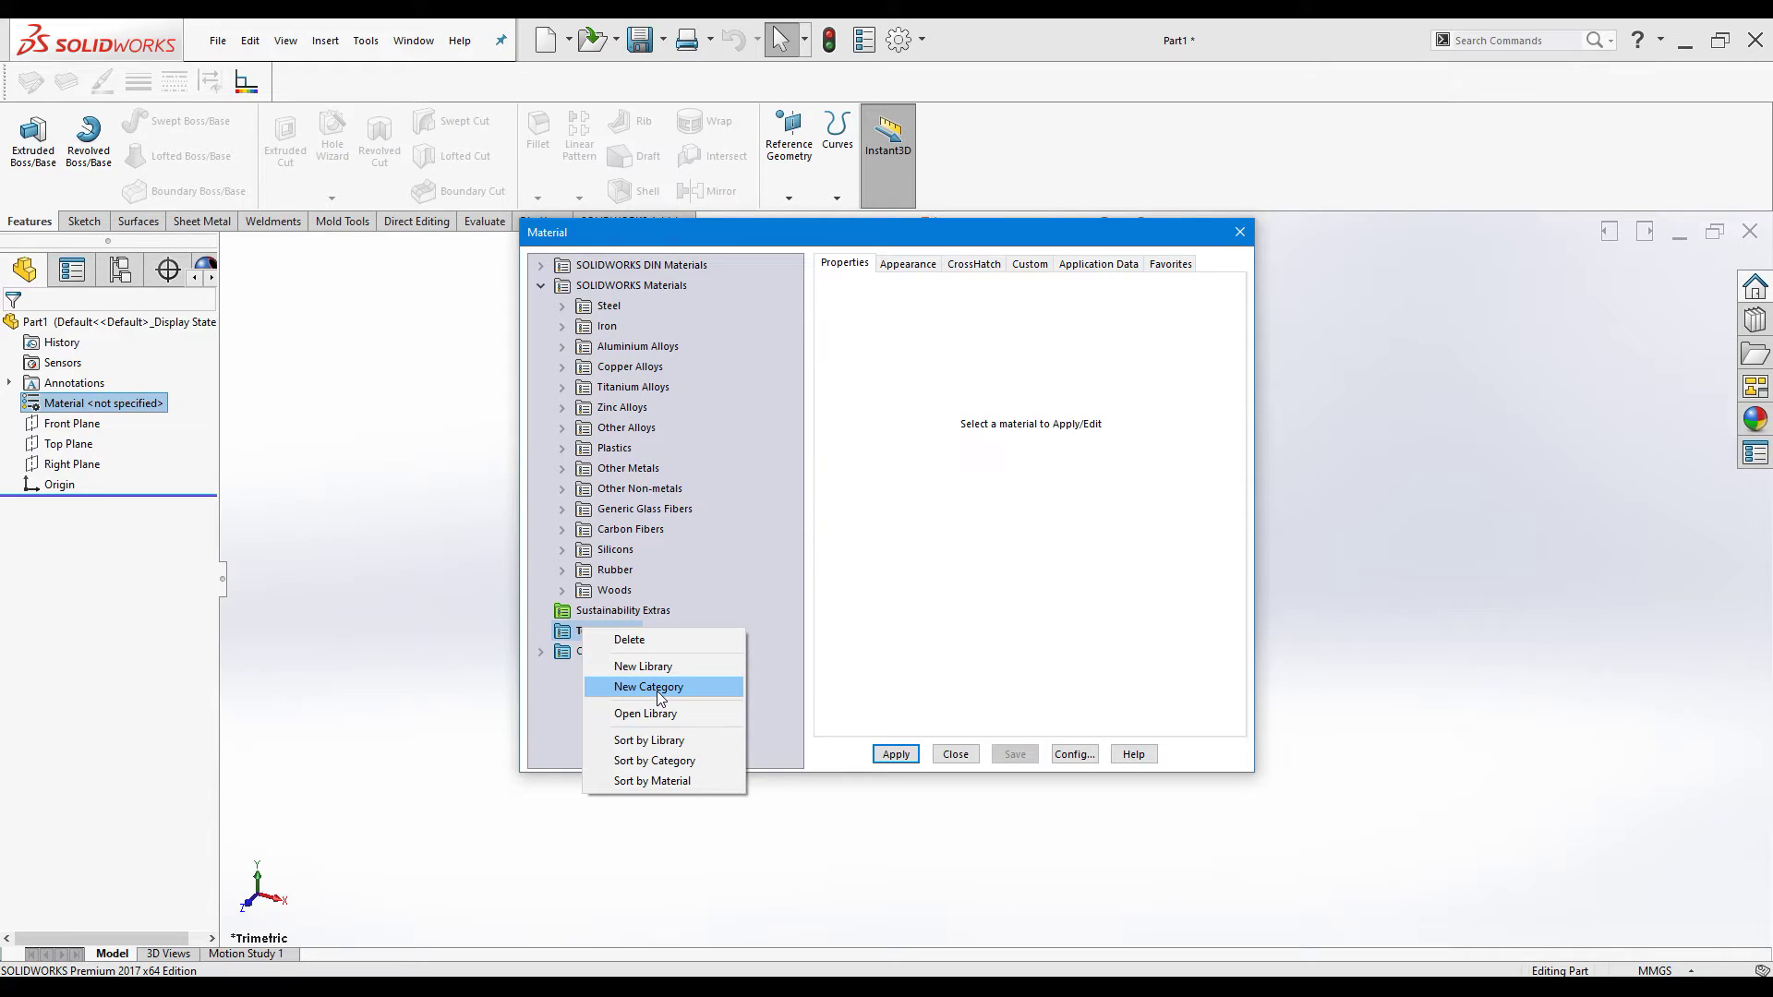
pyautogui.click(658, 691)
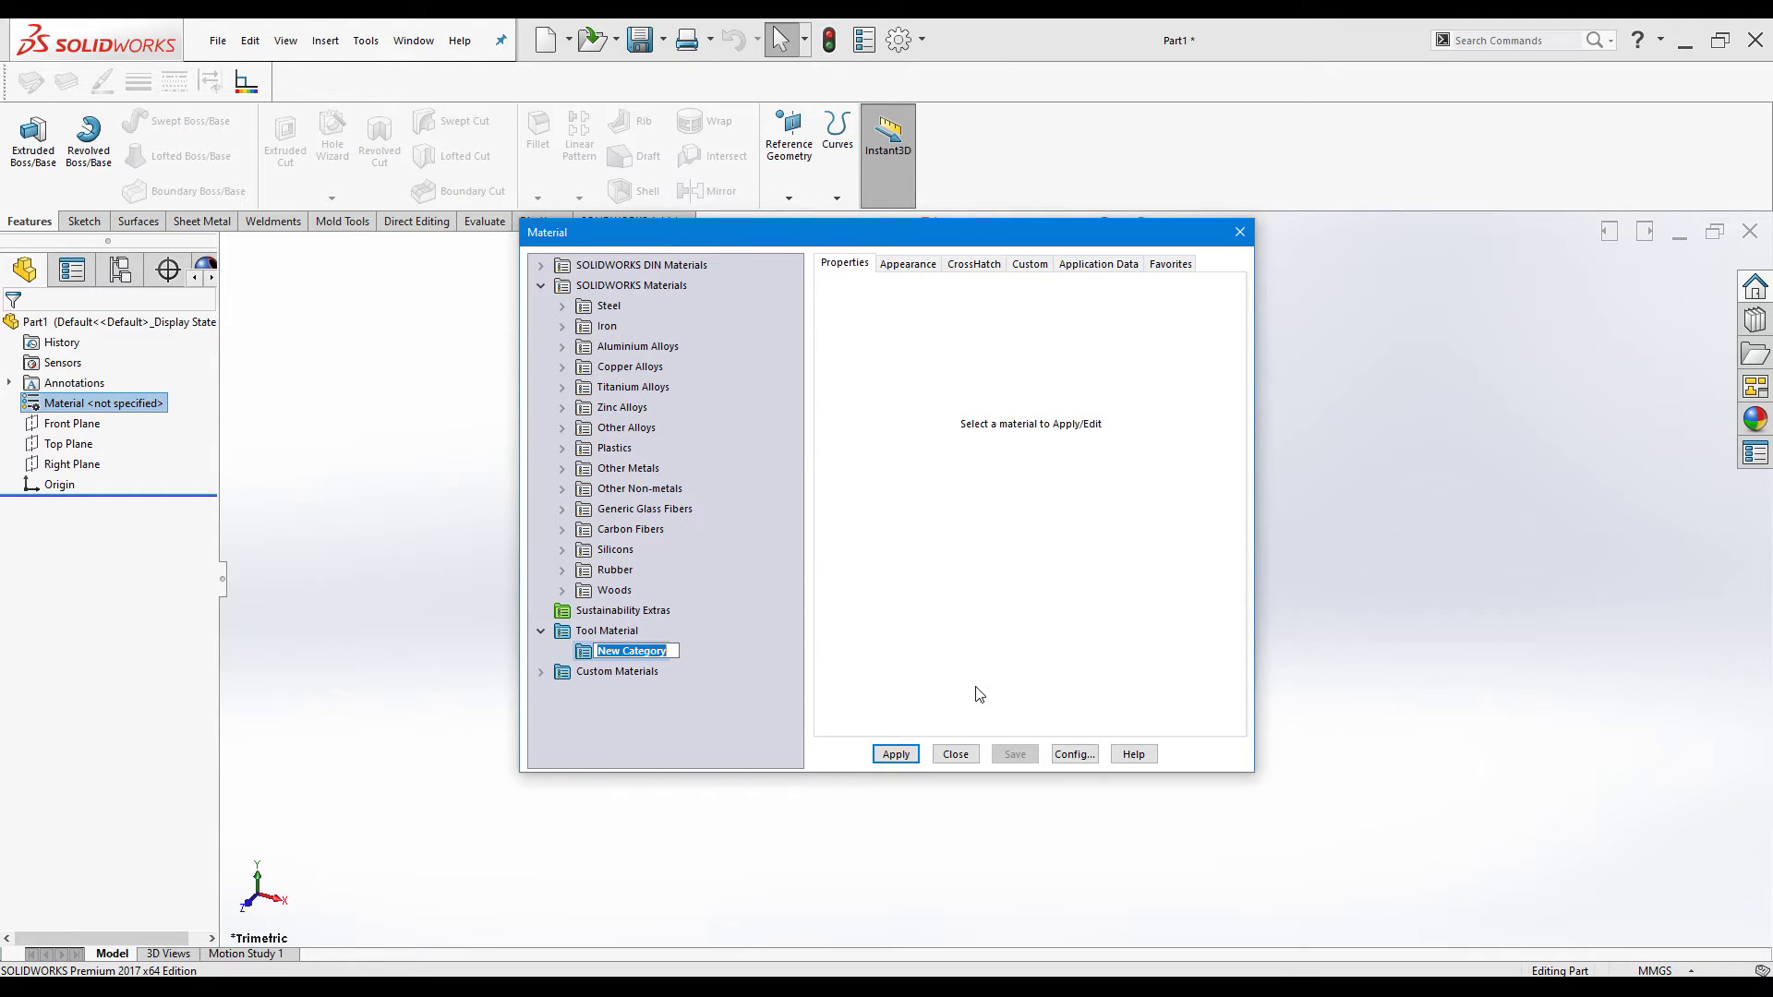
pyautogui.write('S2')
pyautogui.press('Return')
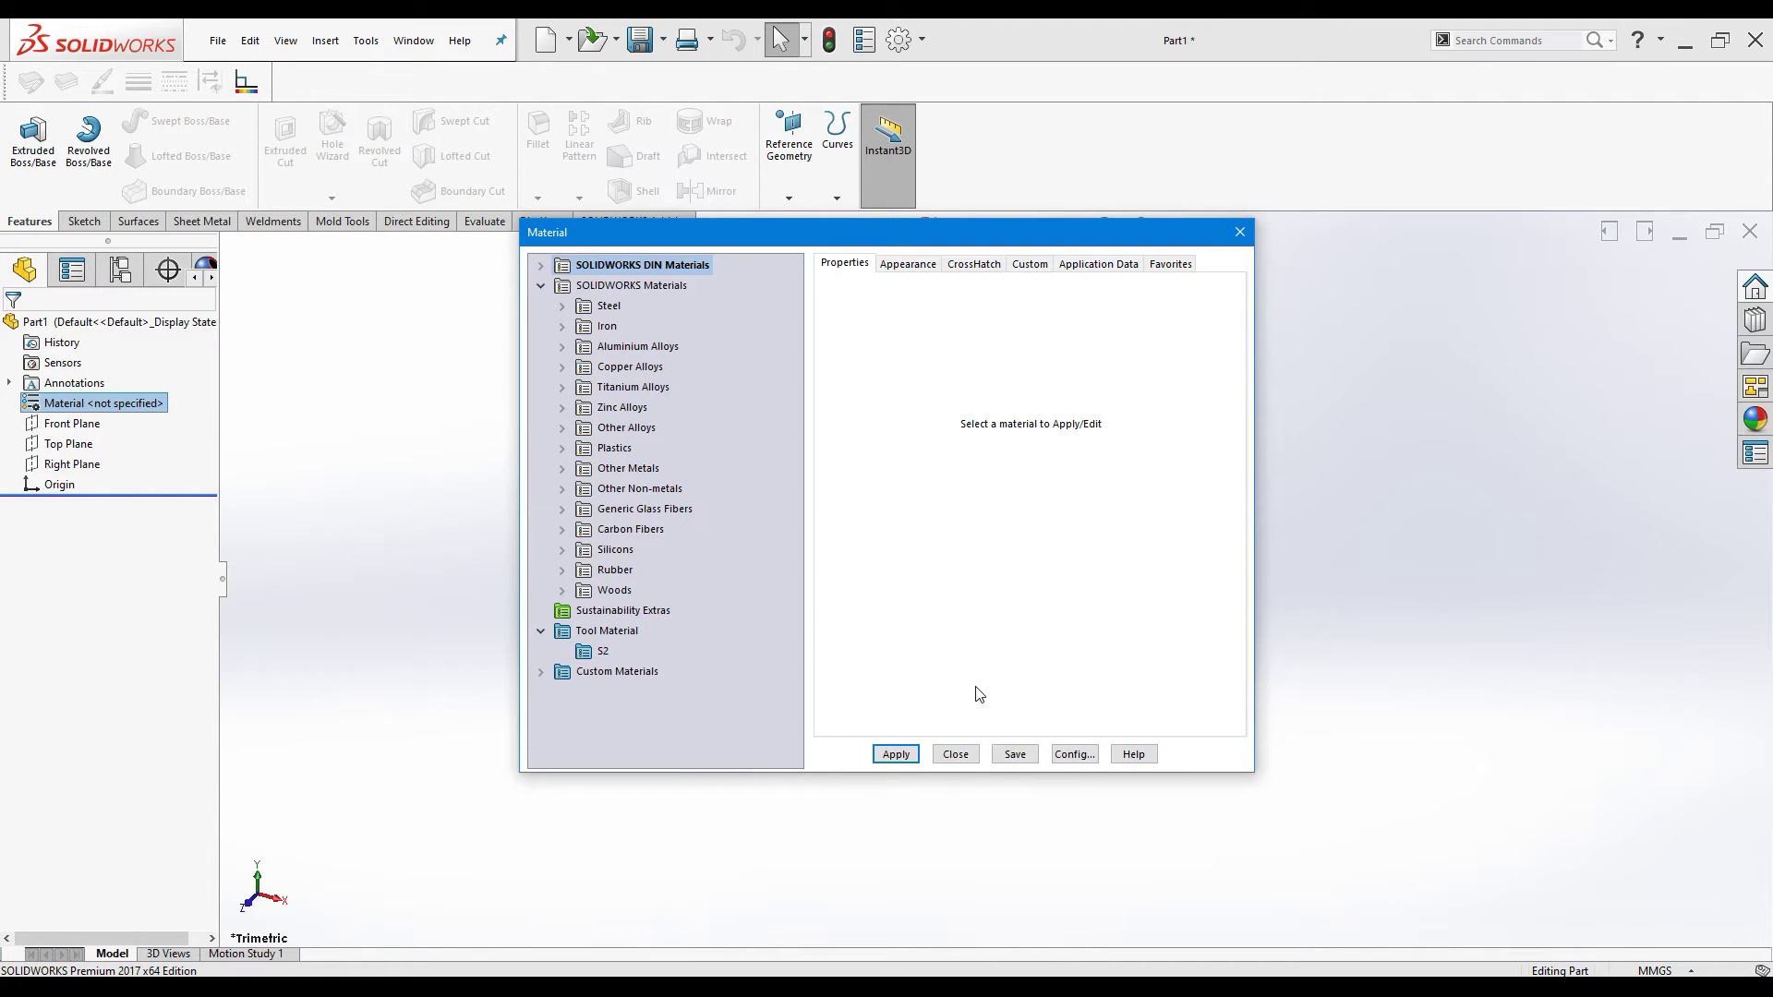
# - Rename the S2 category of the Tool Material library as S2 Steel
pyautogui.rightClick(597, 652)
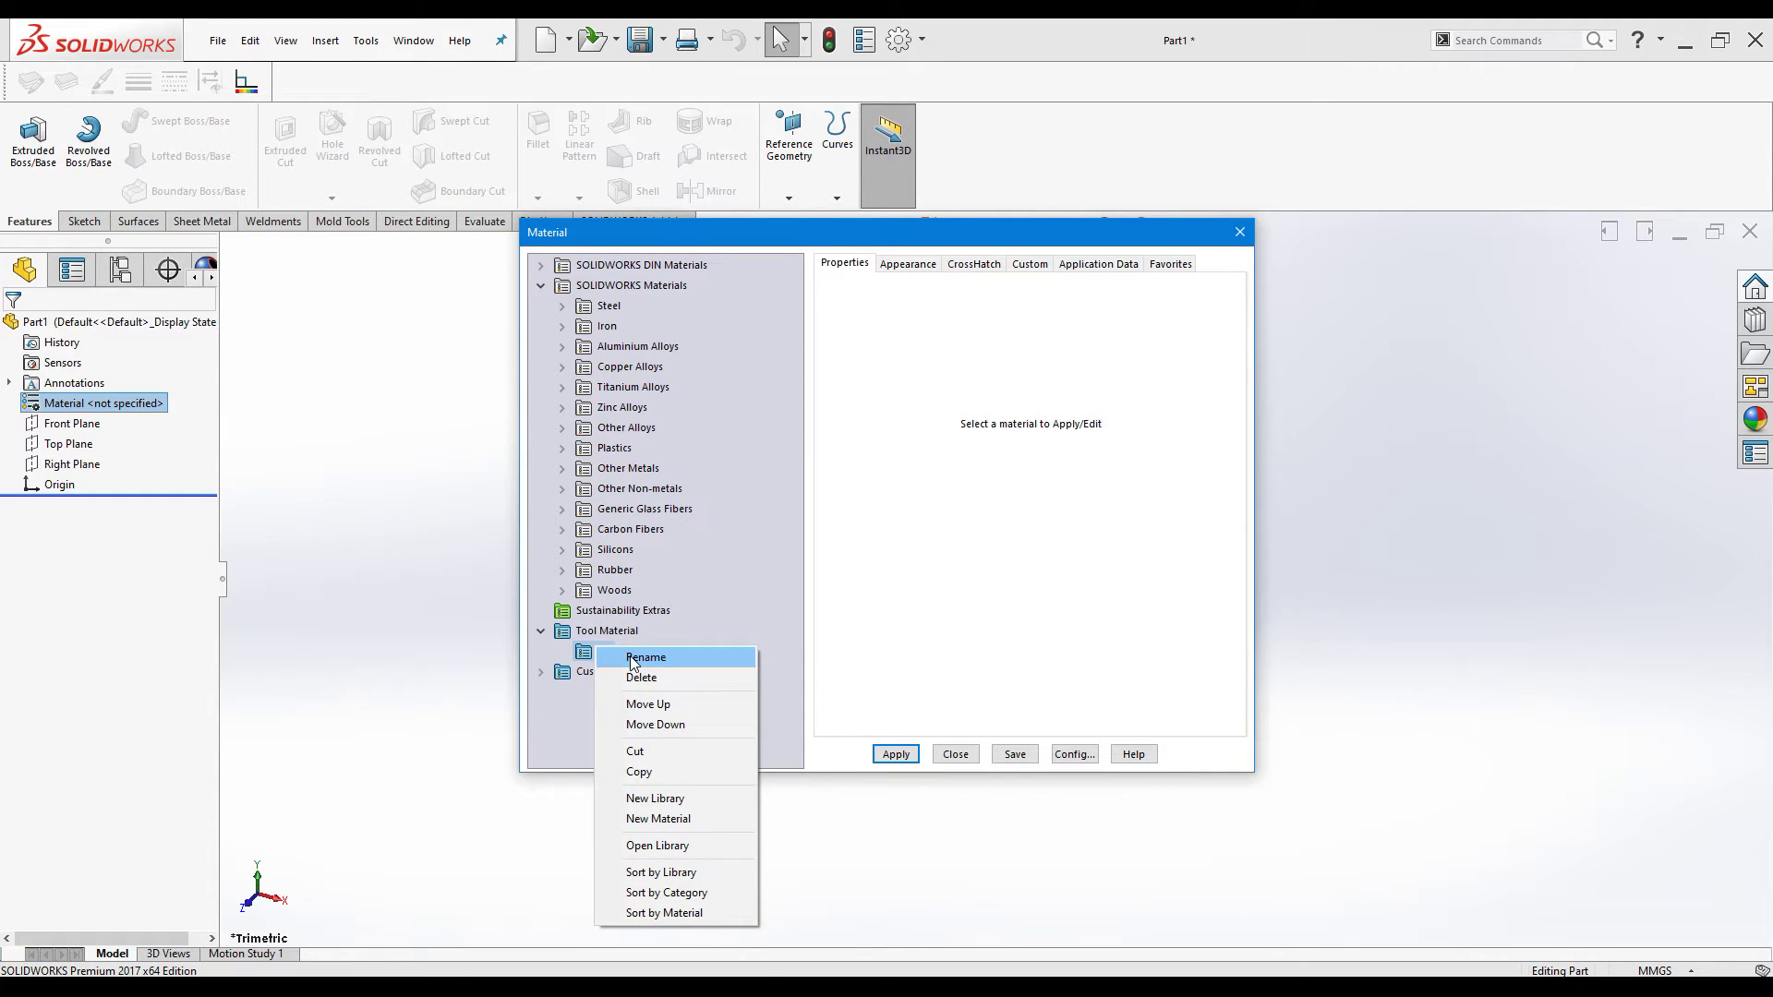
pyautogui.click(637, 656)
pyautogui.press('Right')
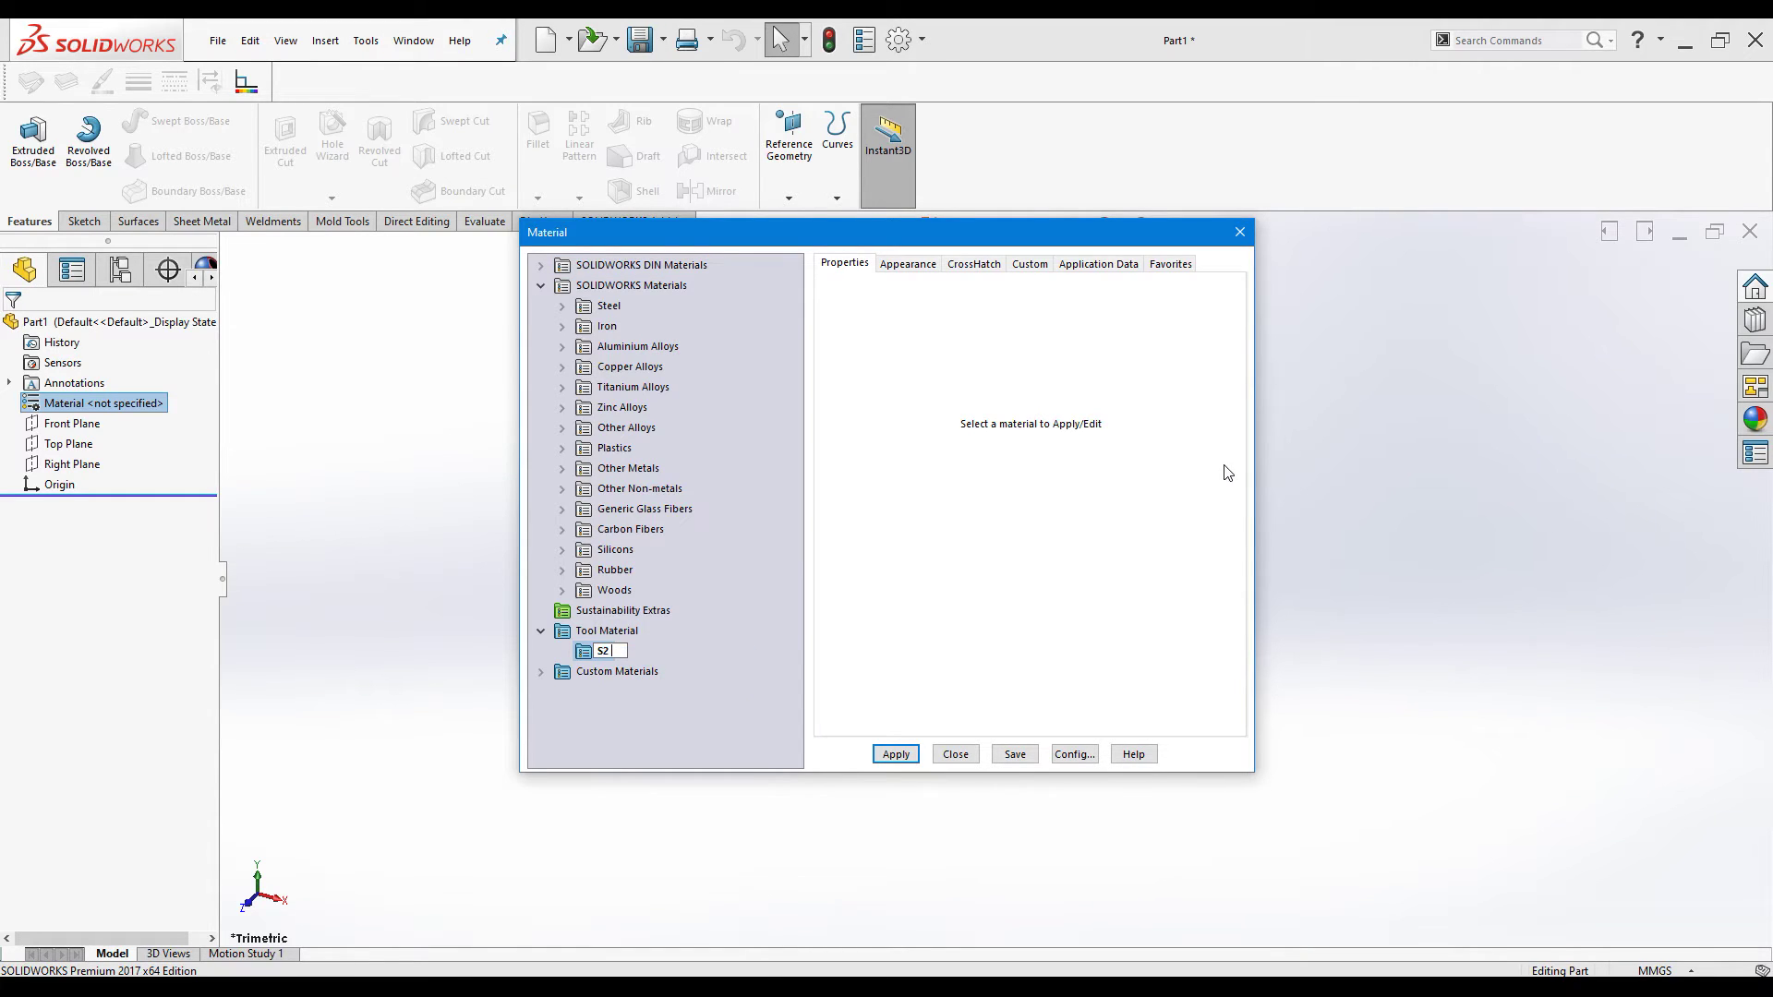
pyautogui.write('Steel')
pyautogui.press('Return')
pyautogui.click(598, 672)
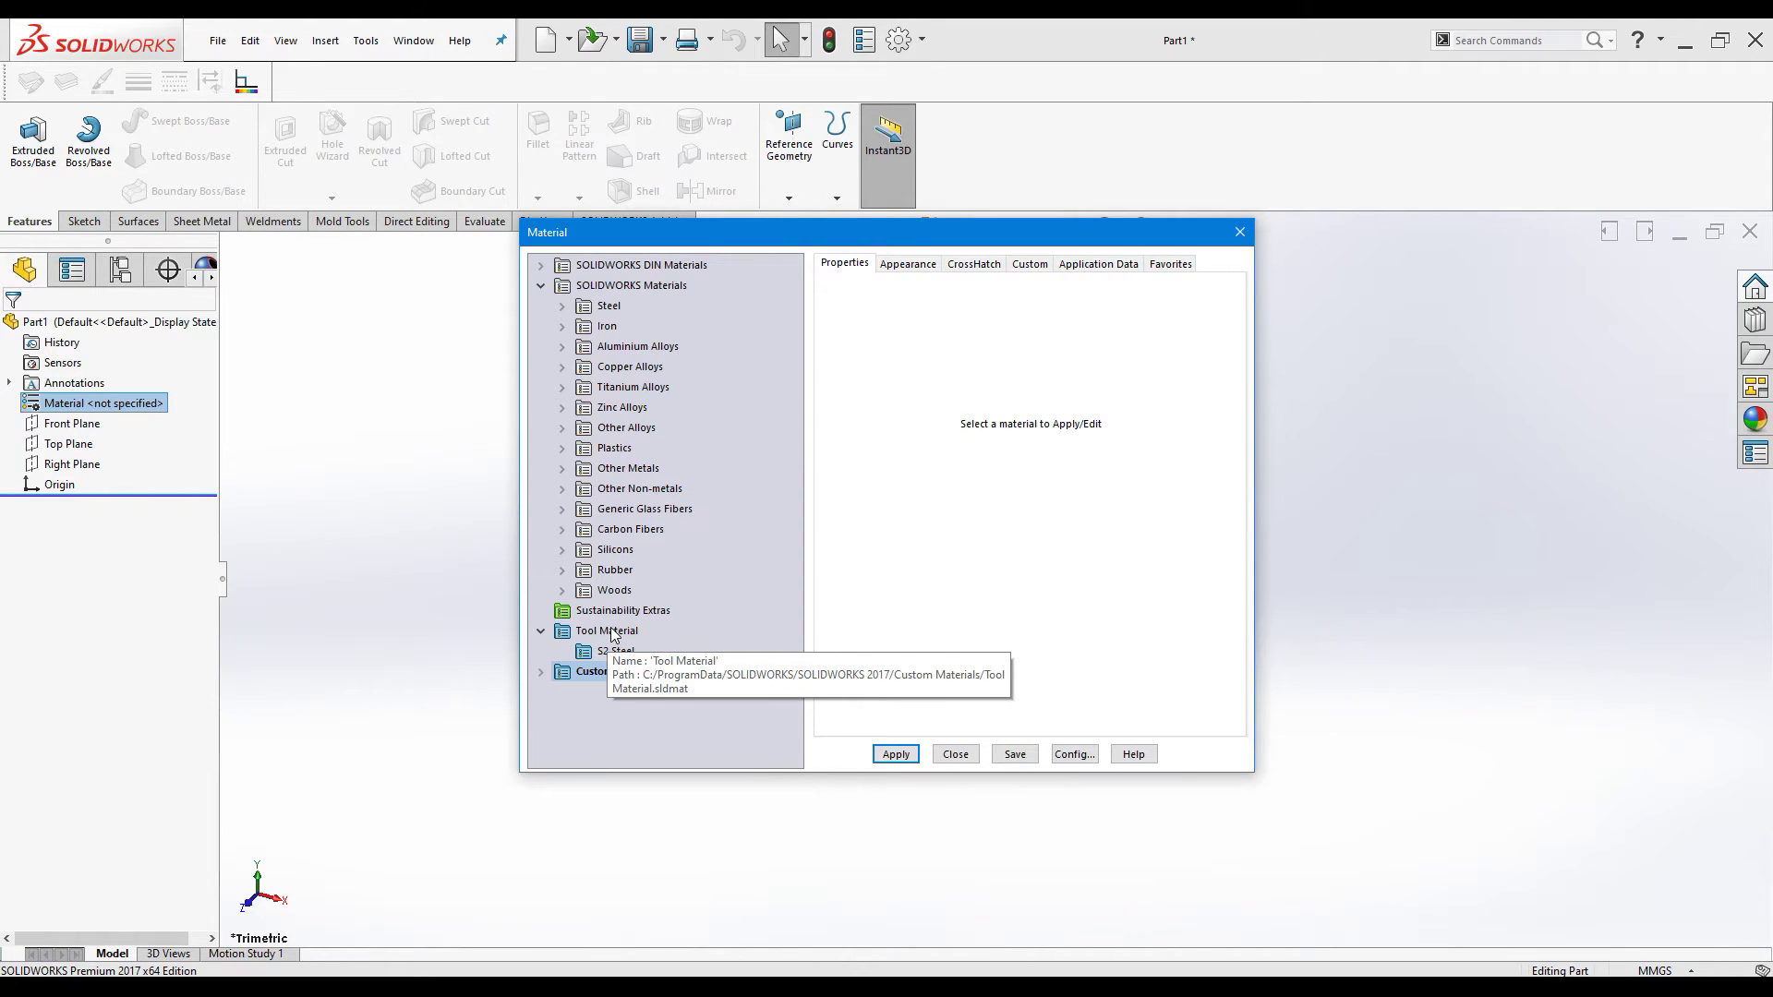
# - Add a new material named S2 Steel to the S2 Steel category of the Tool Material library
pyautogui.click(591, 655)
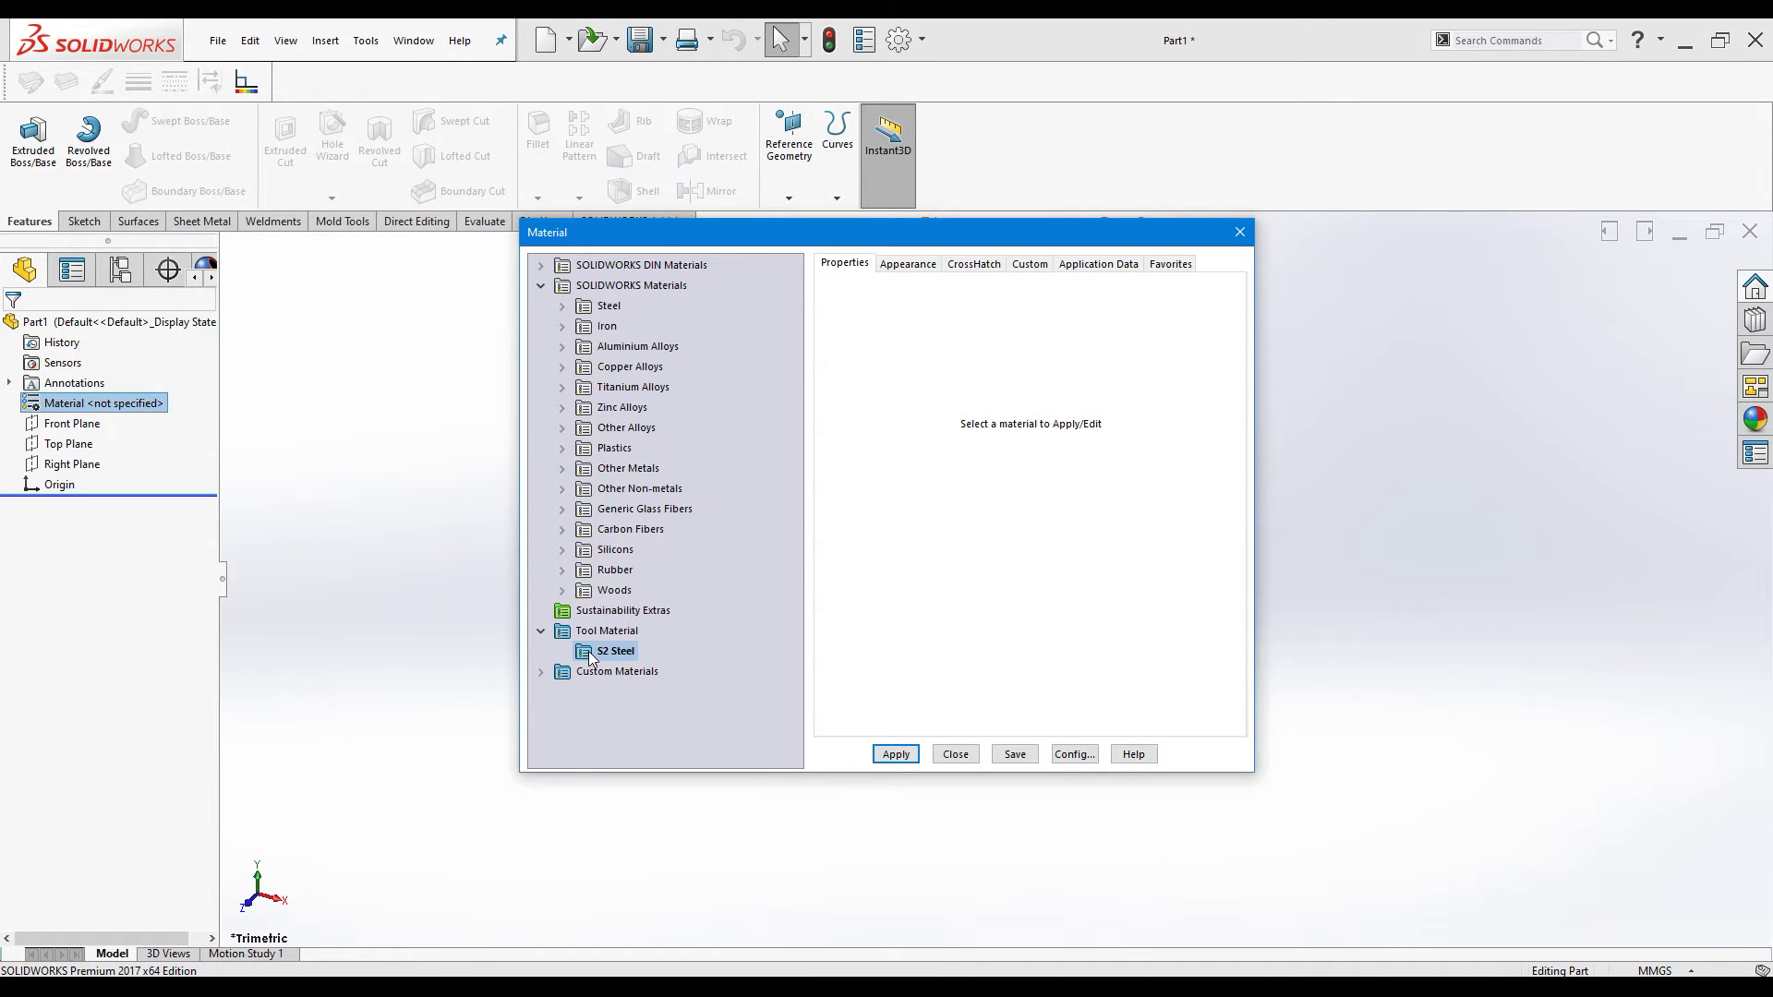
pyautogui.rightClick(591, 657)
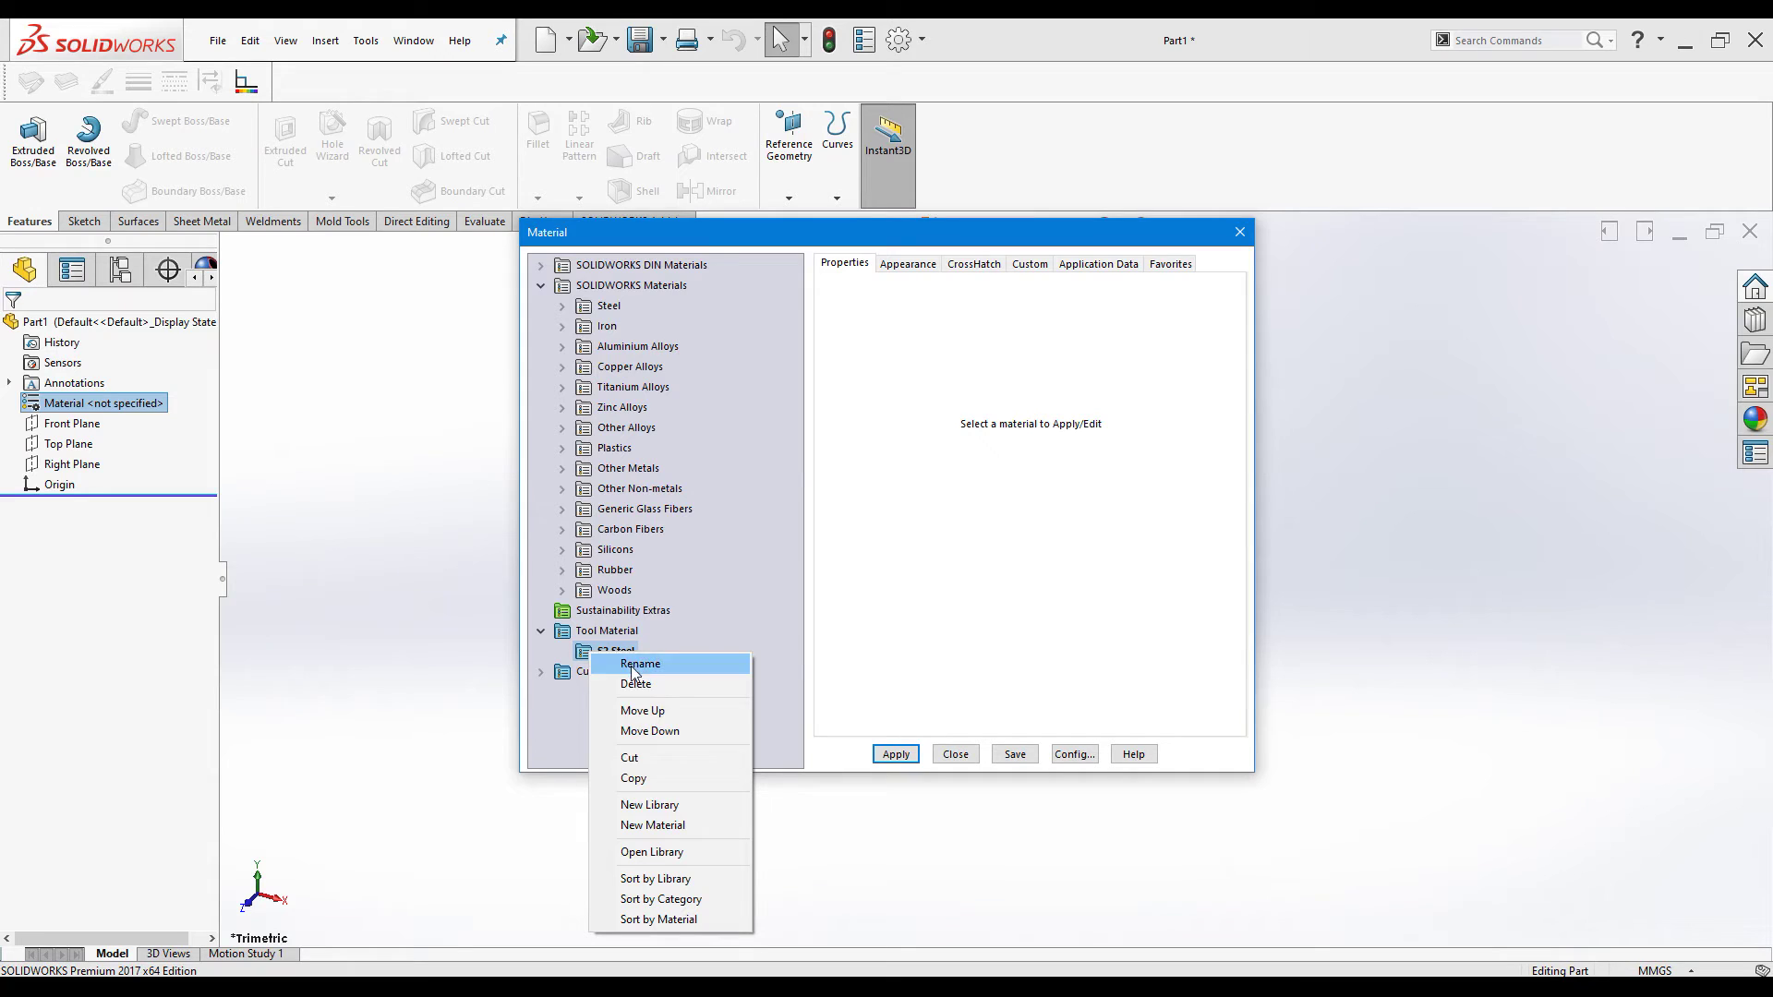
pyautogui.click(665, 829)
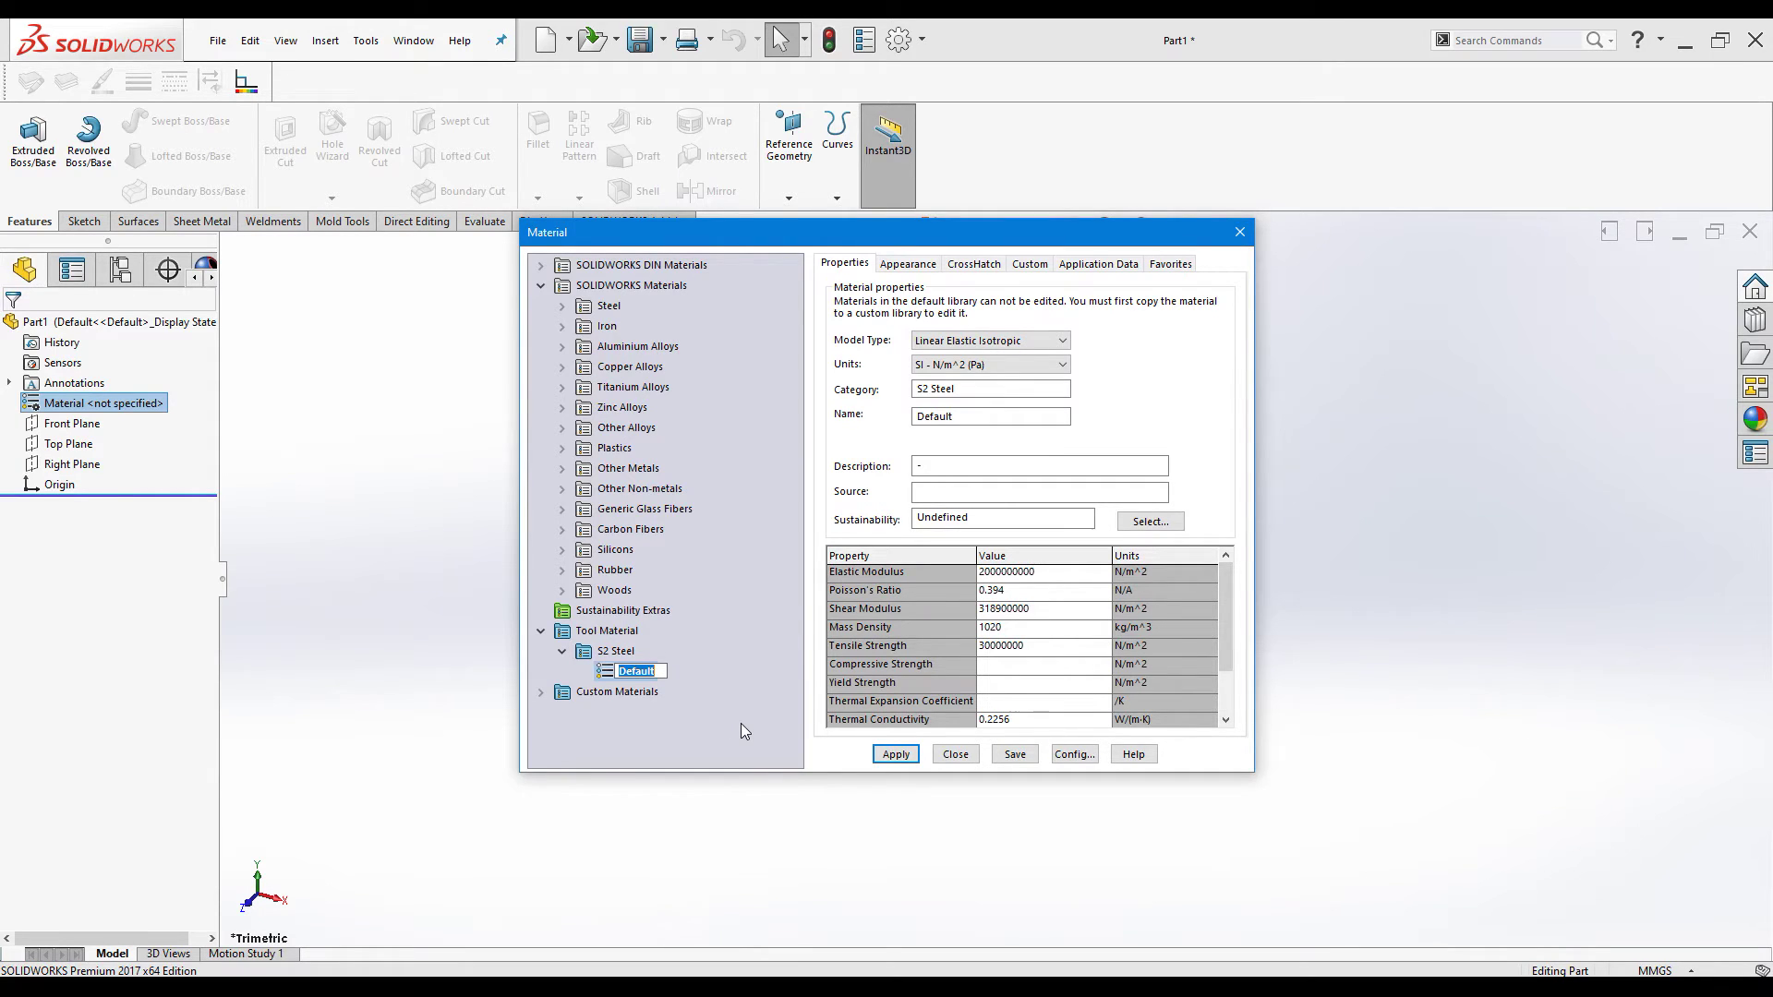
pyautogui.press('BackSpace')
pyautogui.write('S2 Steel')
pyautogui.press('Return')
# - Delete the S2 Steel material from the S2 Steel category, keeping the category itself
pyautogui.rightClick(609, 672)
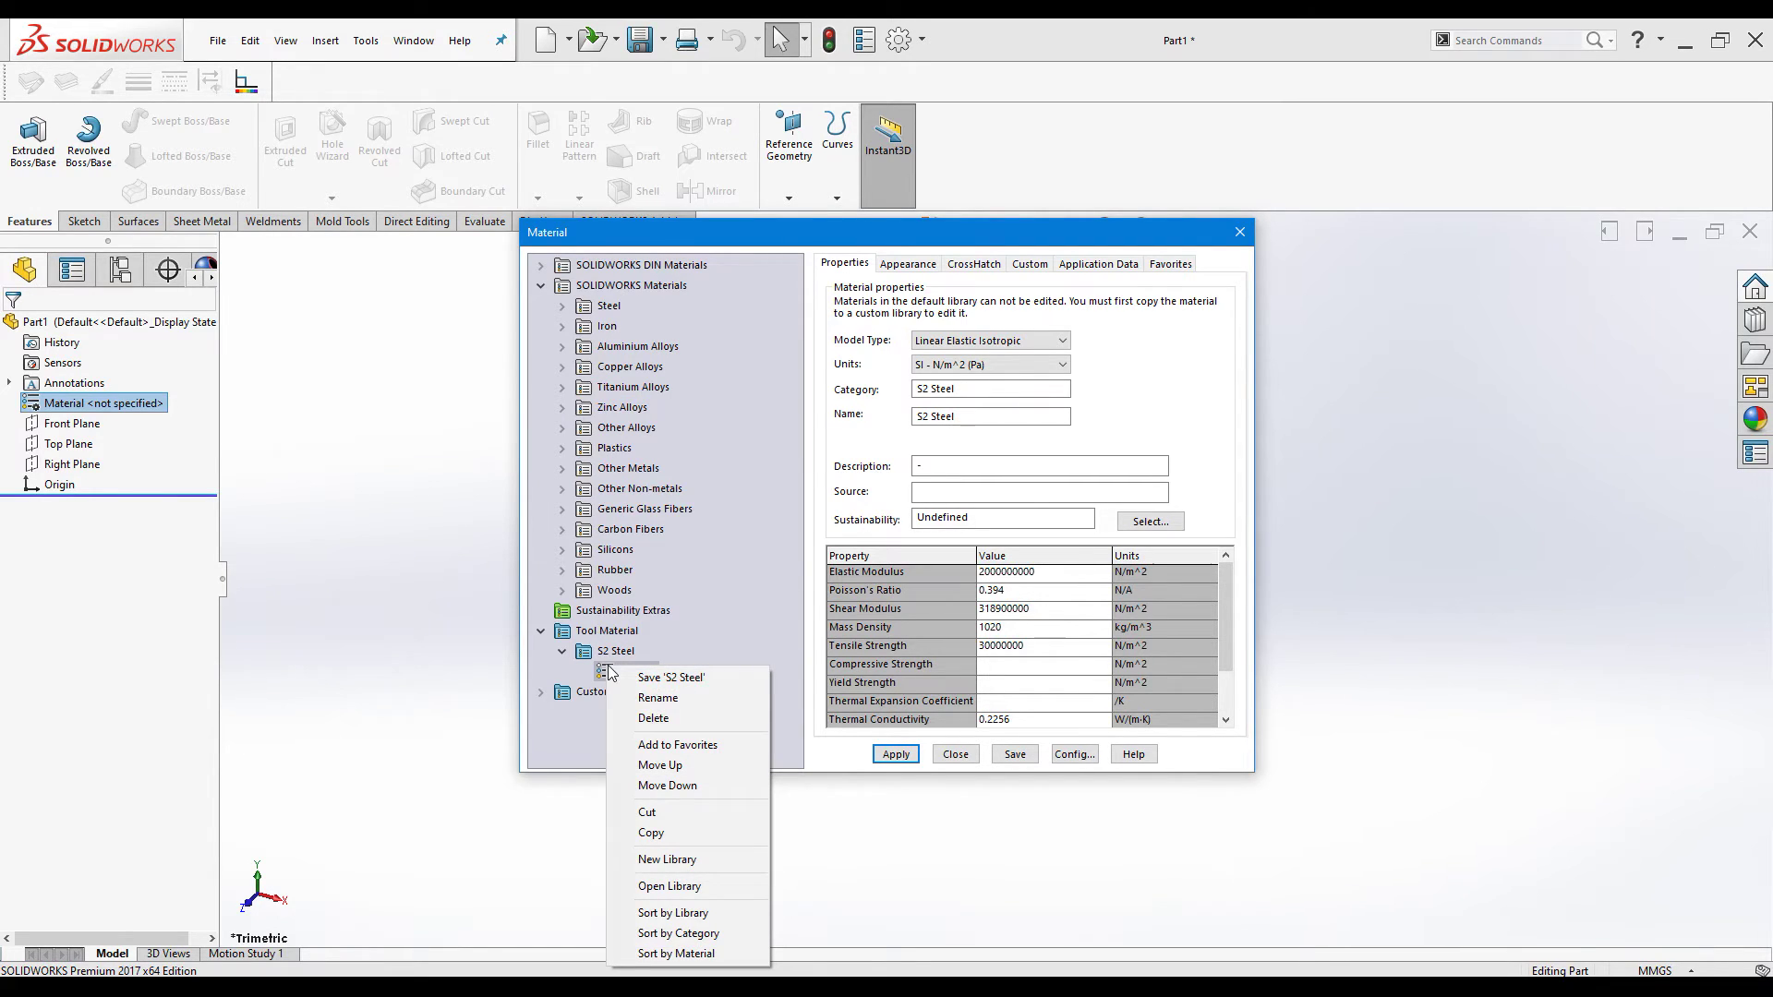
pyautogui.click(653, 718)
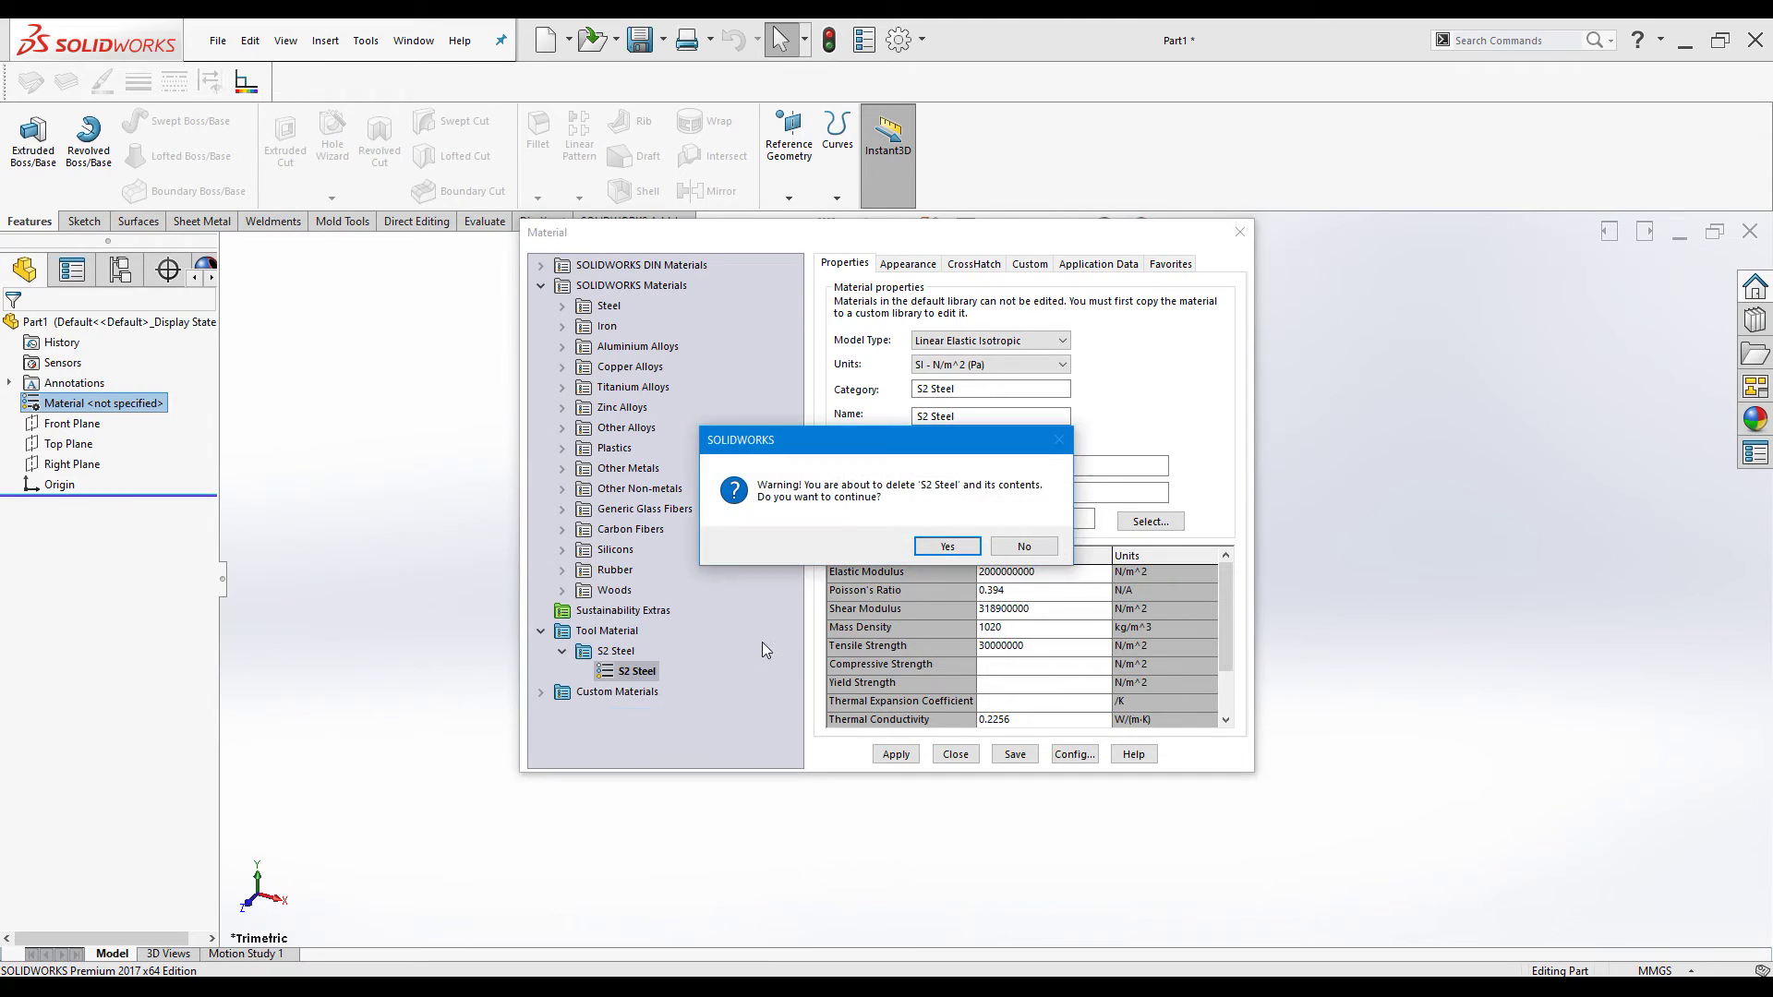
pyautogui.click(925, 549)
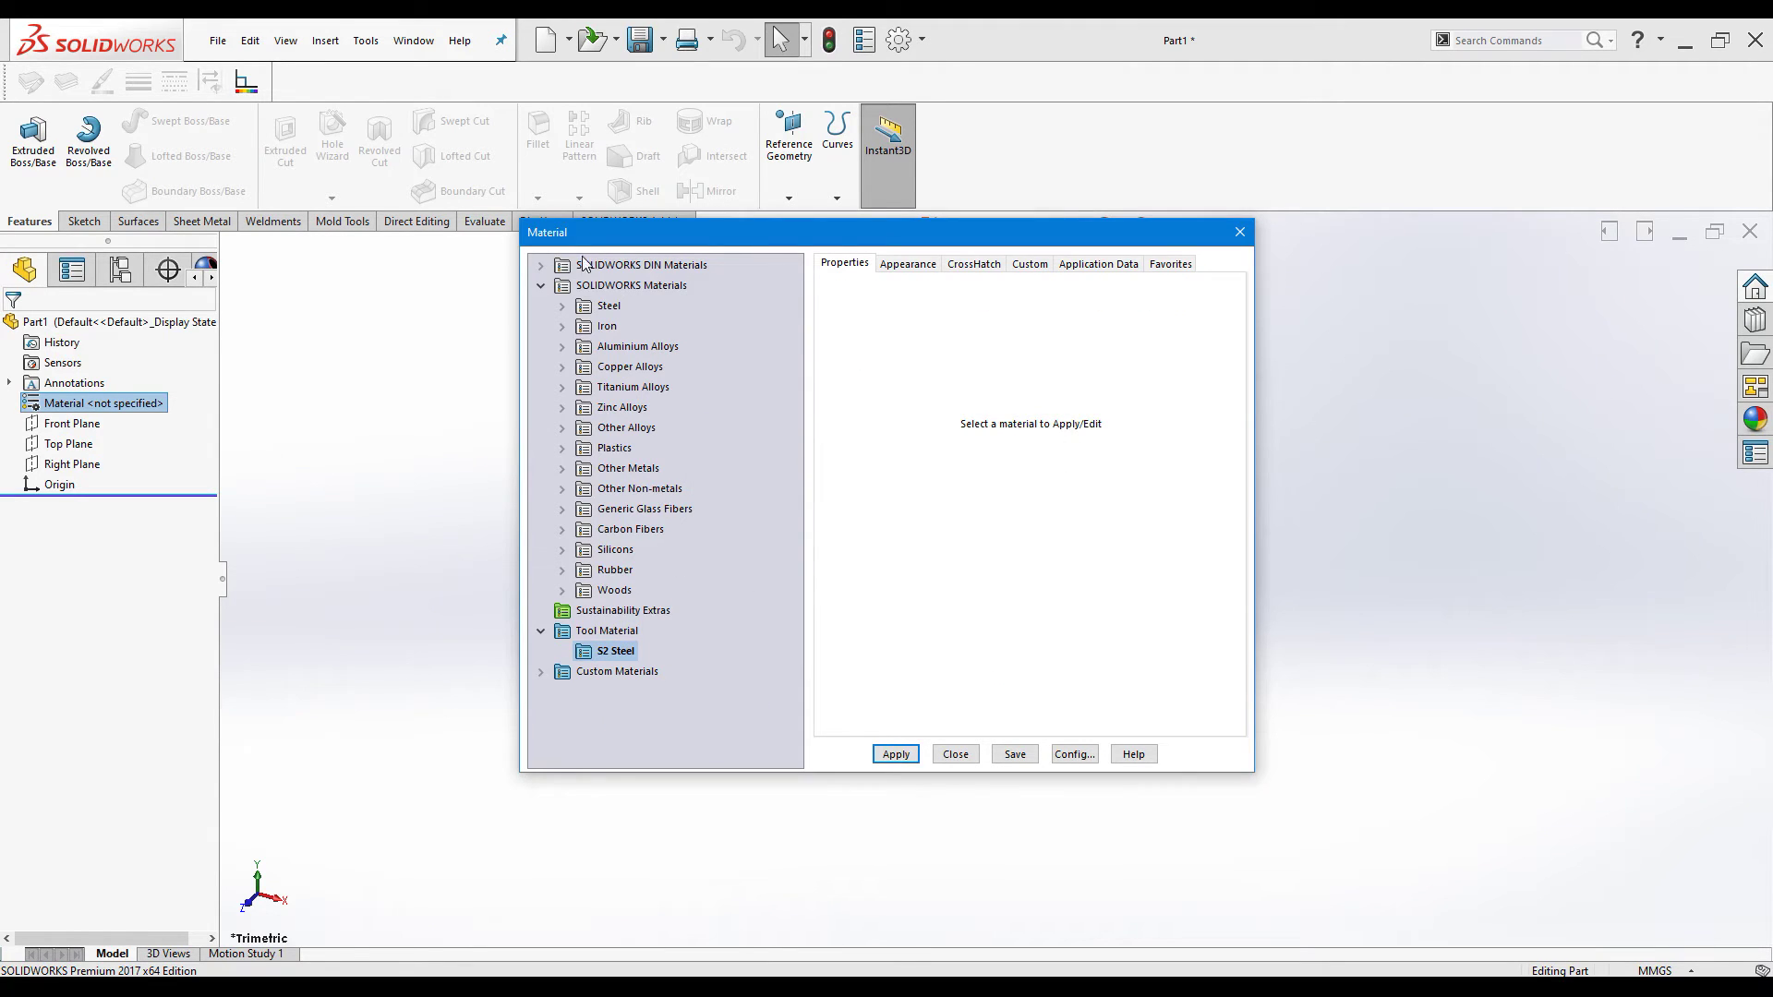
# - Recheck the S2 Tool Steel.JPG property sheet in Photos and return to look through the DIN Steel (Alloyed) materials
pyautogui.click(541, 265)
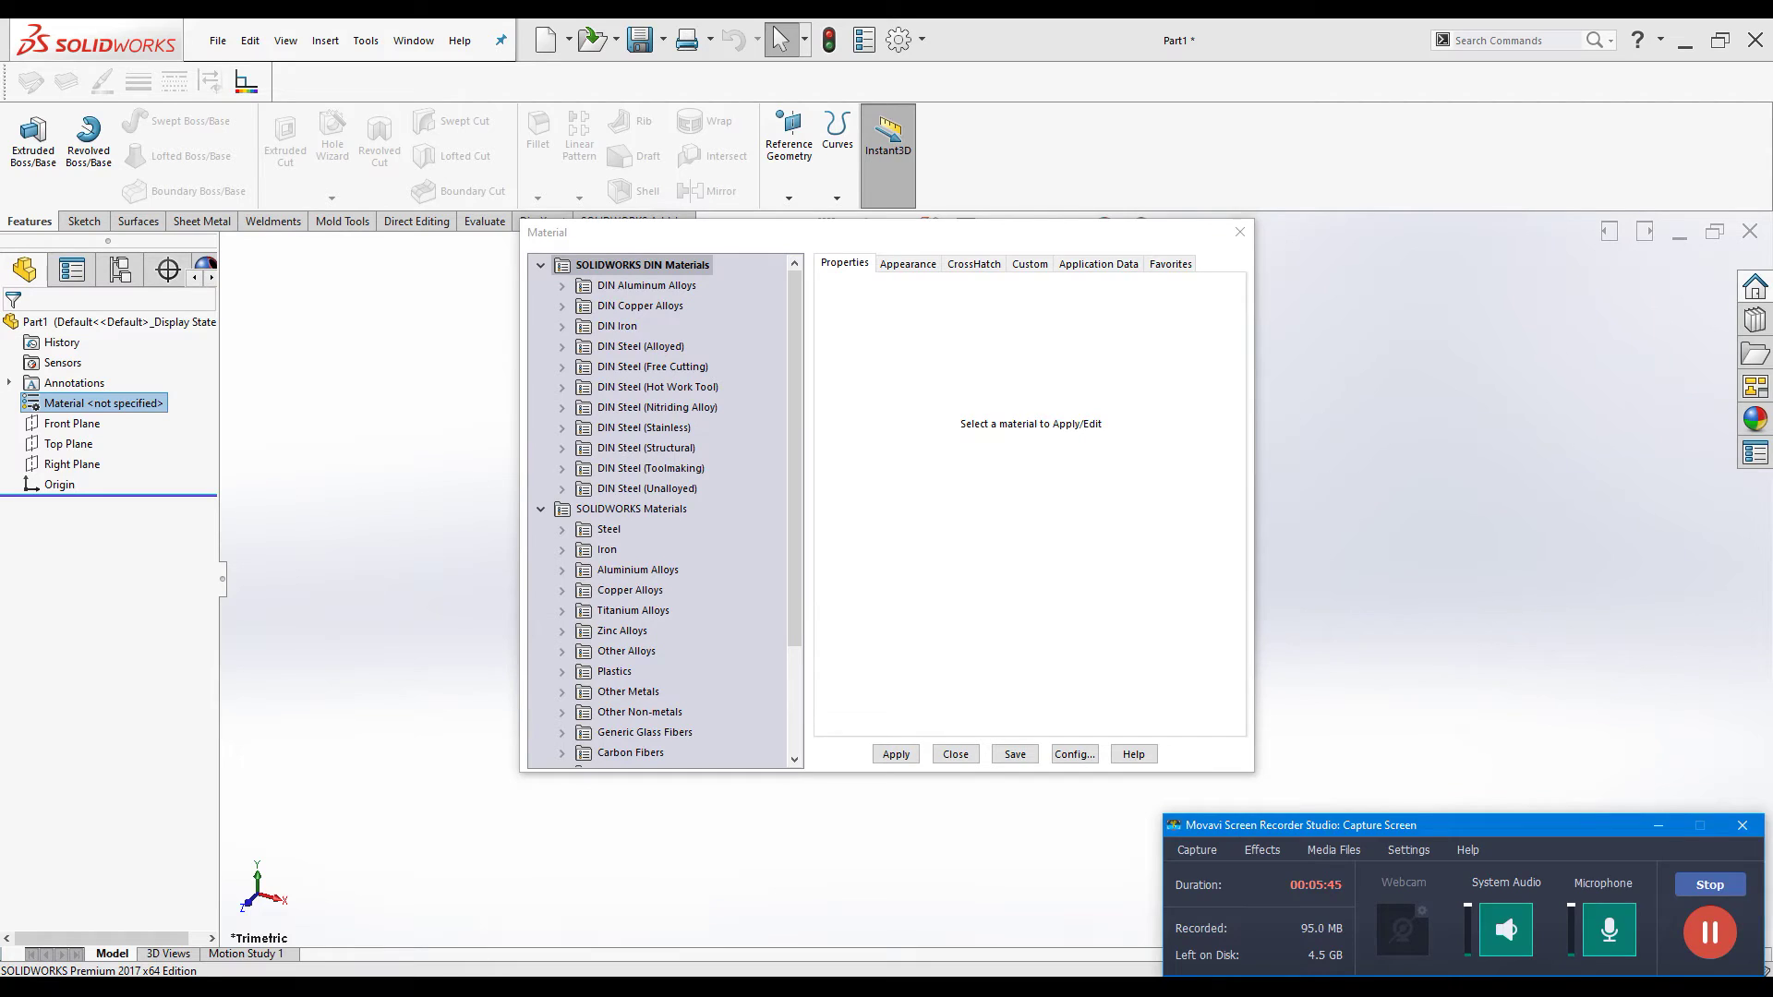
pyautogui.hotkey('alt', 'Tab')
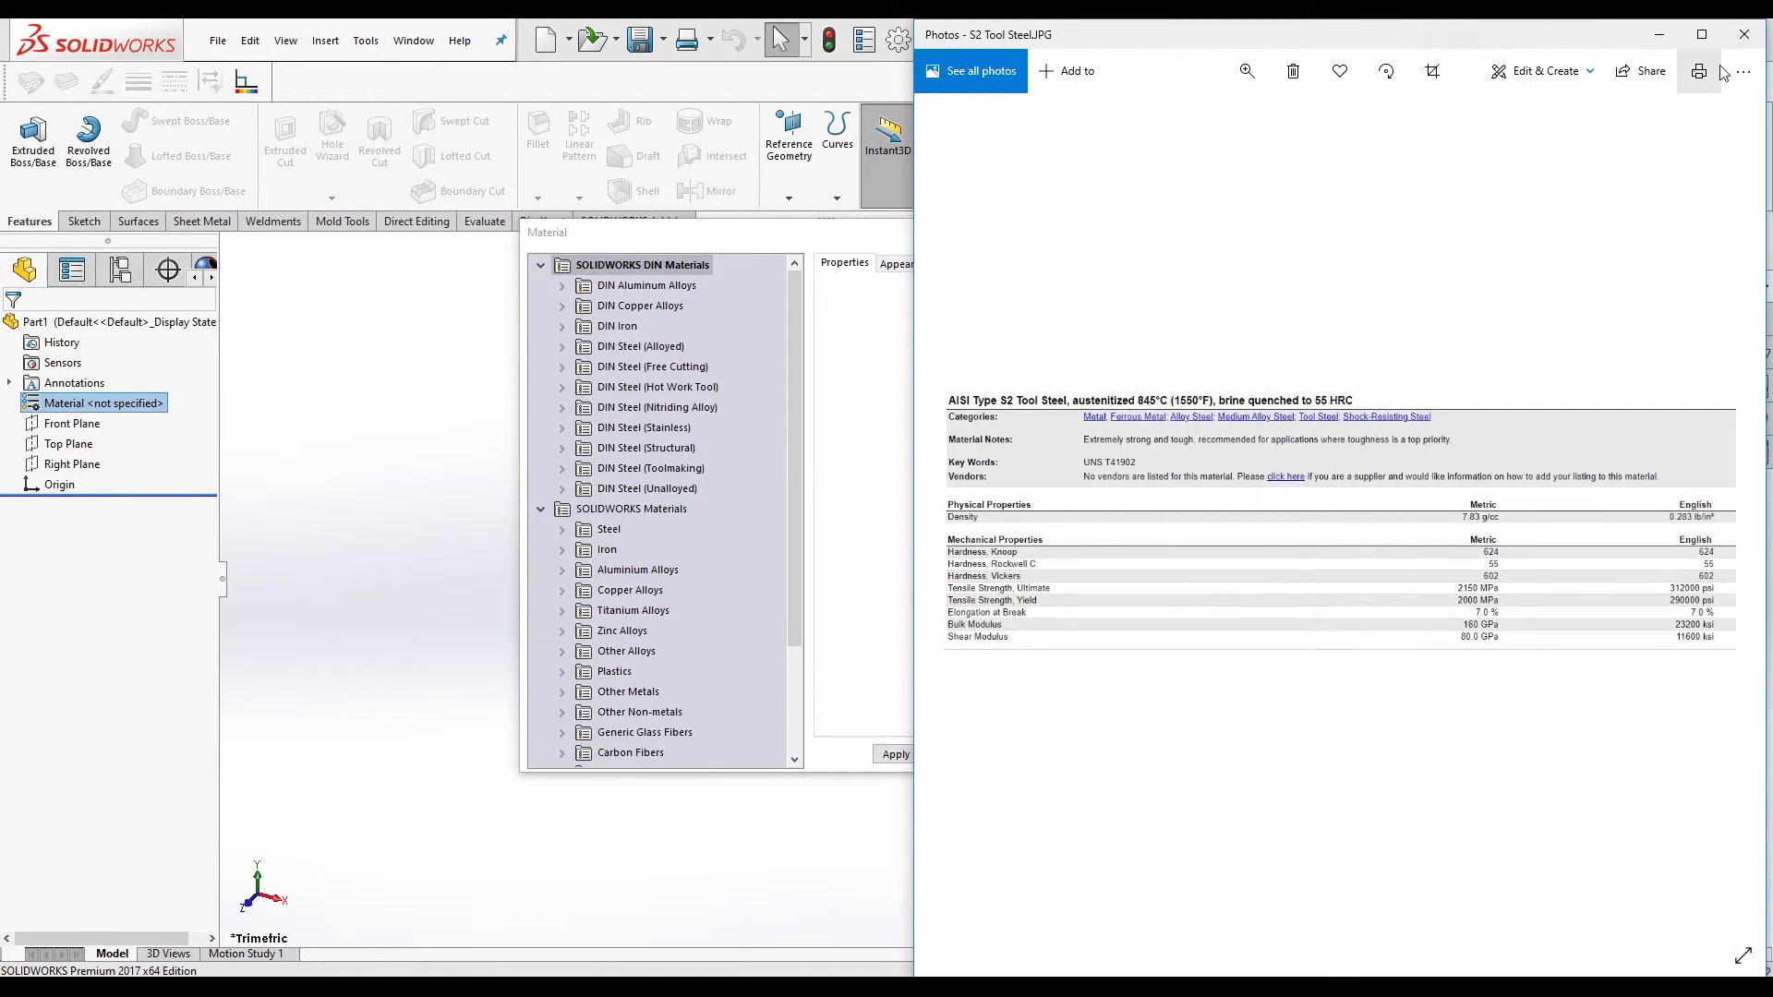
pyautogui.click(1659, 35)
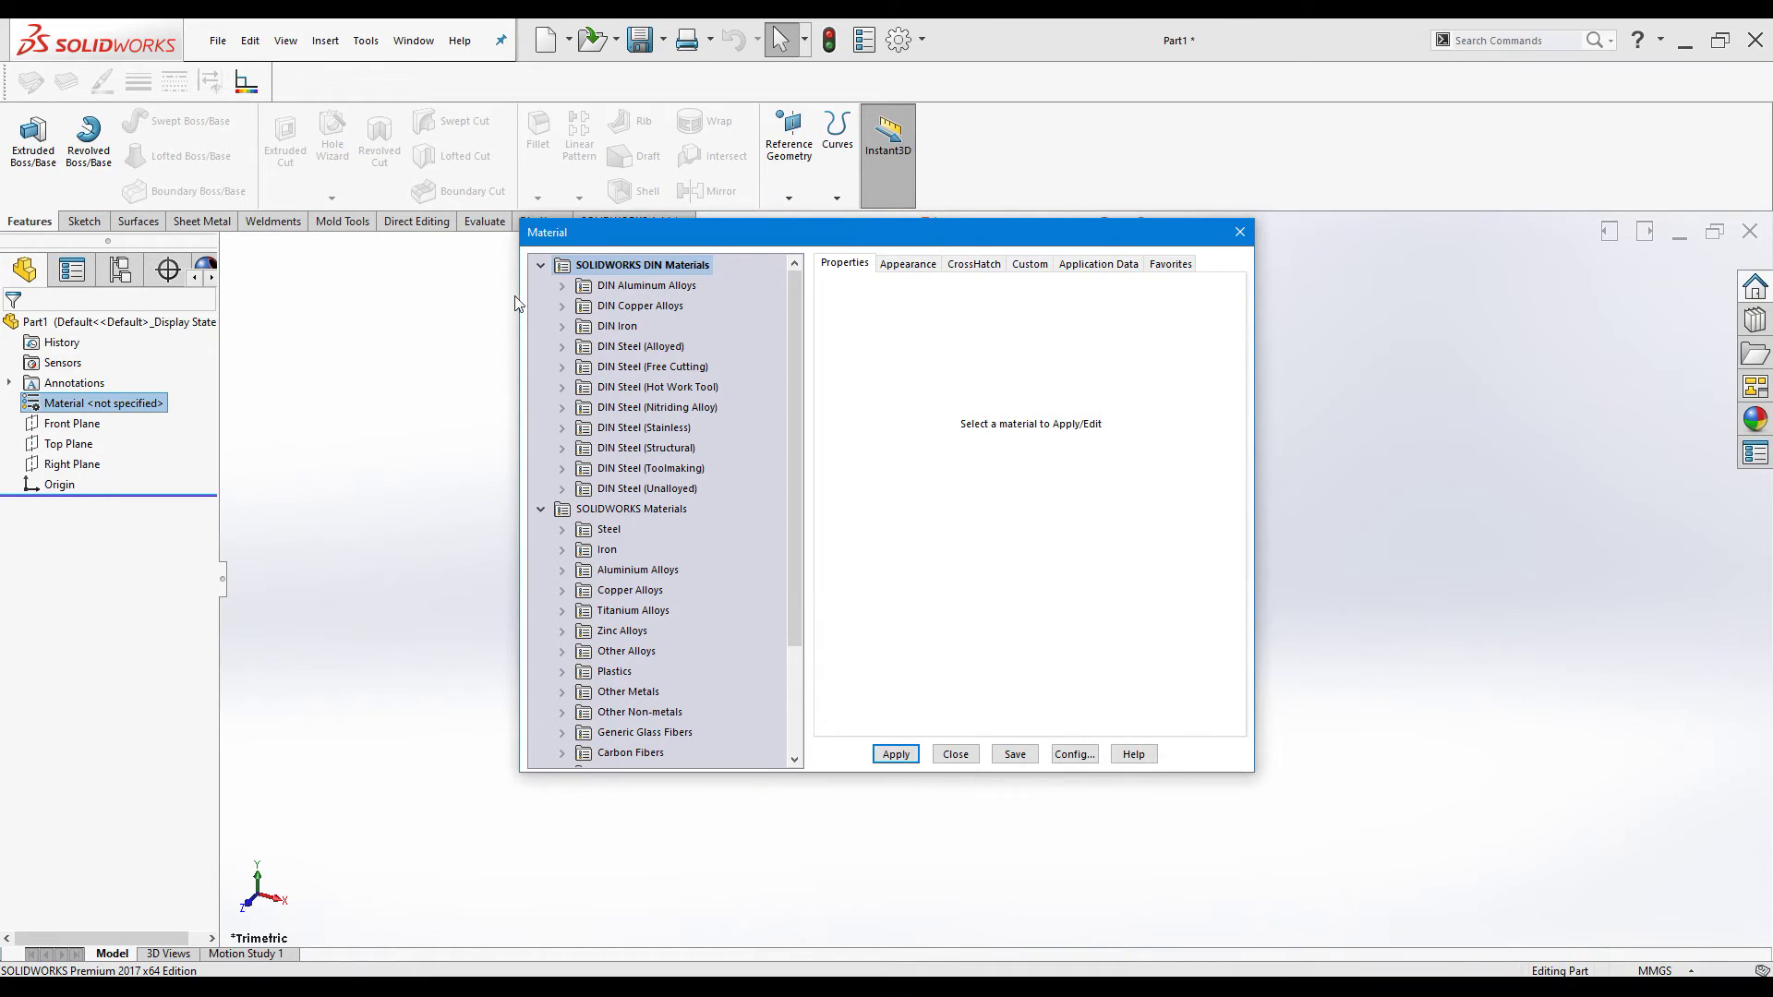
pyautogui.click(562, 346)
pyautogui.scroll(-5, 646, 544)
pyautogui.scroll(5, 652, 552)
pyautogui.scroll(1, 652, 552)
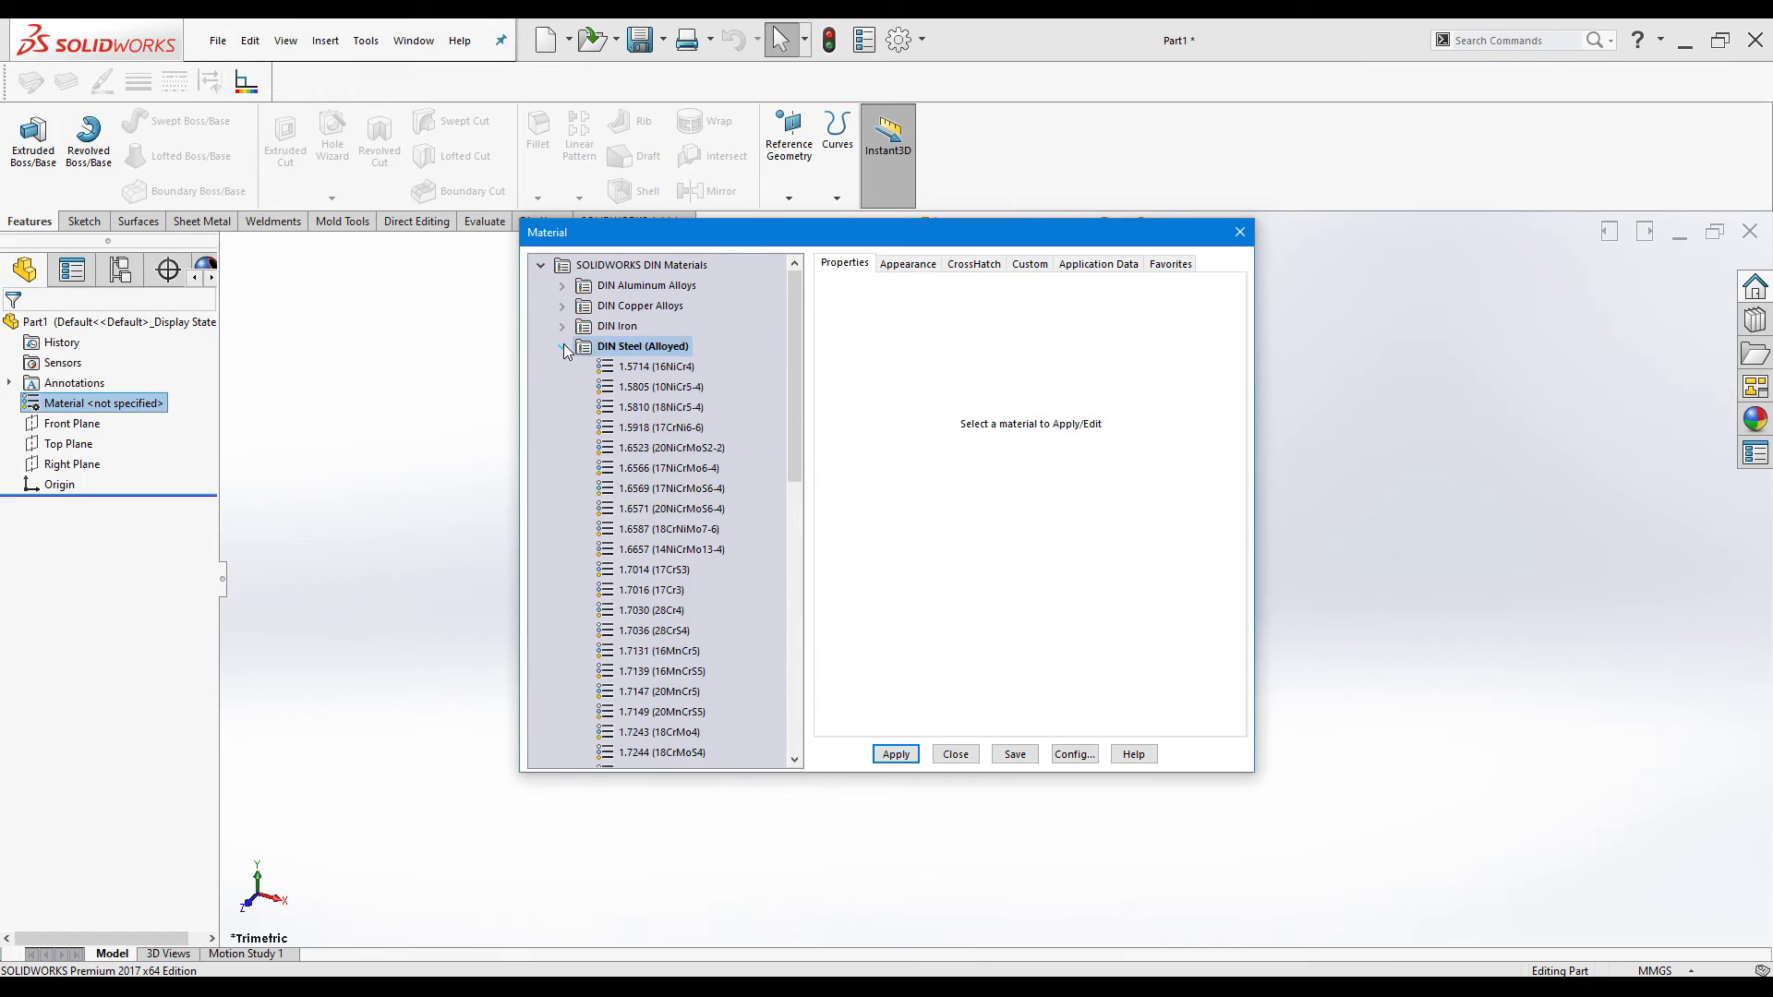
pyautogui.click(562, 346)
# - Show Alloy Steel from the Steel category of SOLIDWORKS Materials in SI - N/mm^2 (MPa) units and copy it, closing the dictionary window that opens
pyautogui.click(563, 529)
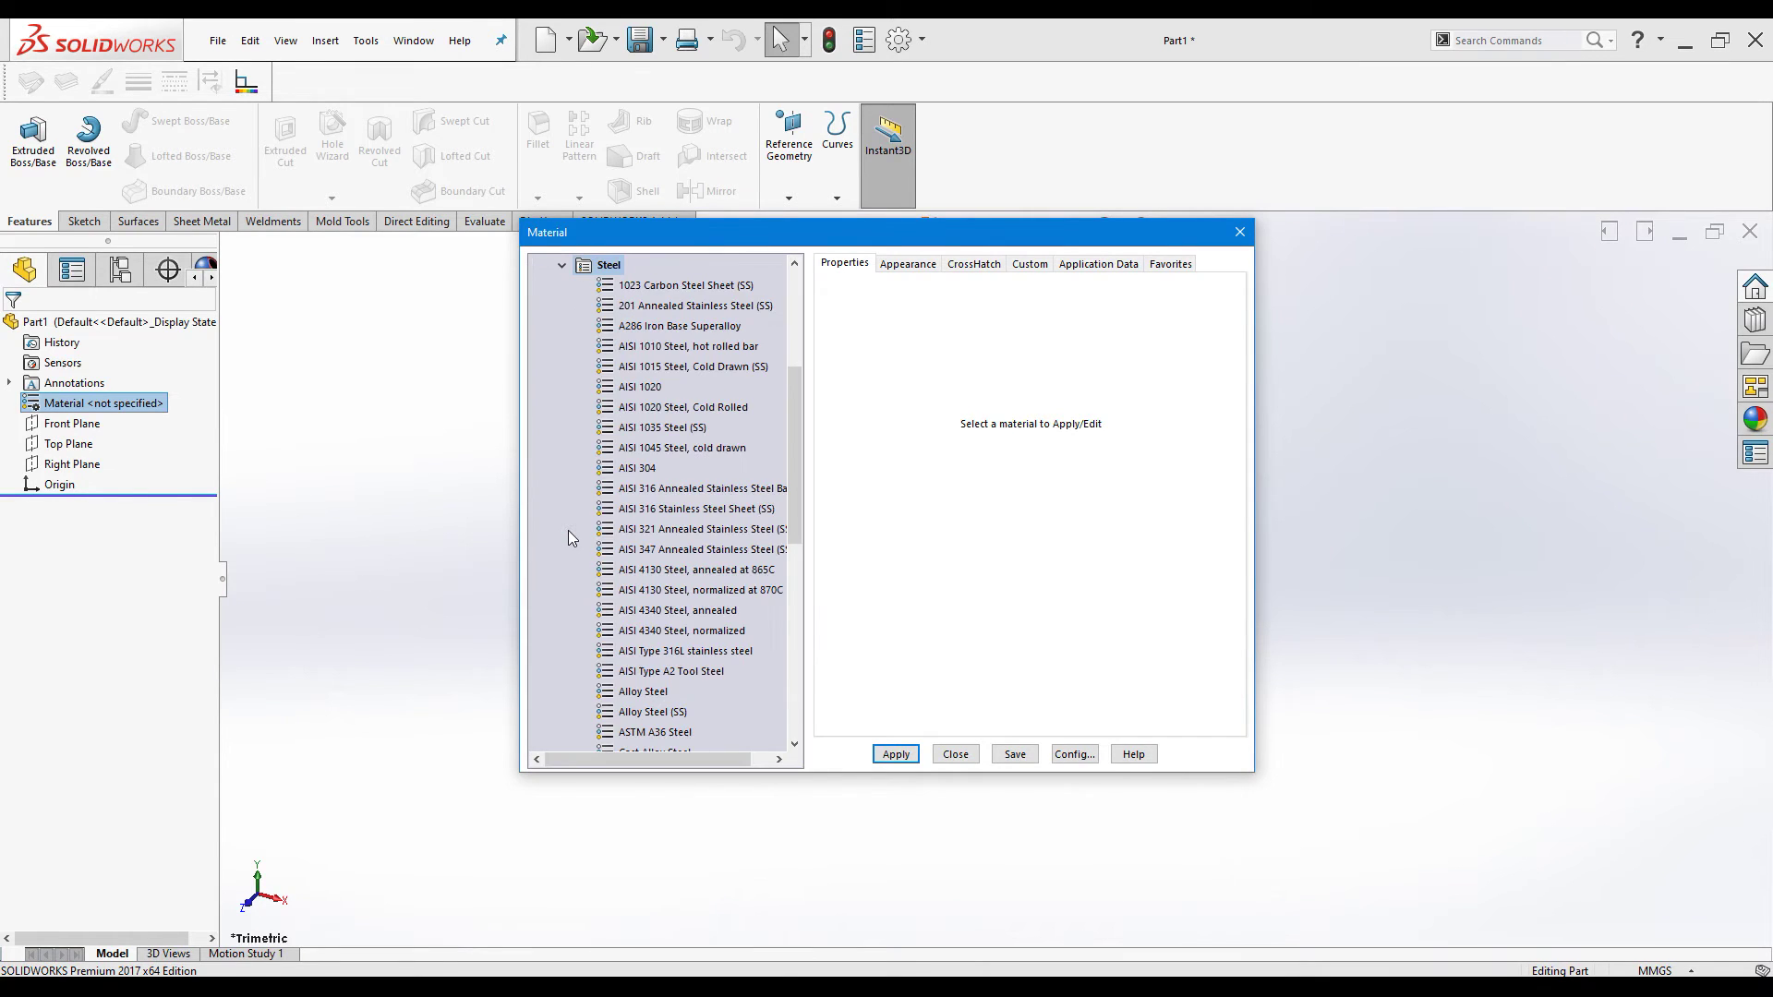
pyautogui.scroll(-2, 639, 489)
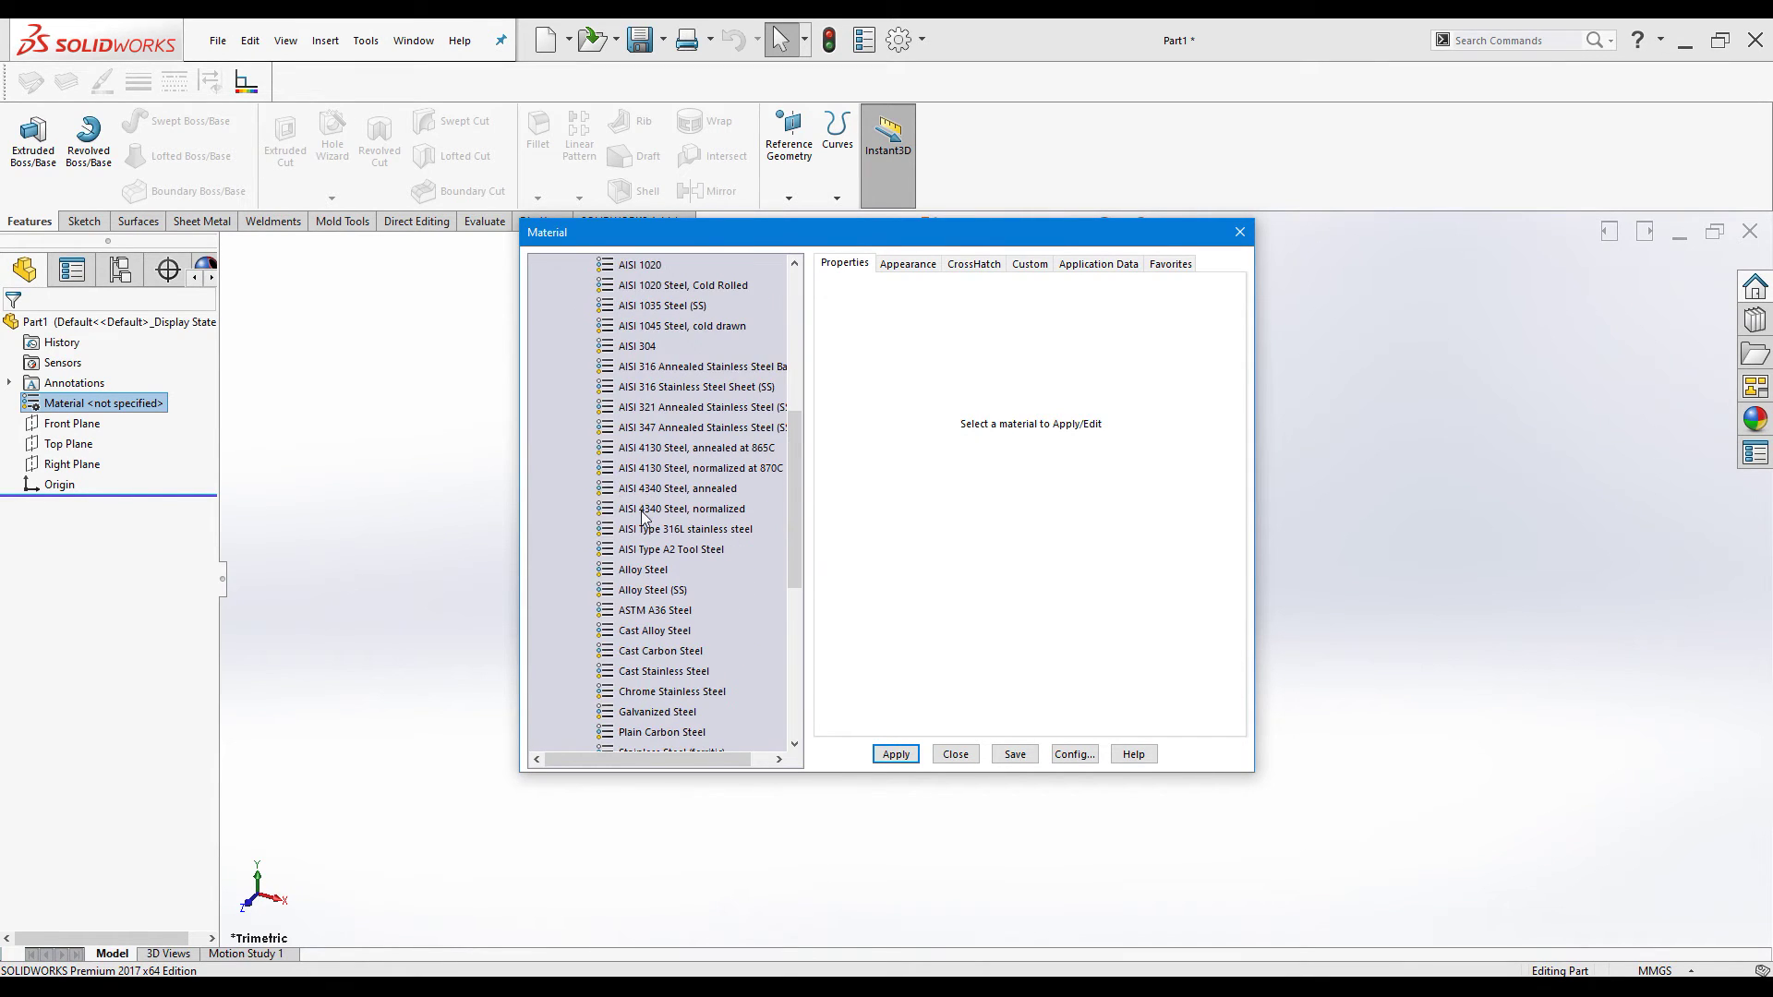
pyautogui.click(639, 570)
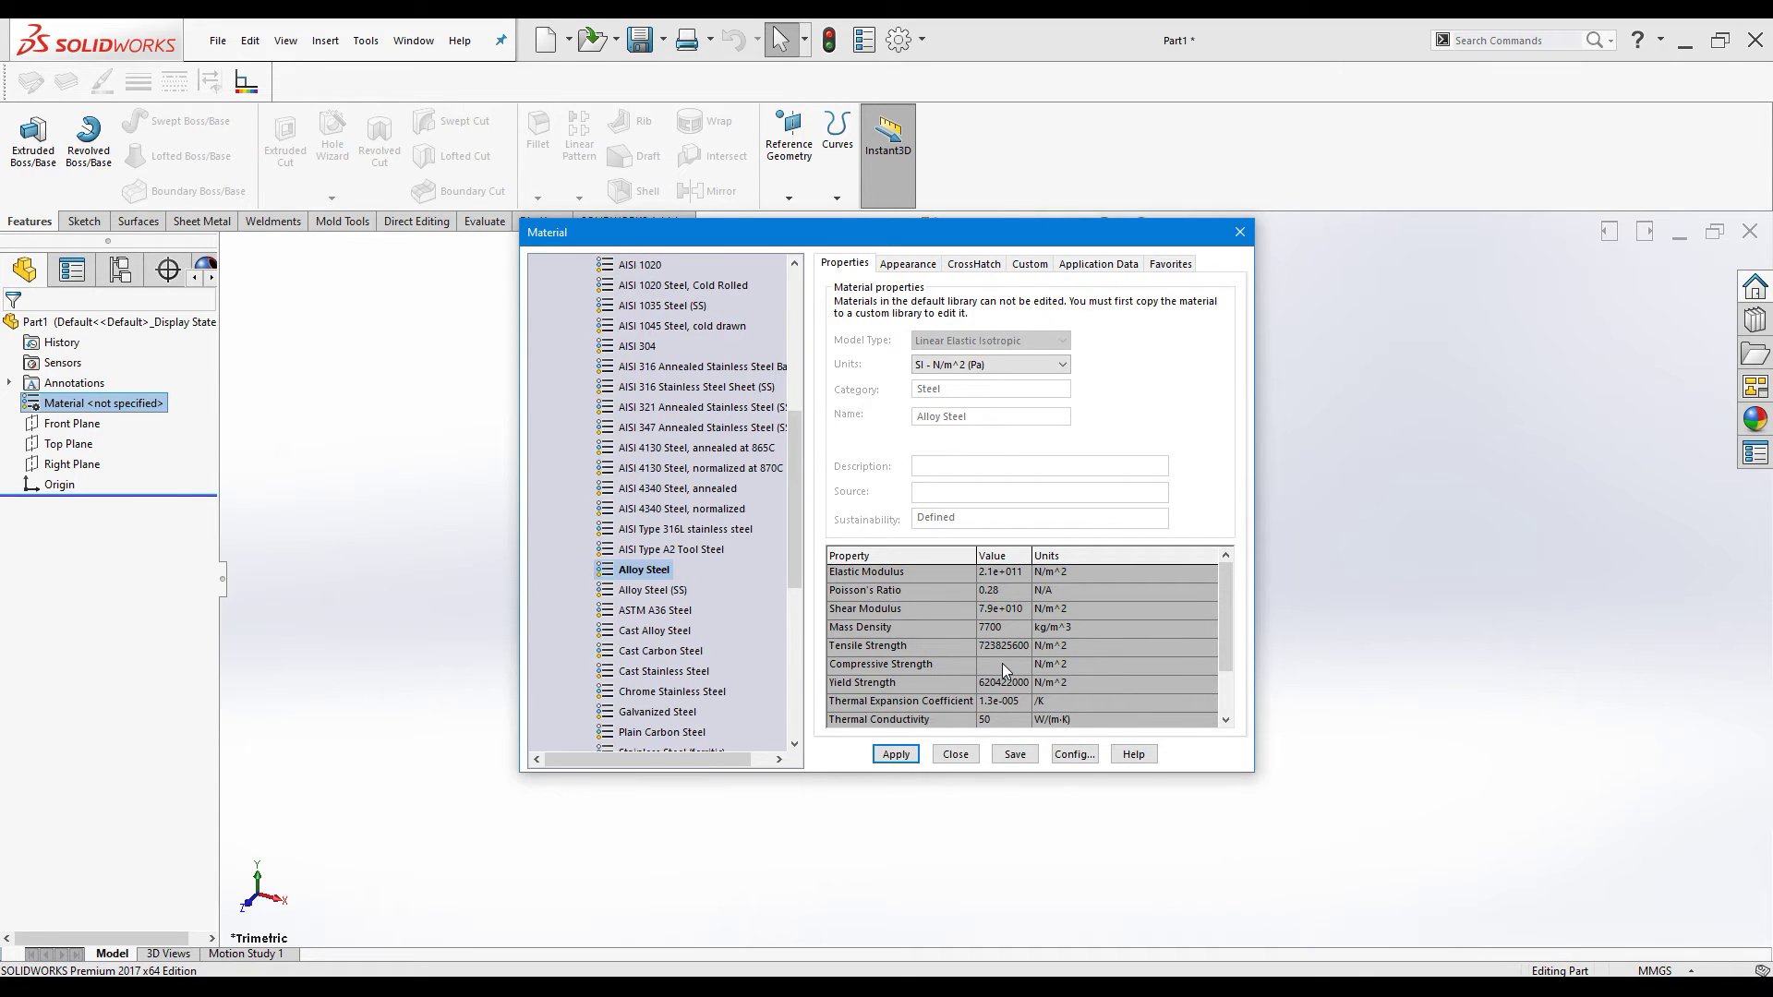
pyautogui.rightClick(624, 574)
pyautogui.click(661, 610)
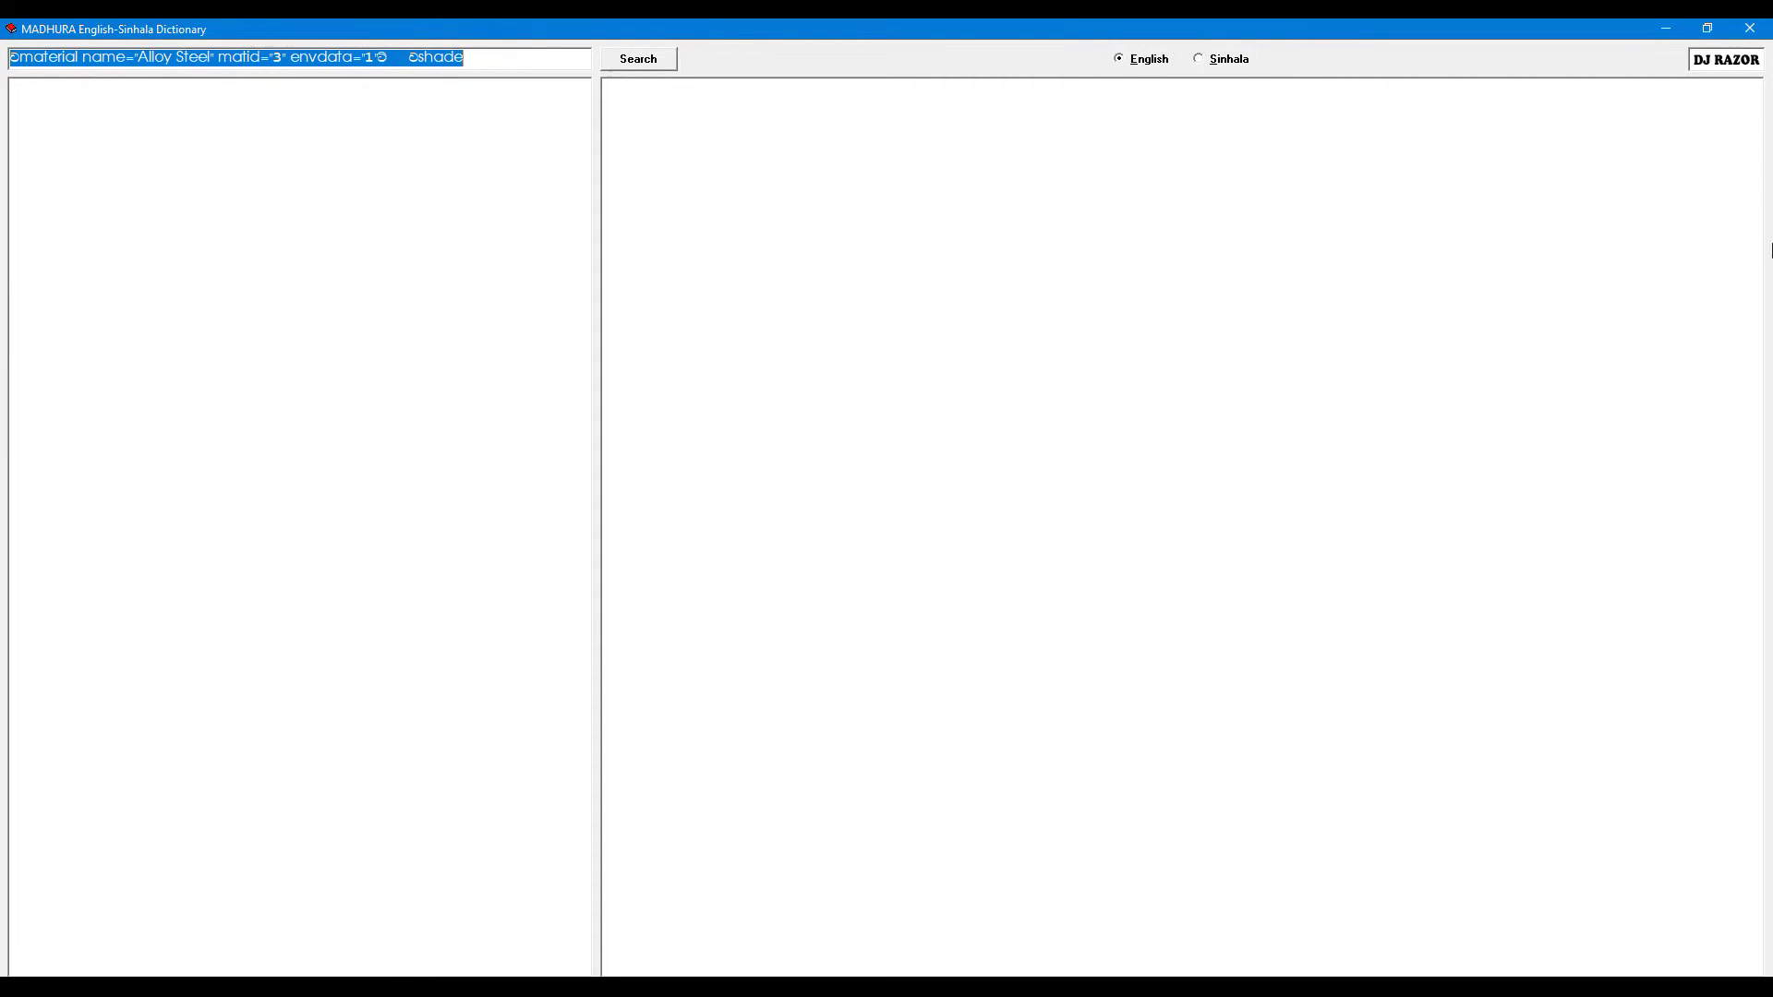
pyautogui.click(1750, 29)
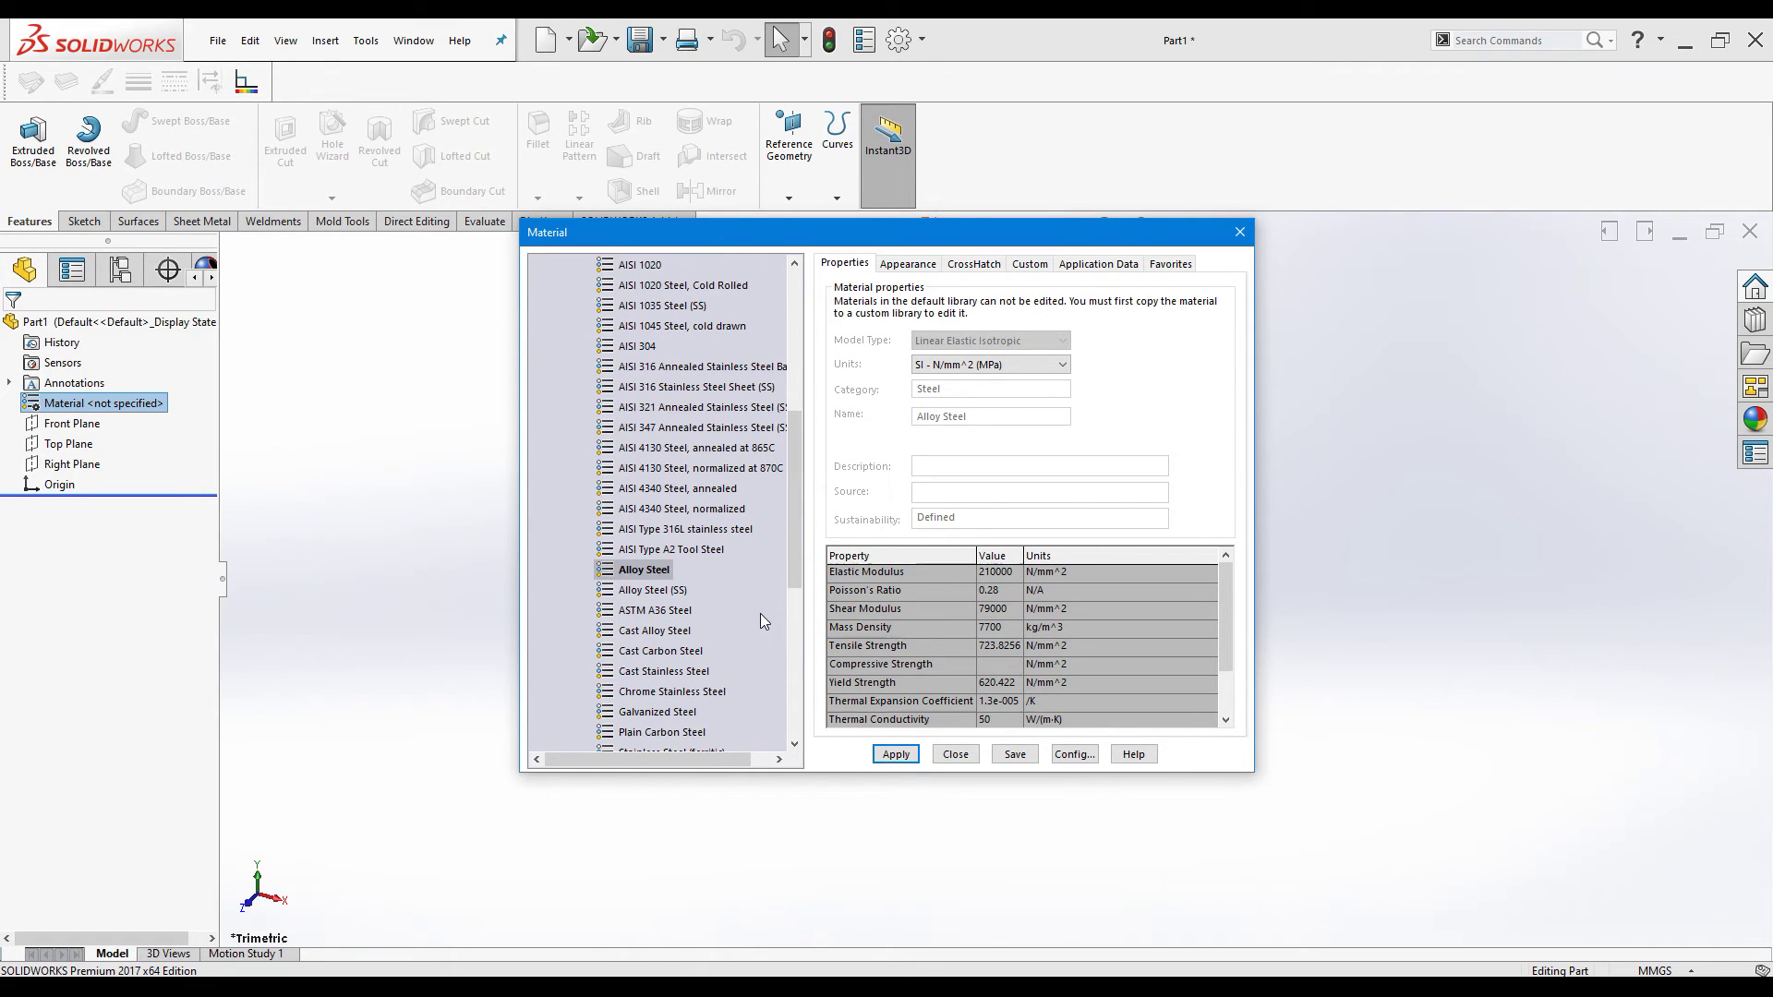
# - Paste the copied Alloy Steel material into the S2 Steel category of the Tool Material library
pyautogui.scroll(-5, 734, 579)
pyautogui.scroll(-2, 723, 552)
pyautogui.doubleClick(606, 695)
pyautogui.click(606, 711)
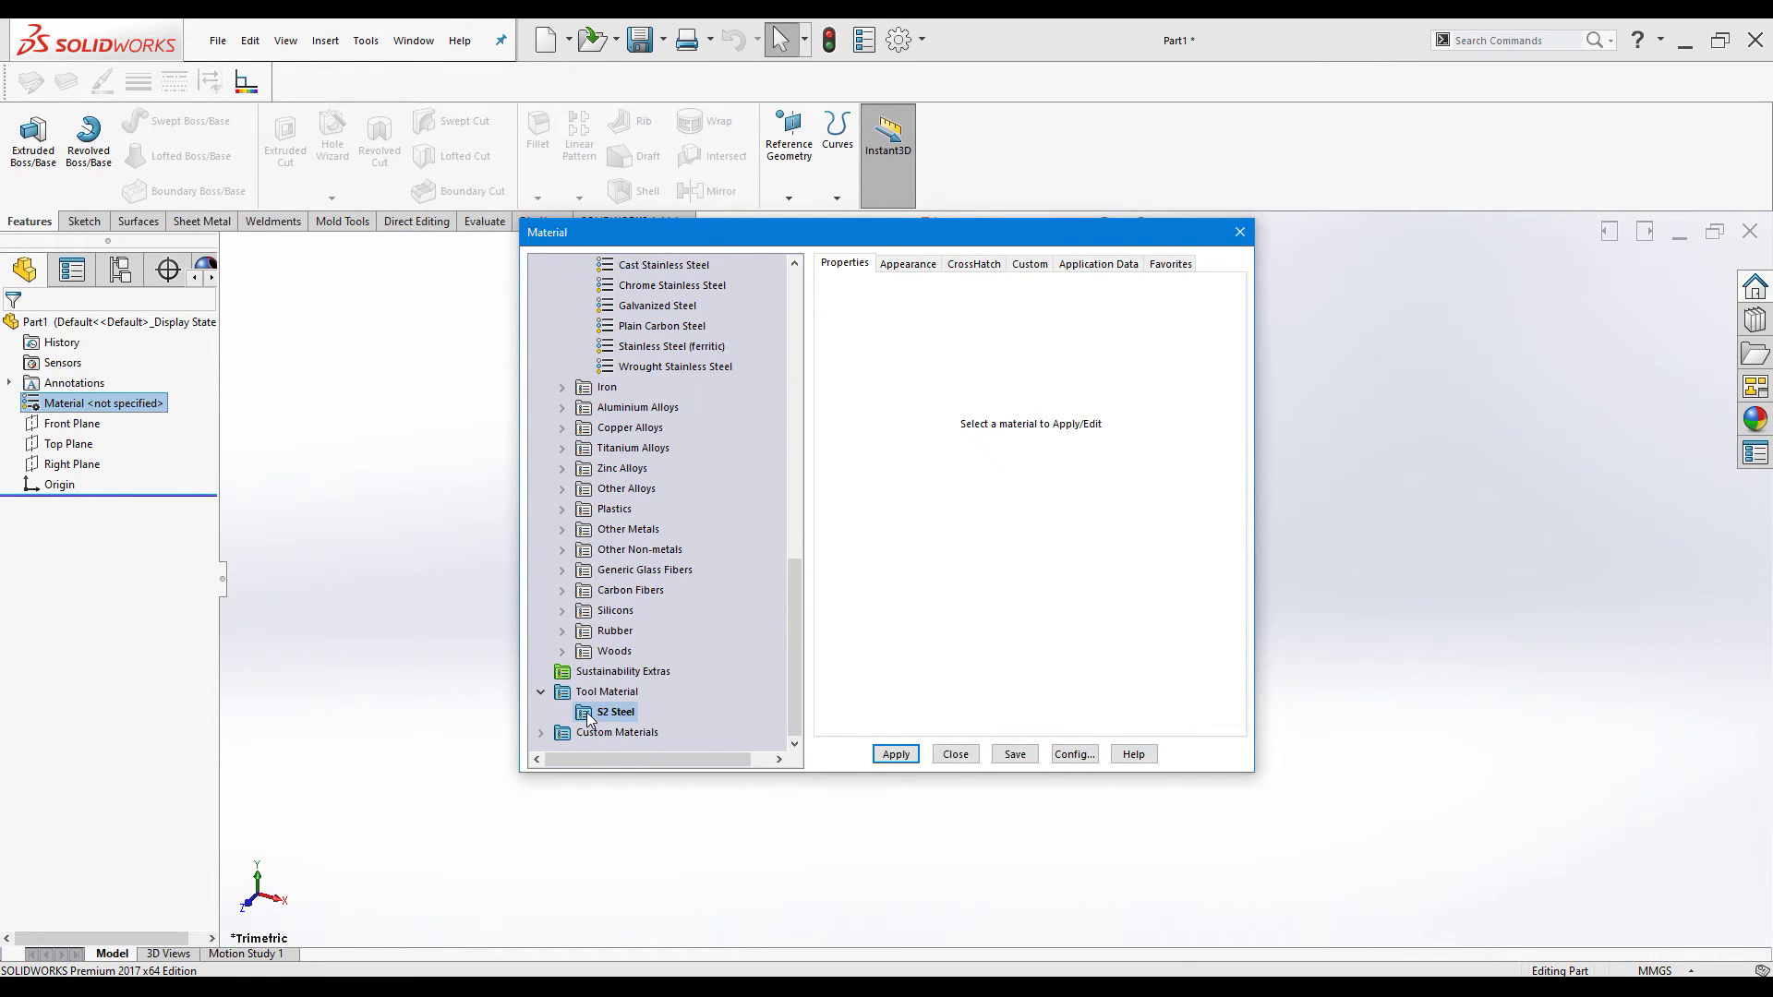
pyautogui.rightClick(589, 717)
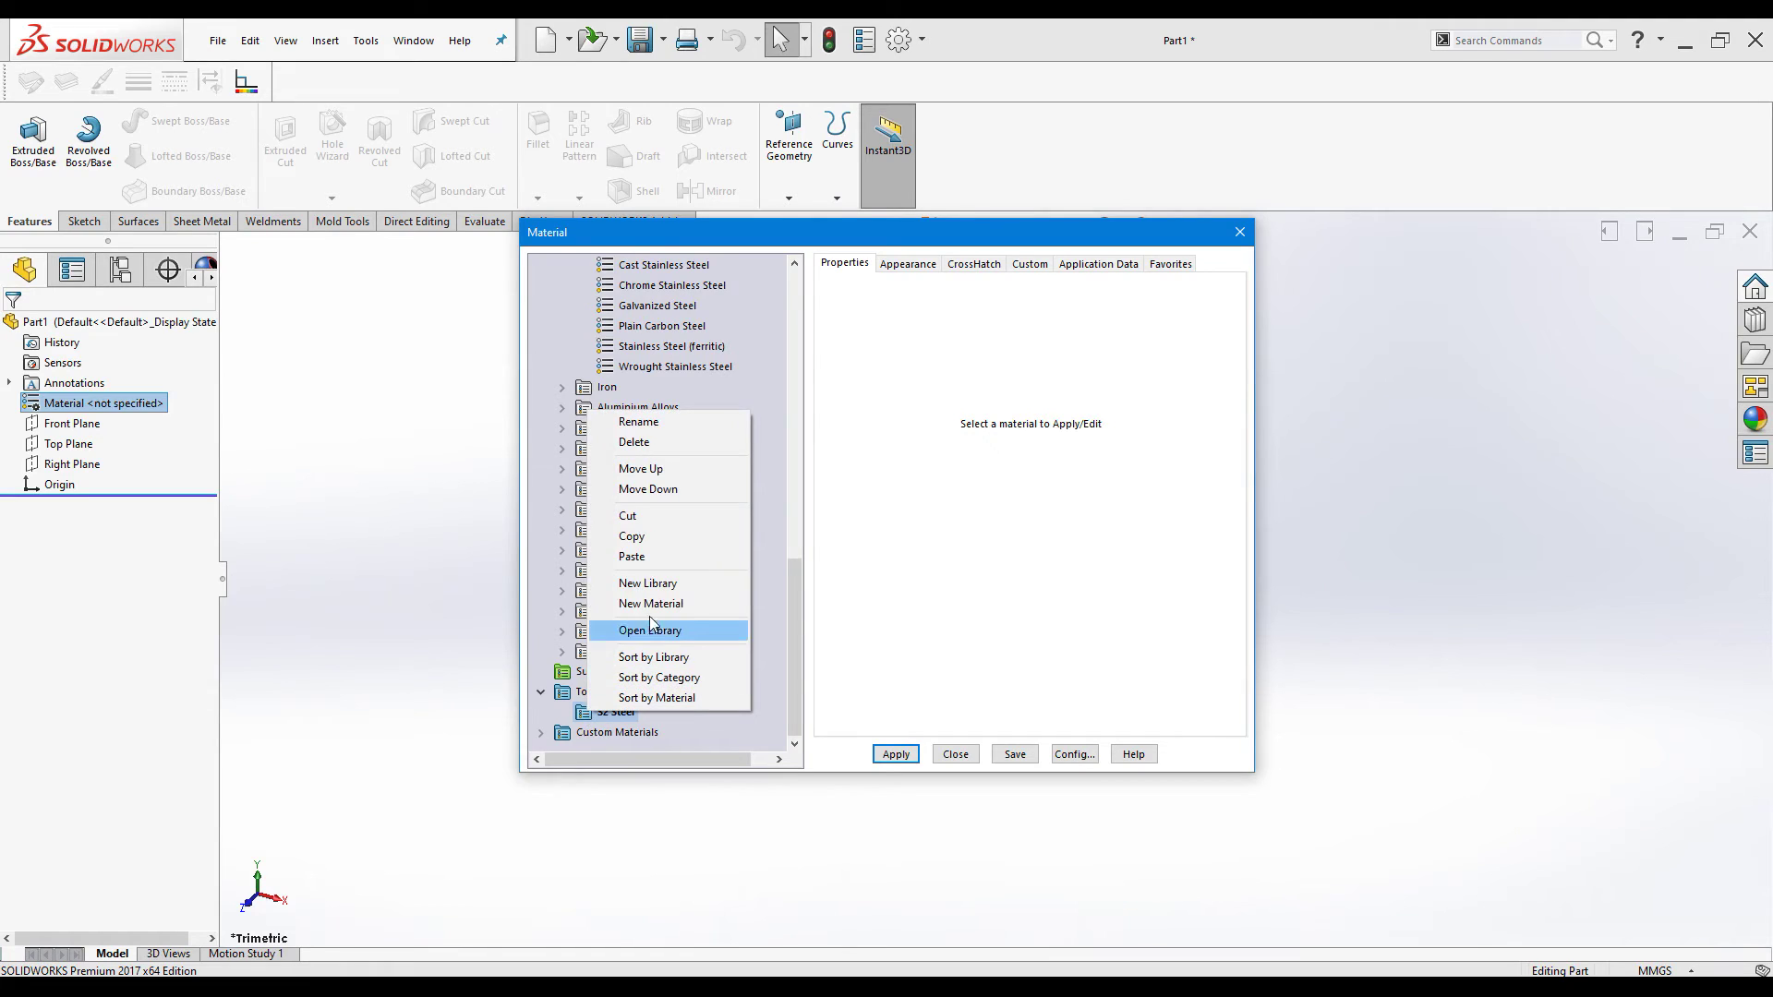
pyautogui.click(657, 556)
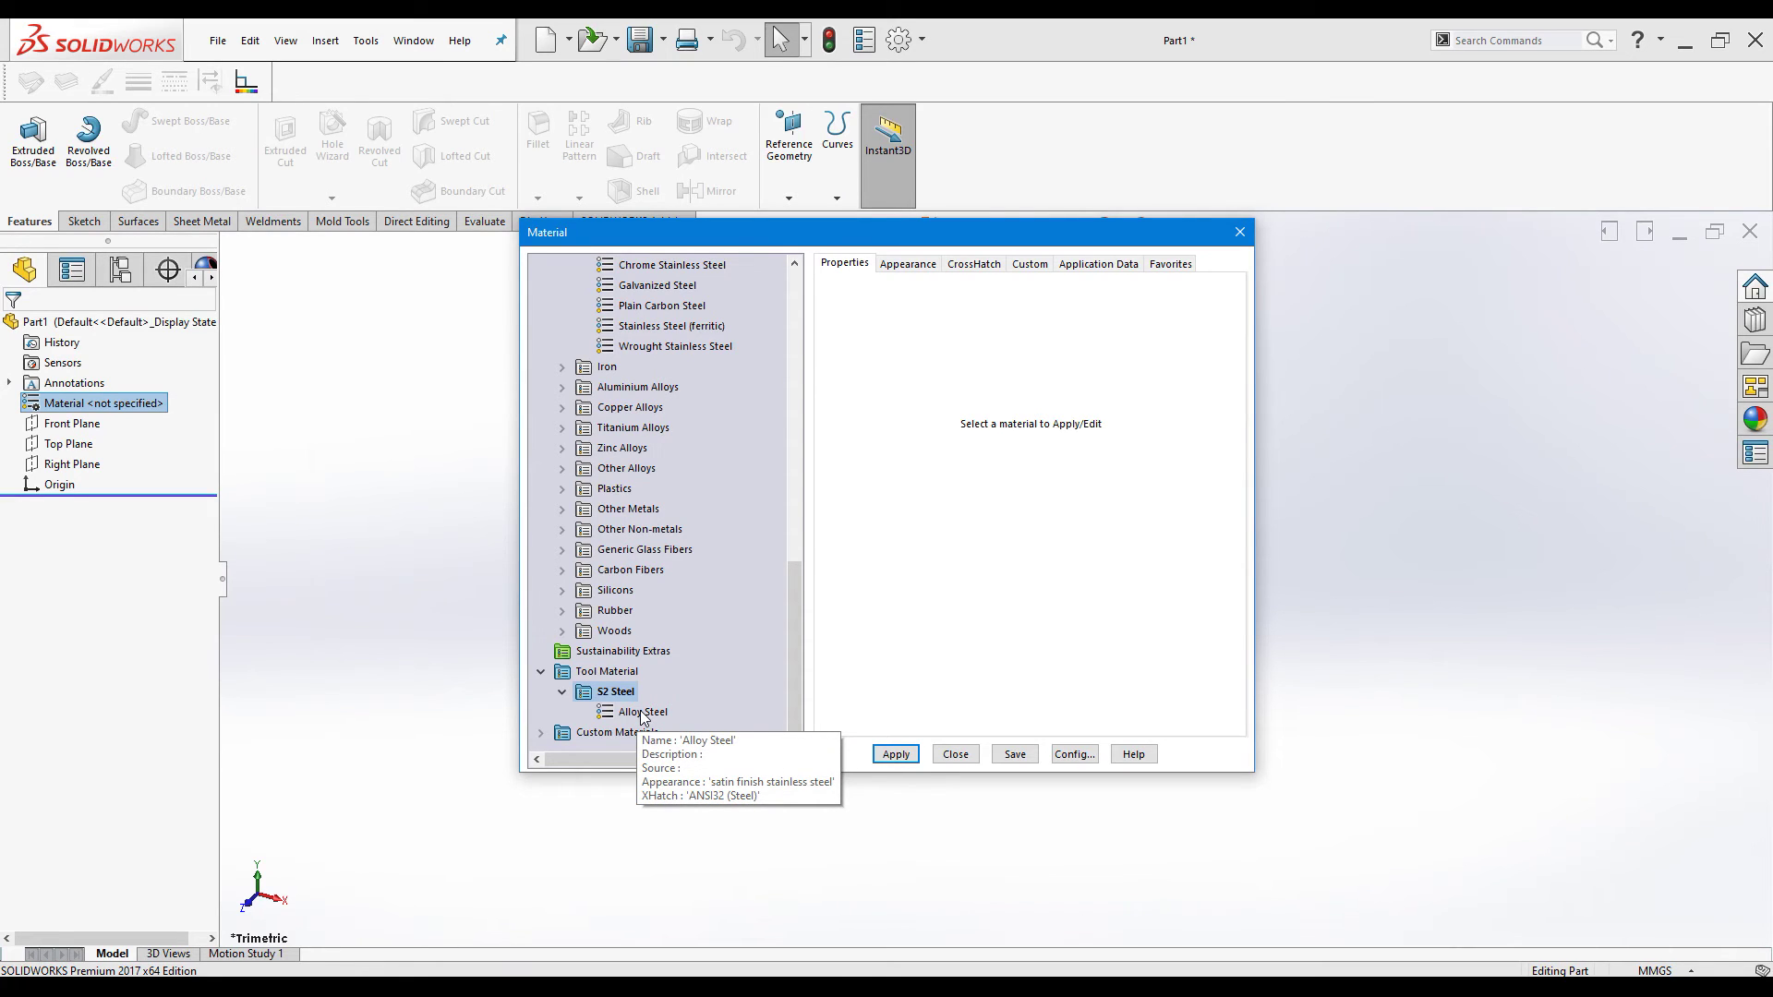
# - Rename the Alloy Steel copy in the S2 Steel category as S2 Tool Steel and show its properties
pyautogui.rightClick(643, 712)
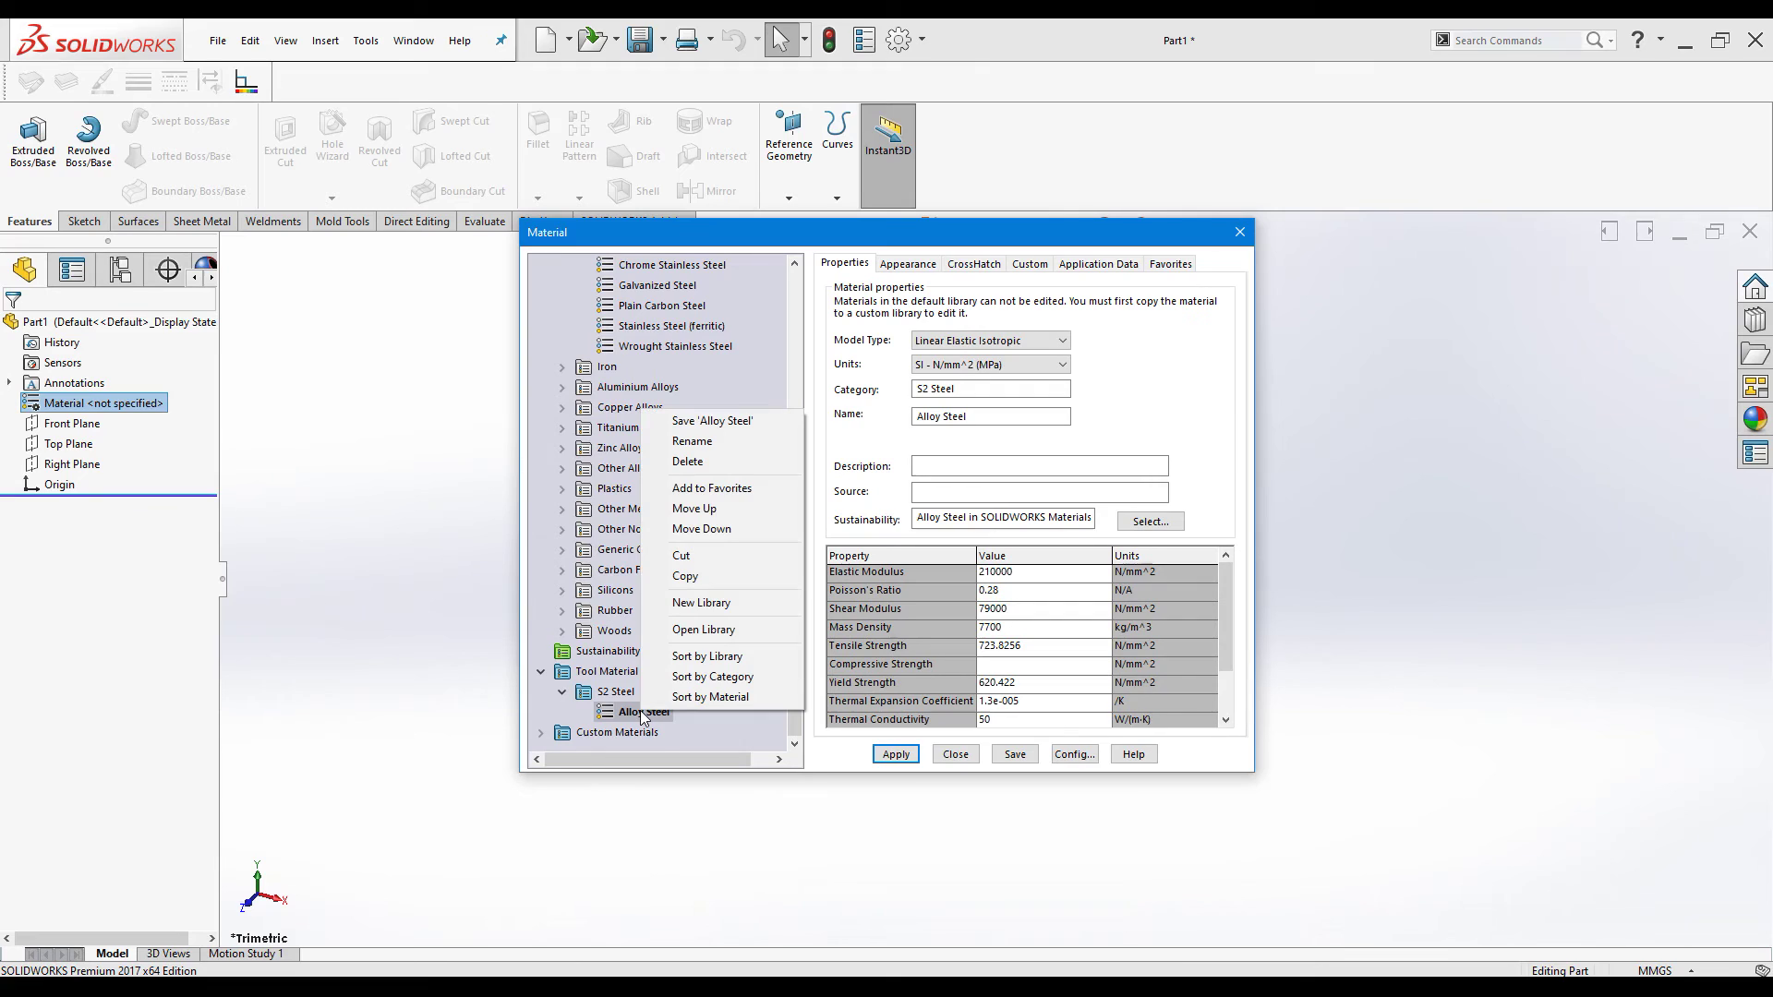
pyautogui.click(691, 441)
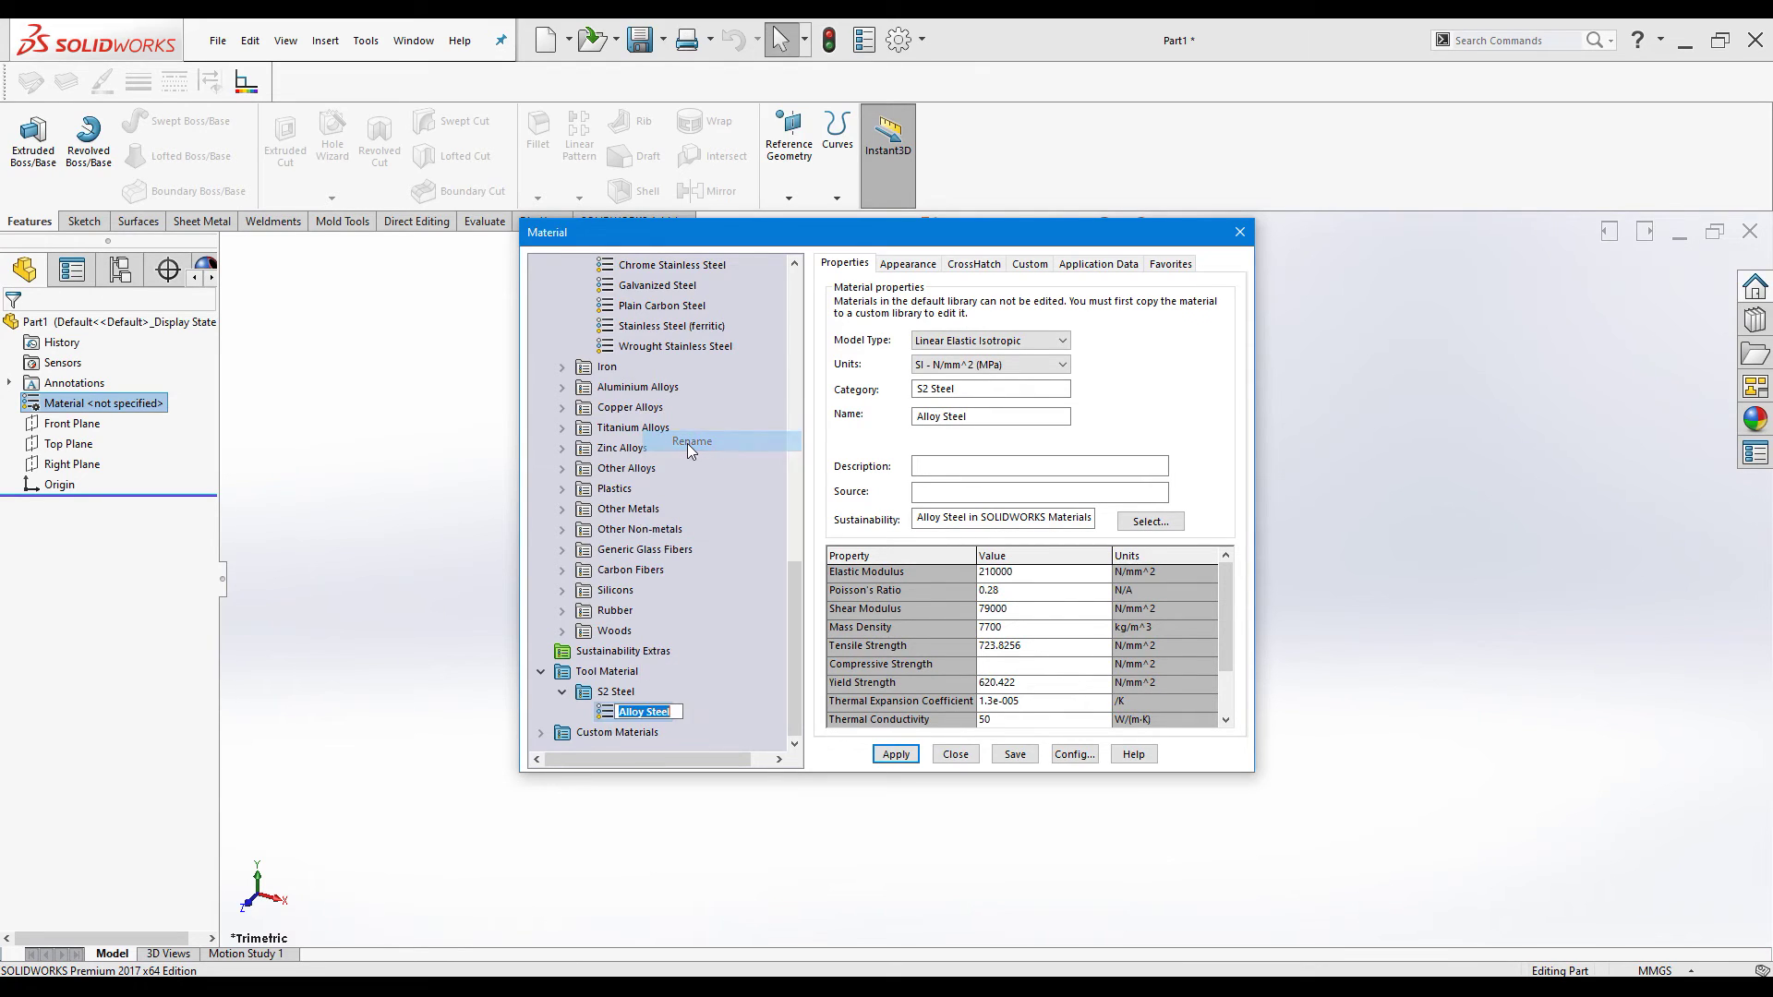
pyautogui.write('S2')
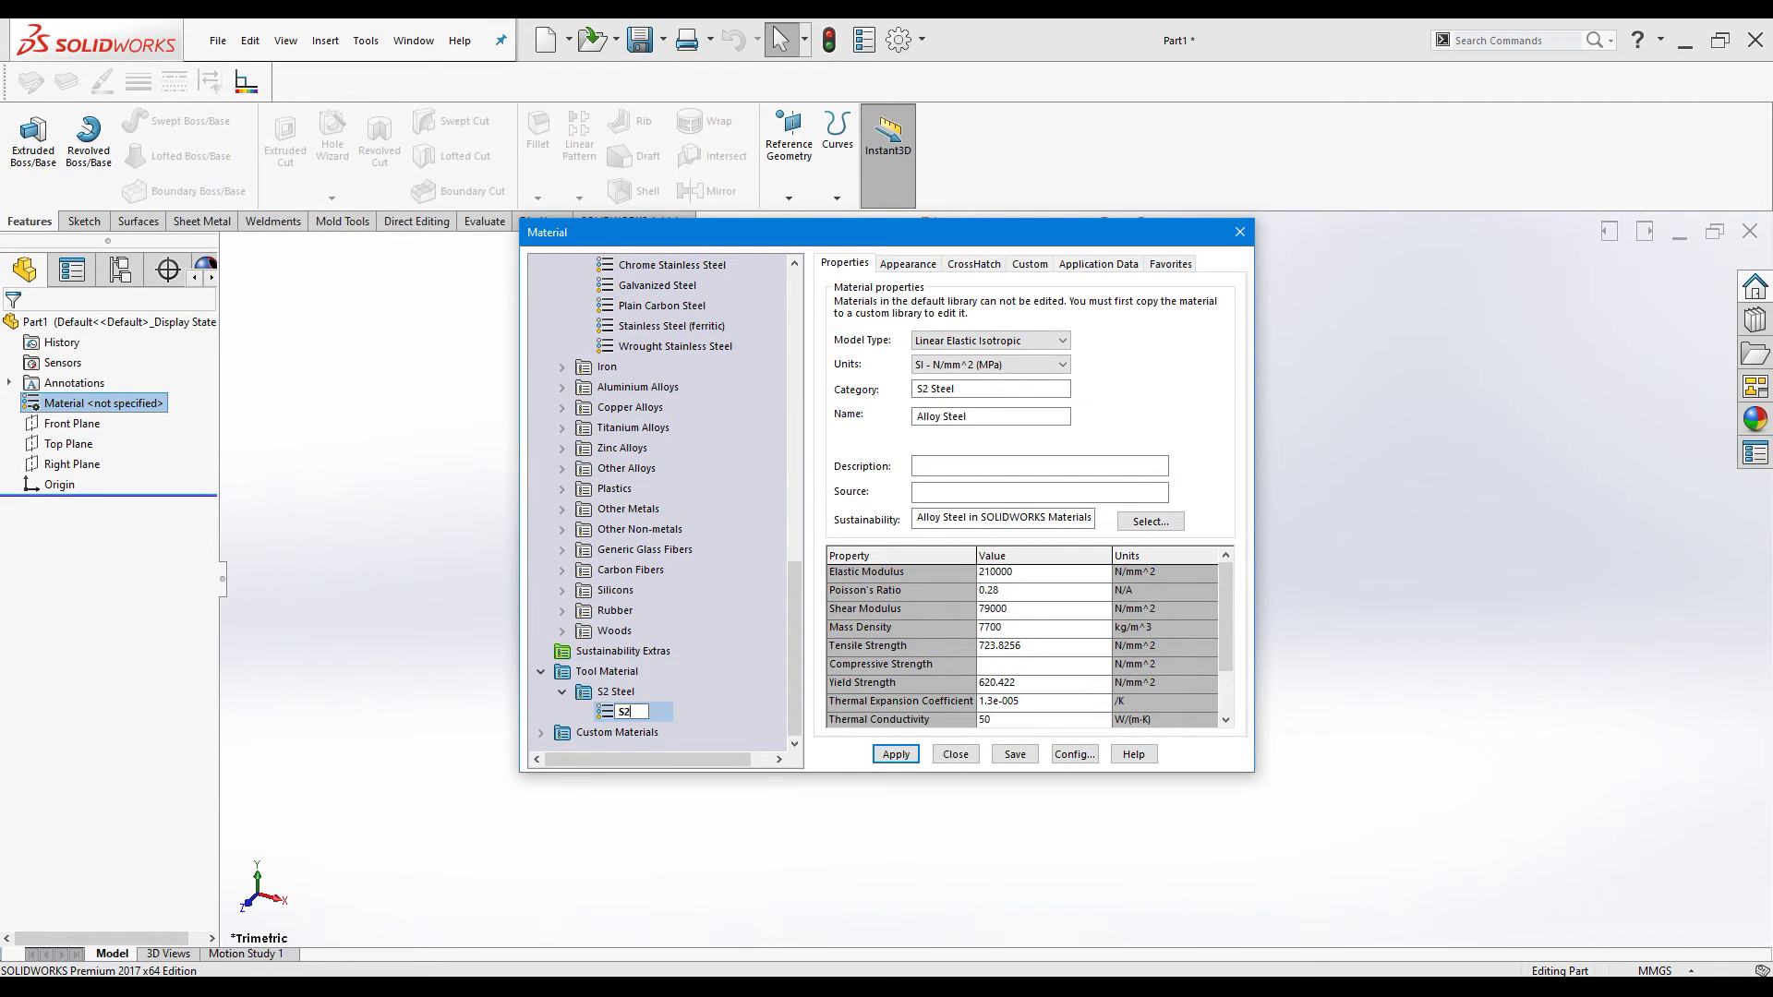
pyautogui.write(' Tool Steel')
pyautogui.click(764, 509)
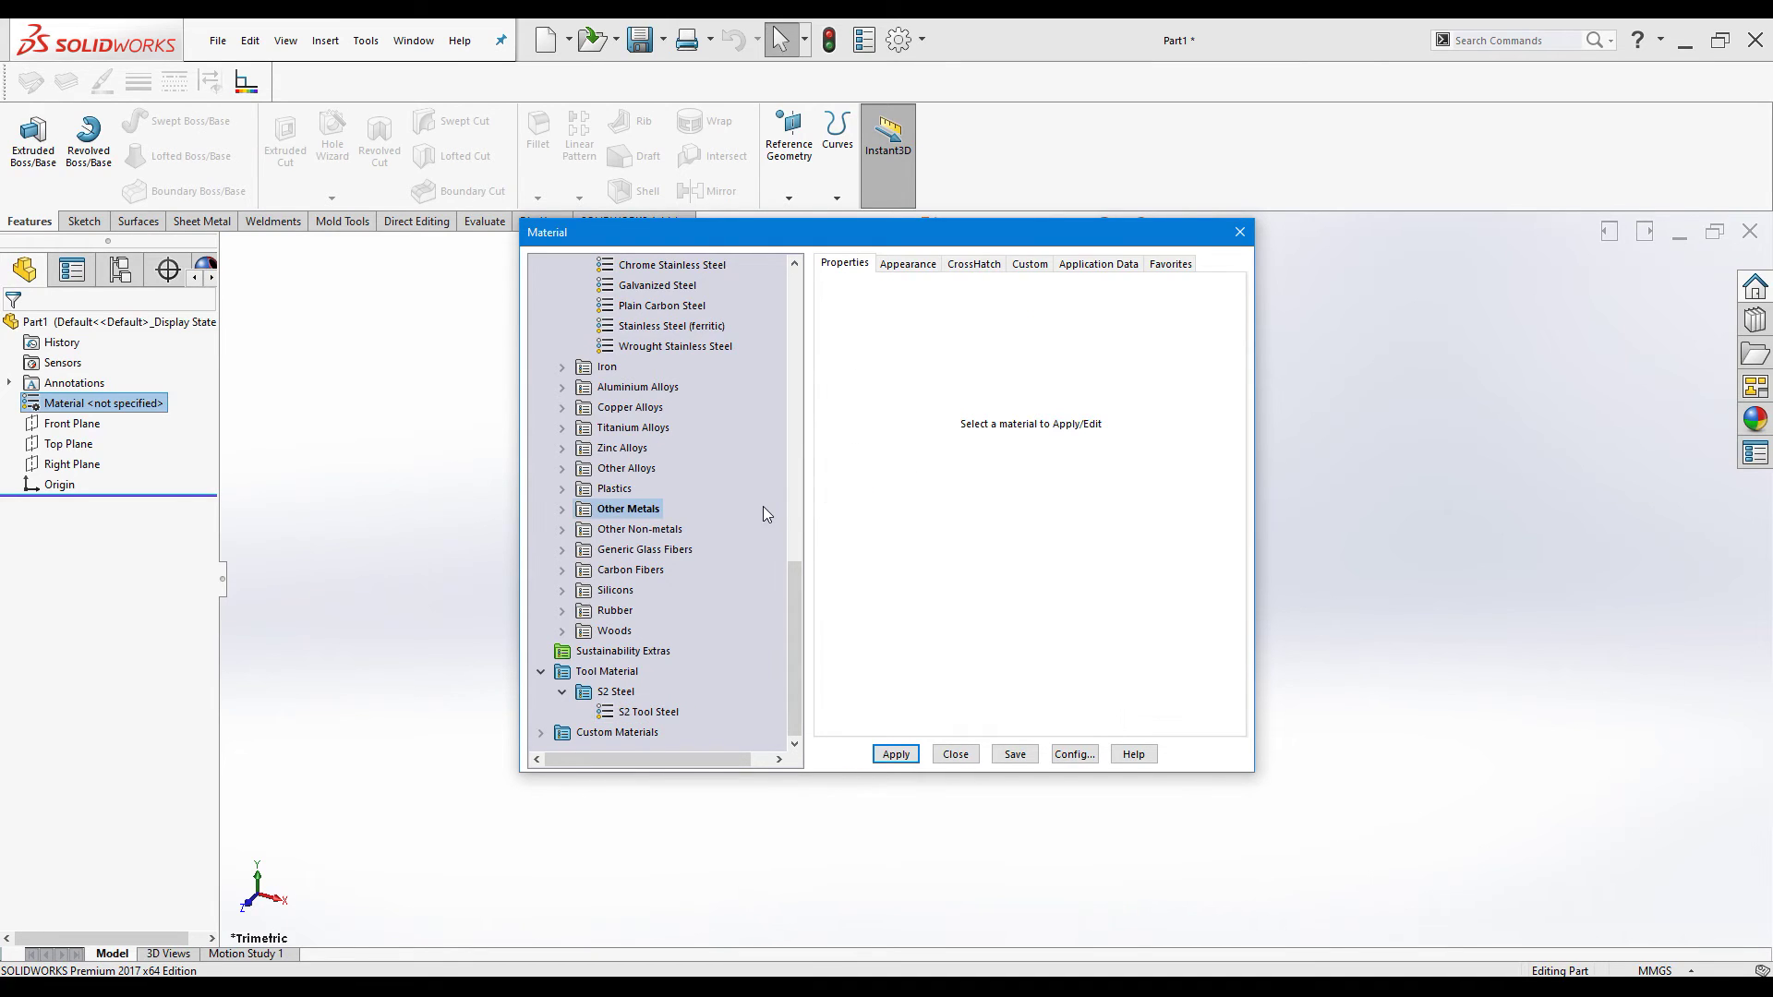
pyautogui.click(649, 712)
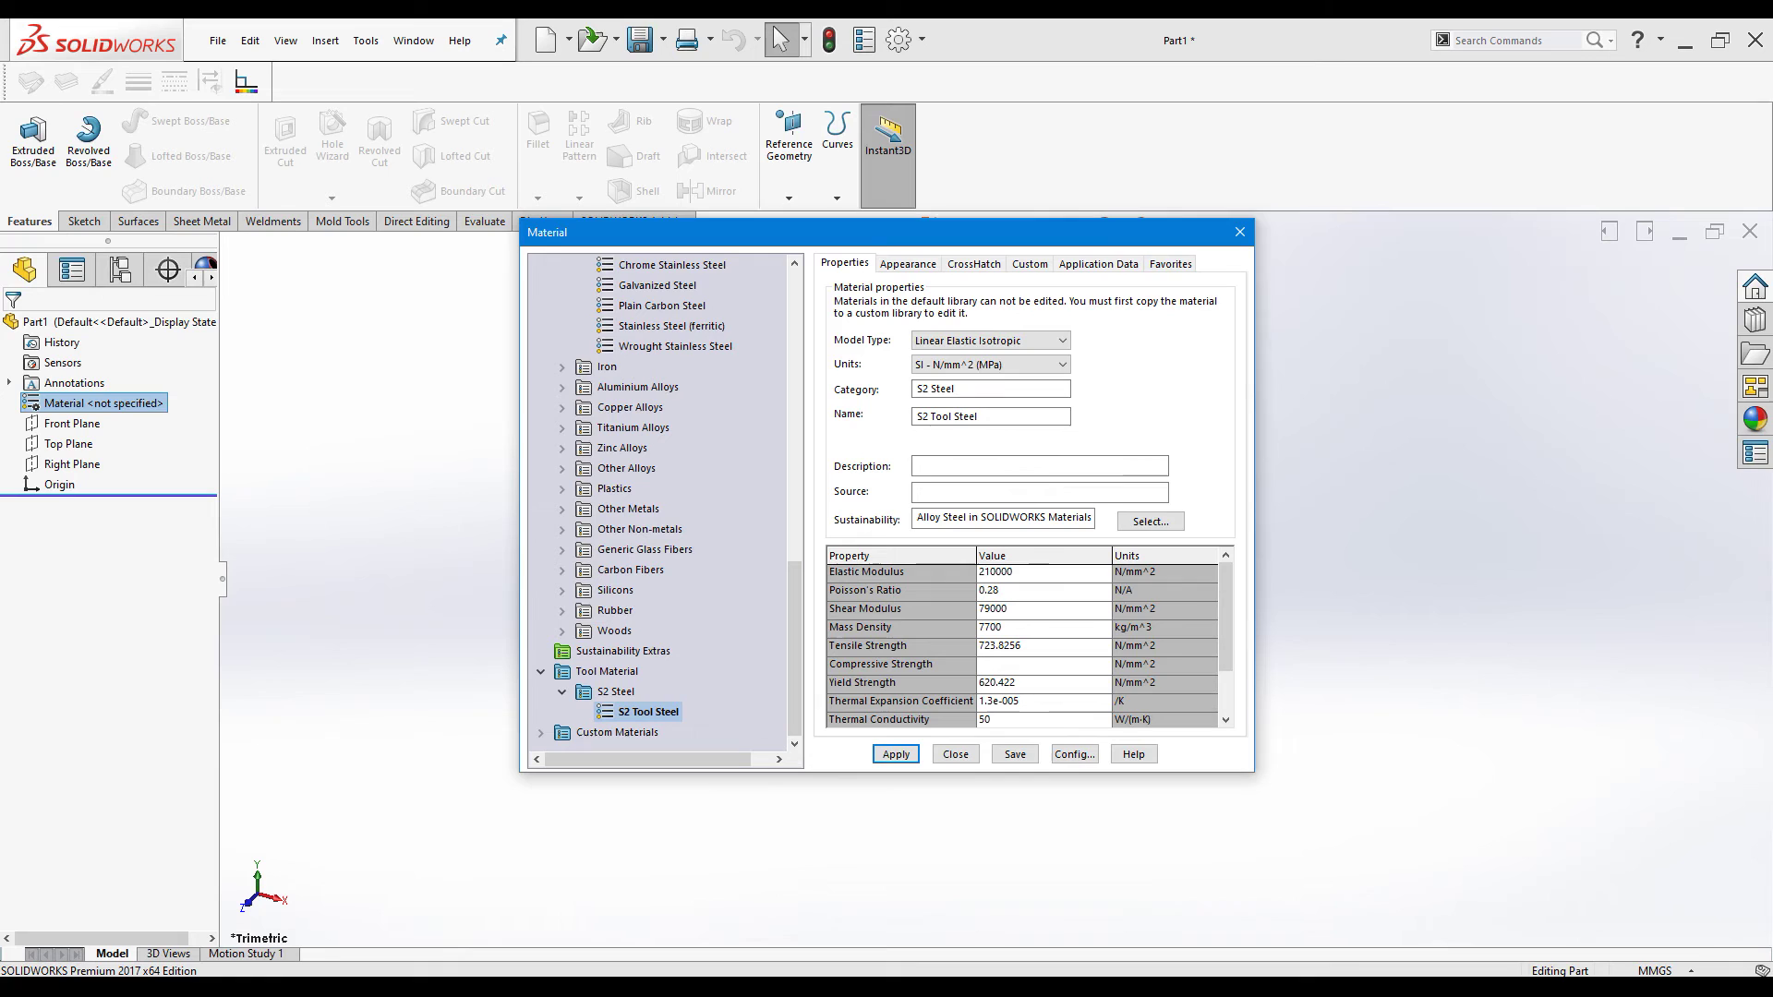
# - Consult the S2 Tool Steel.JPG sheet in Photos and set the mass density of S2 Tool Steel to 7830 kg/m^3 in SOLIDWORKS
pyautogui.hotkey('alt', 'Tab')
pyautogui.moveTo(752, 236); pyautogui.dragTo(404, 300)
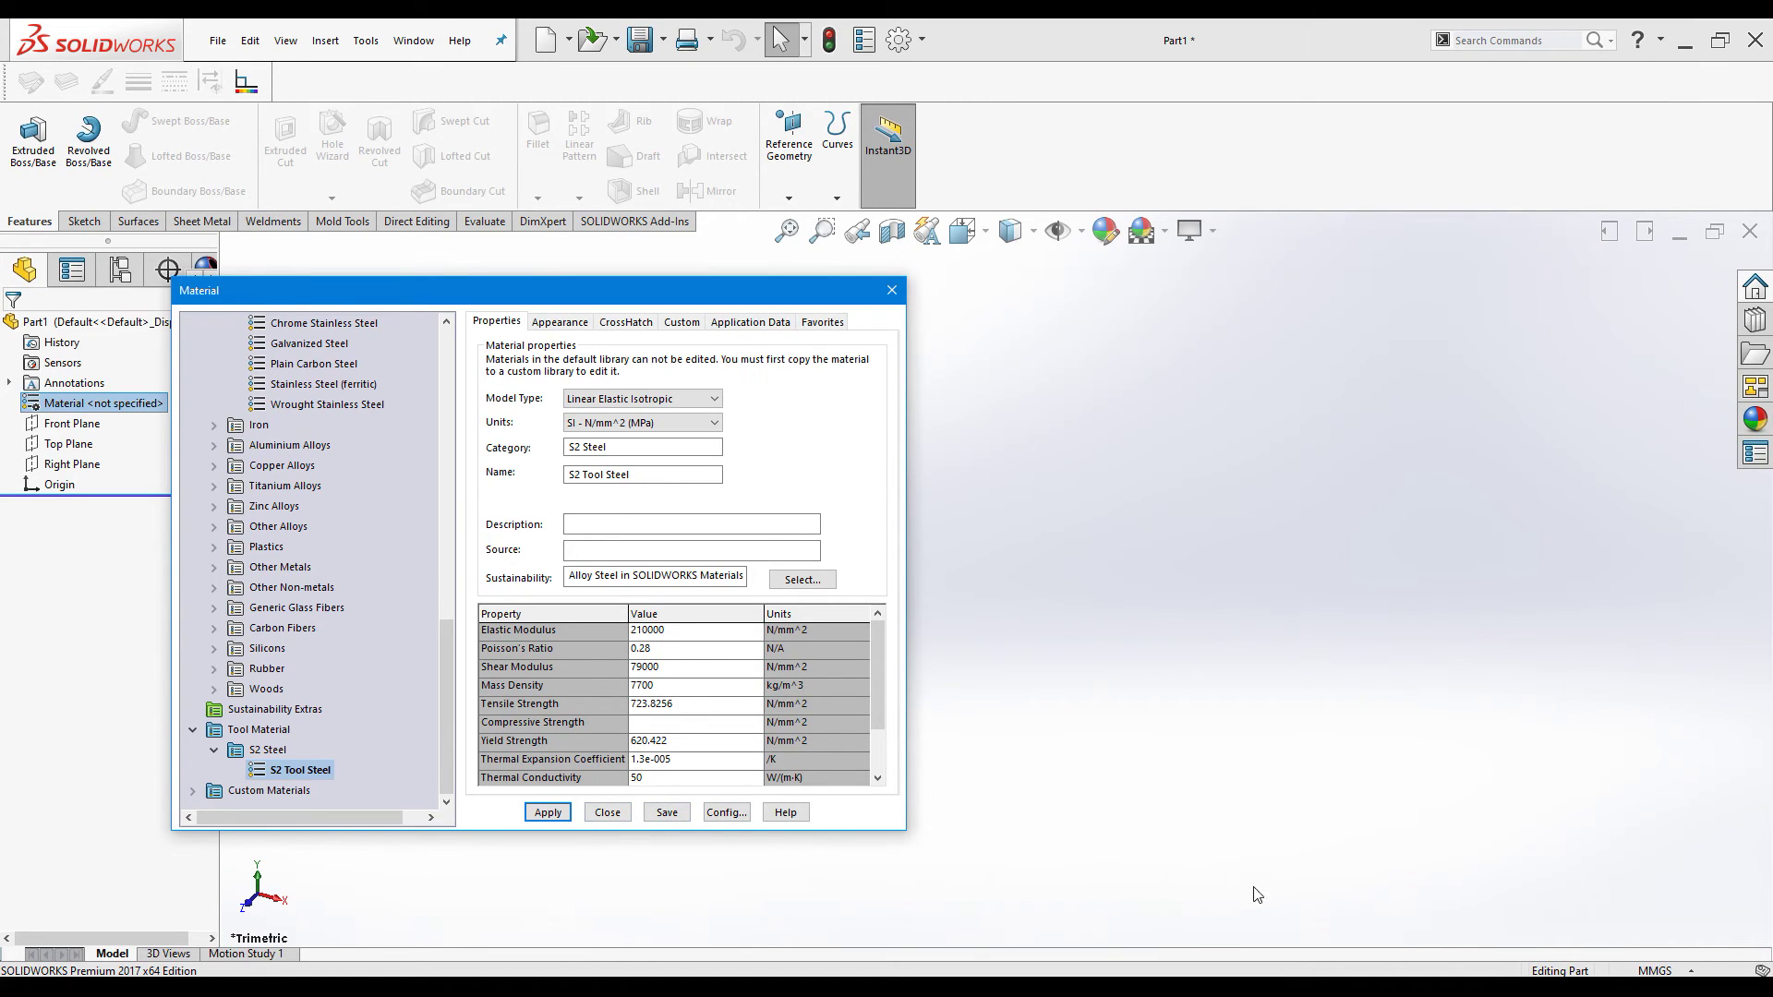
pyautogui.click(1240, 988)
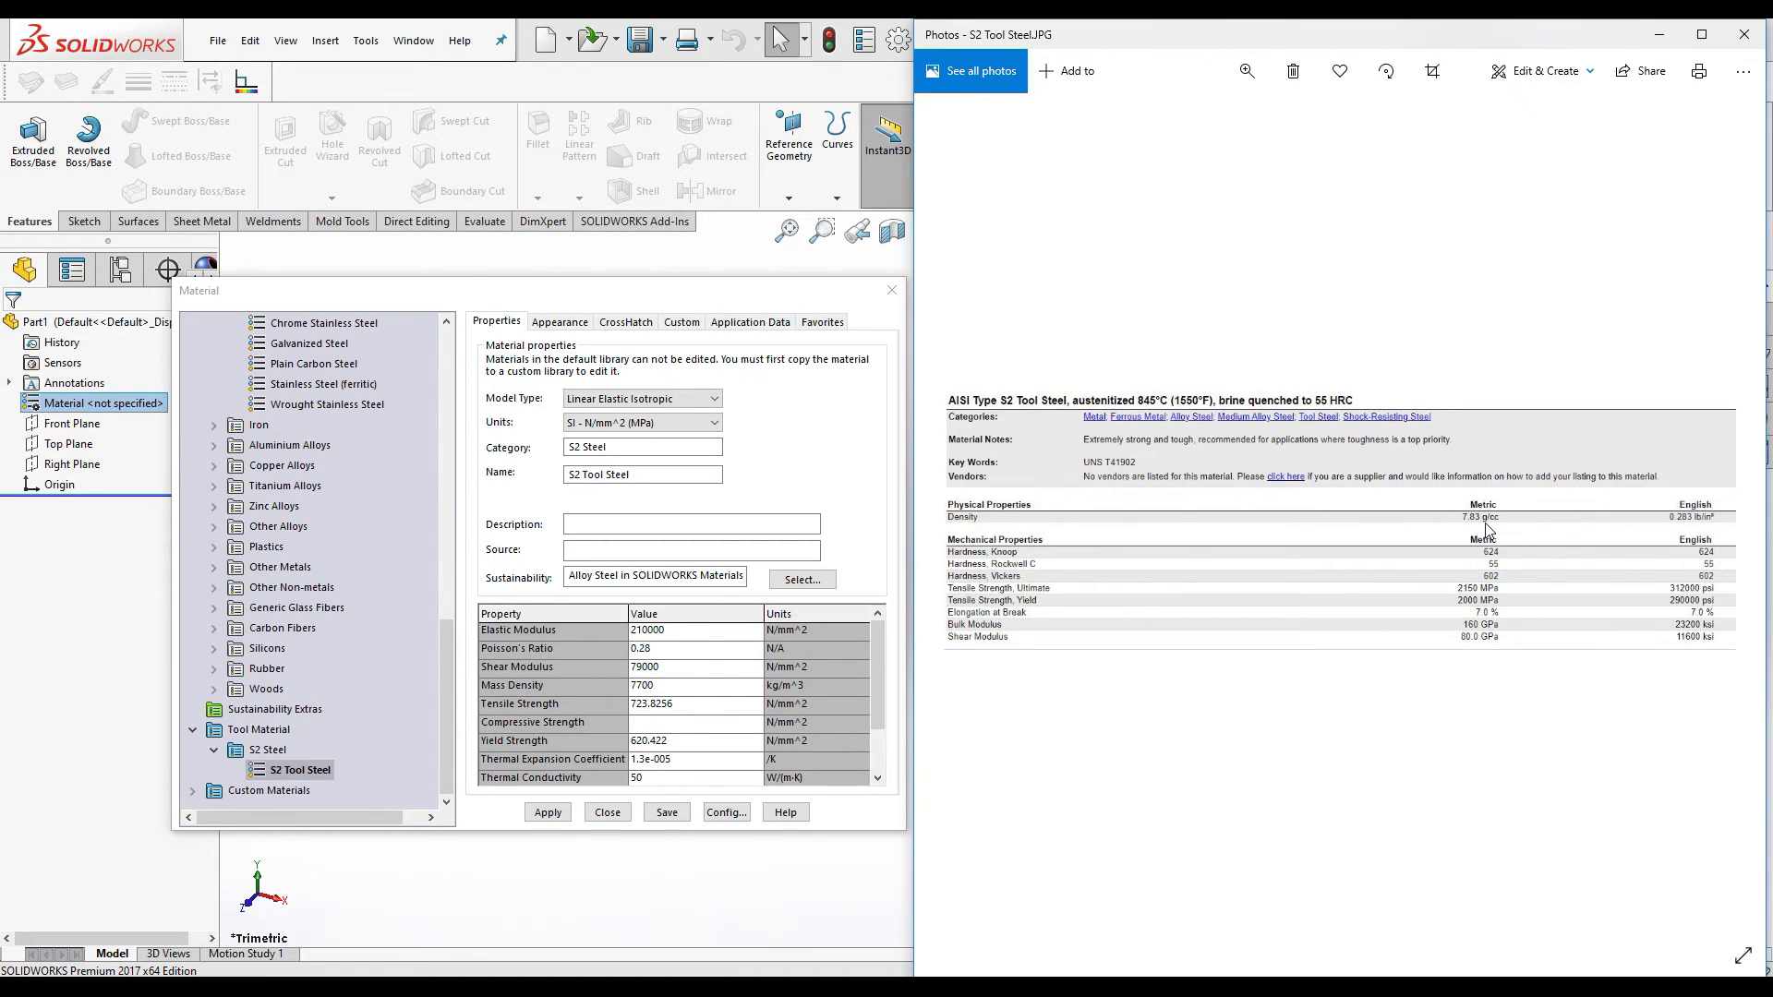
pyautogui.click(1664, 38)
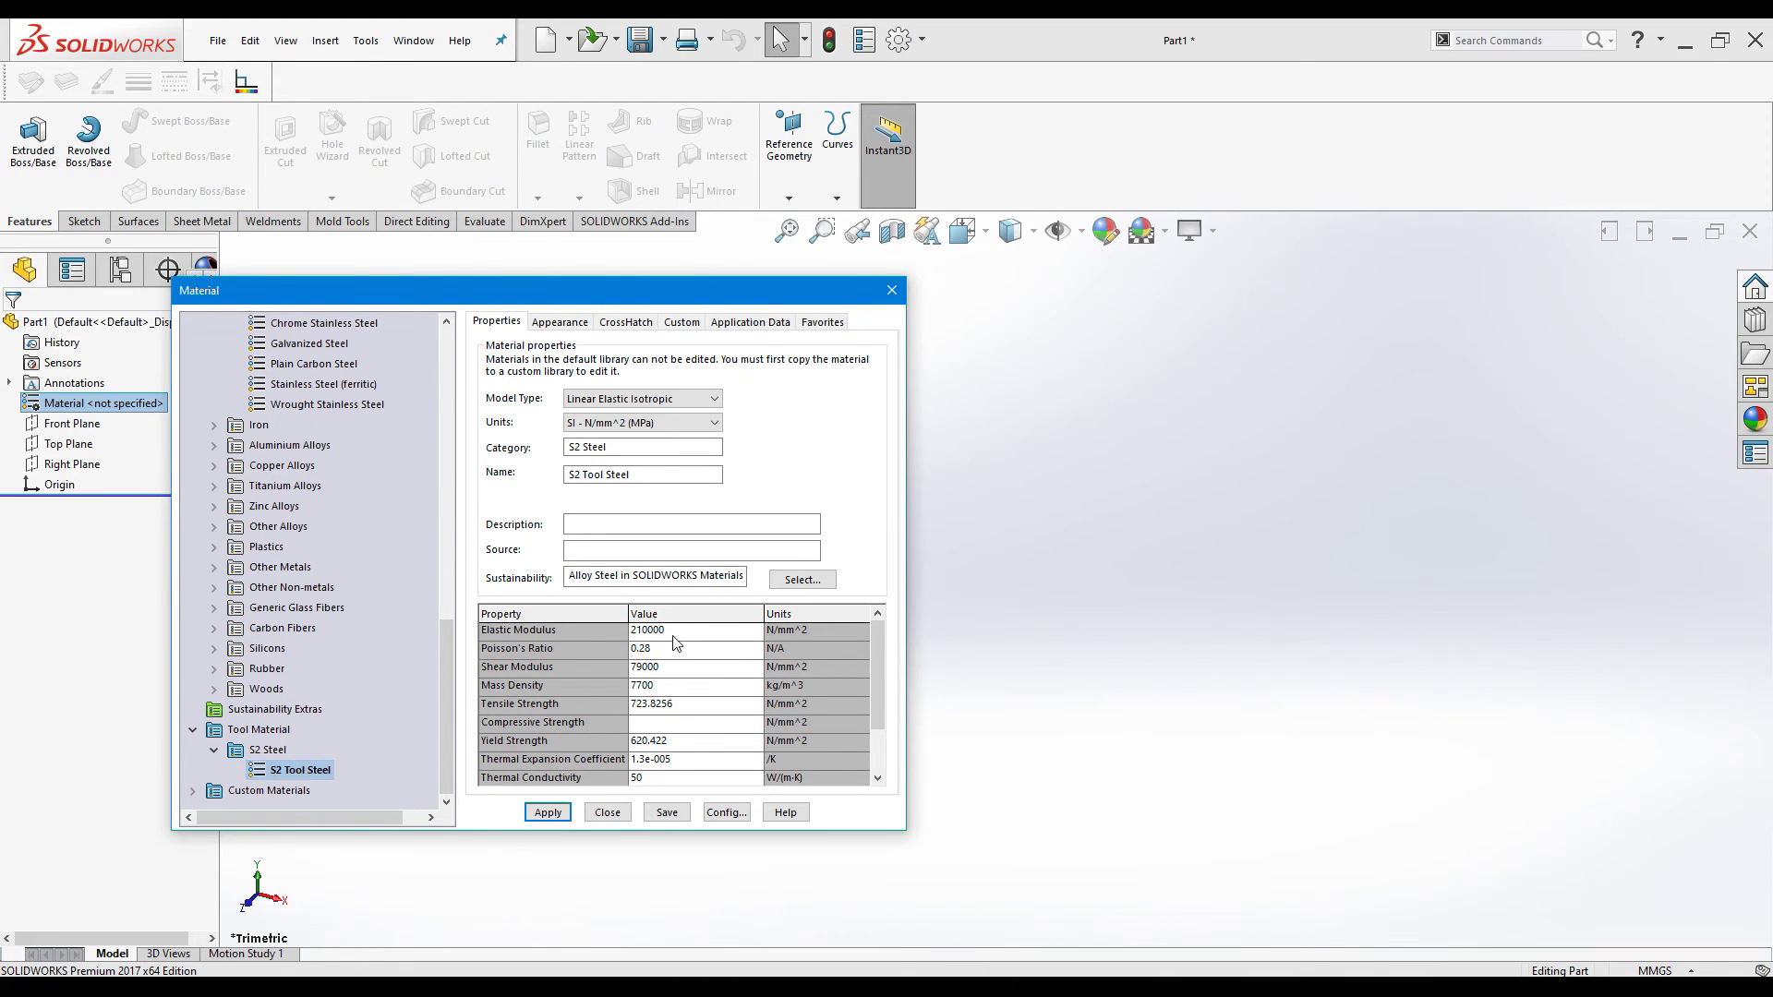
pyautogui.click(670, 687)
pyautogui.press('BackSpace')
pyautogui.press('BackSpace')
pyautogui.press('BackSpace')
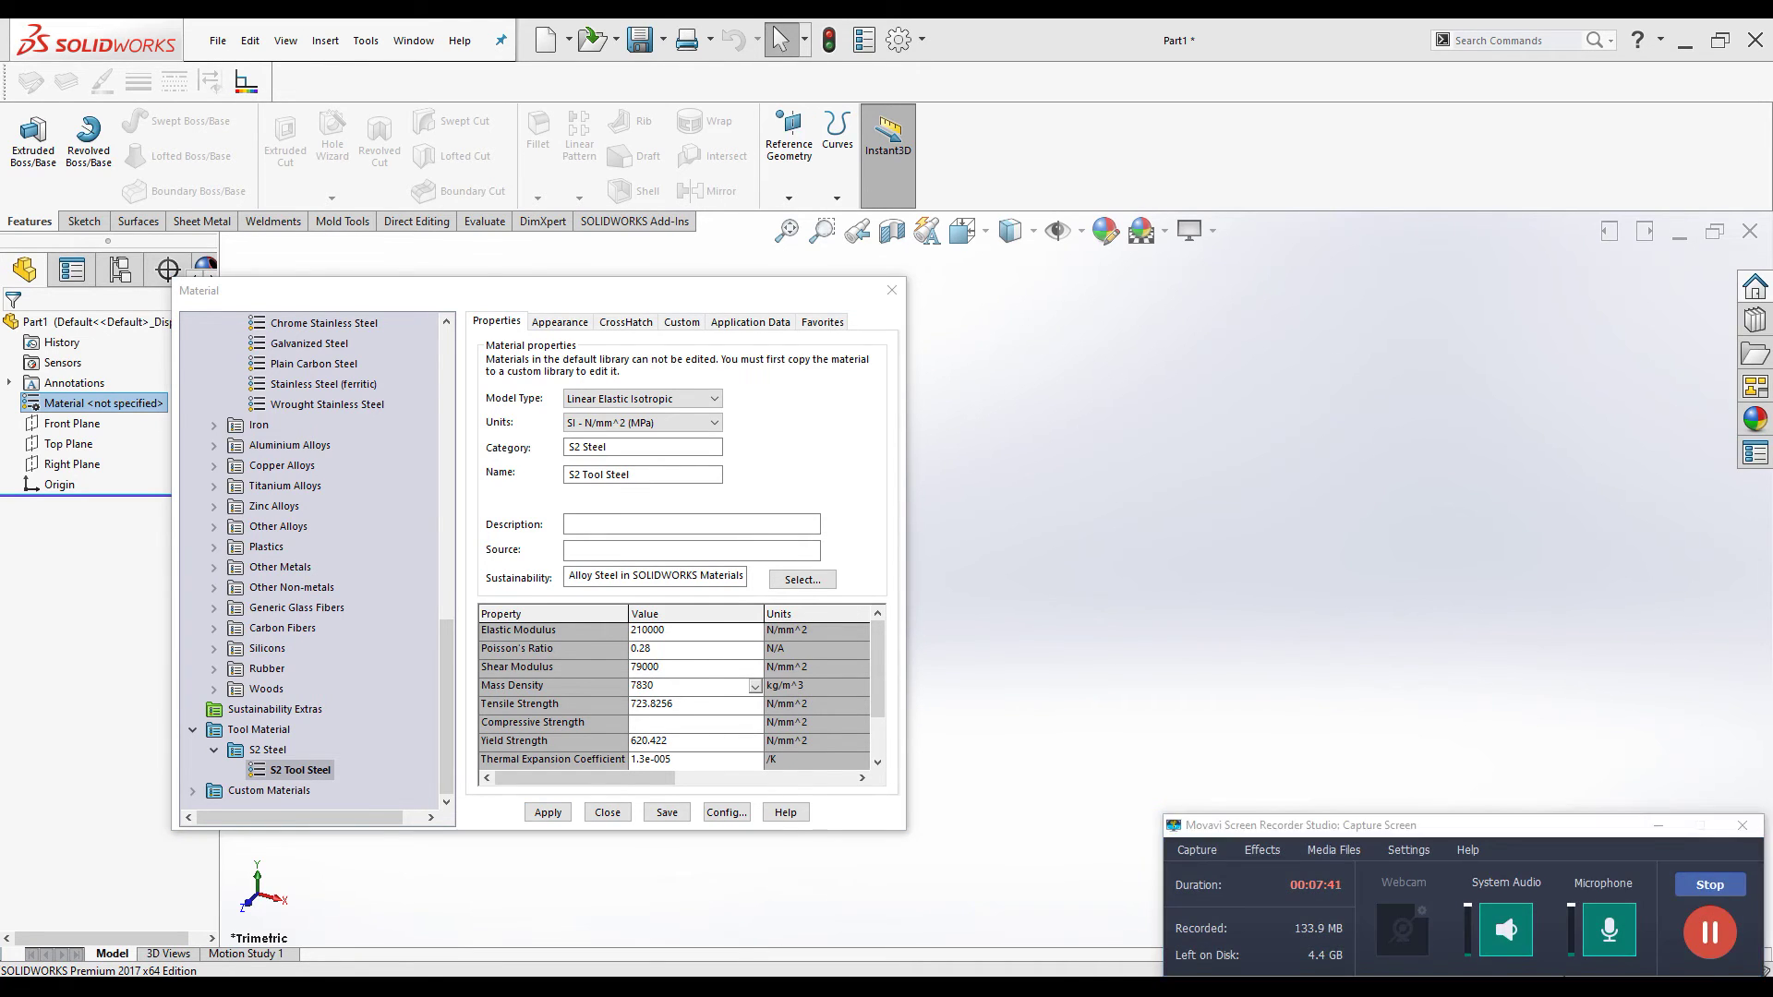
# - Check the ultimate tensile strength on the Photos sheet and set the material's tensile strength to 2150 N/mm^2 in SOLIDWORKS
pyautogui.hotkey('alt', 'Tab')
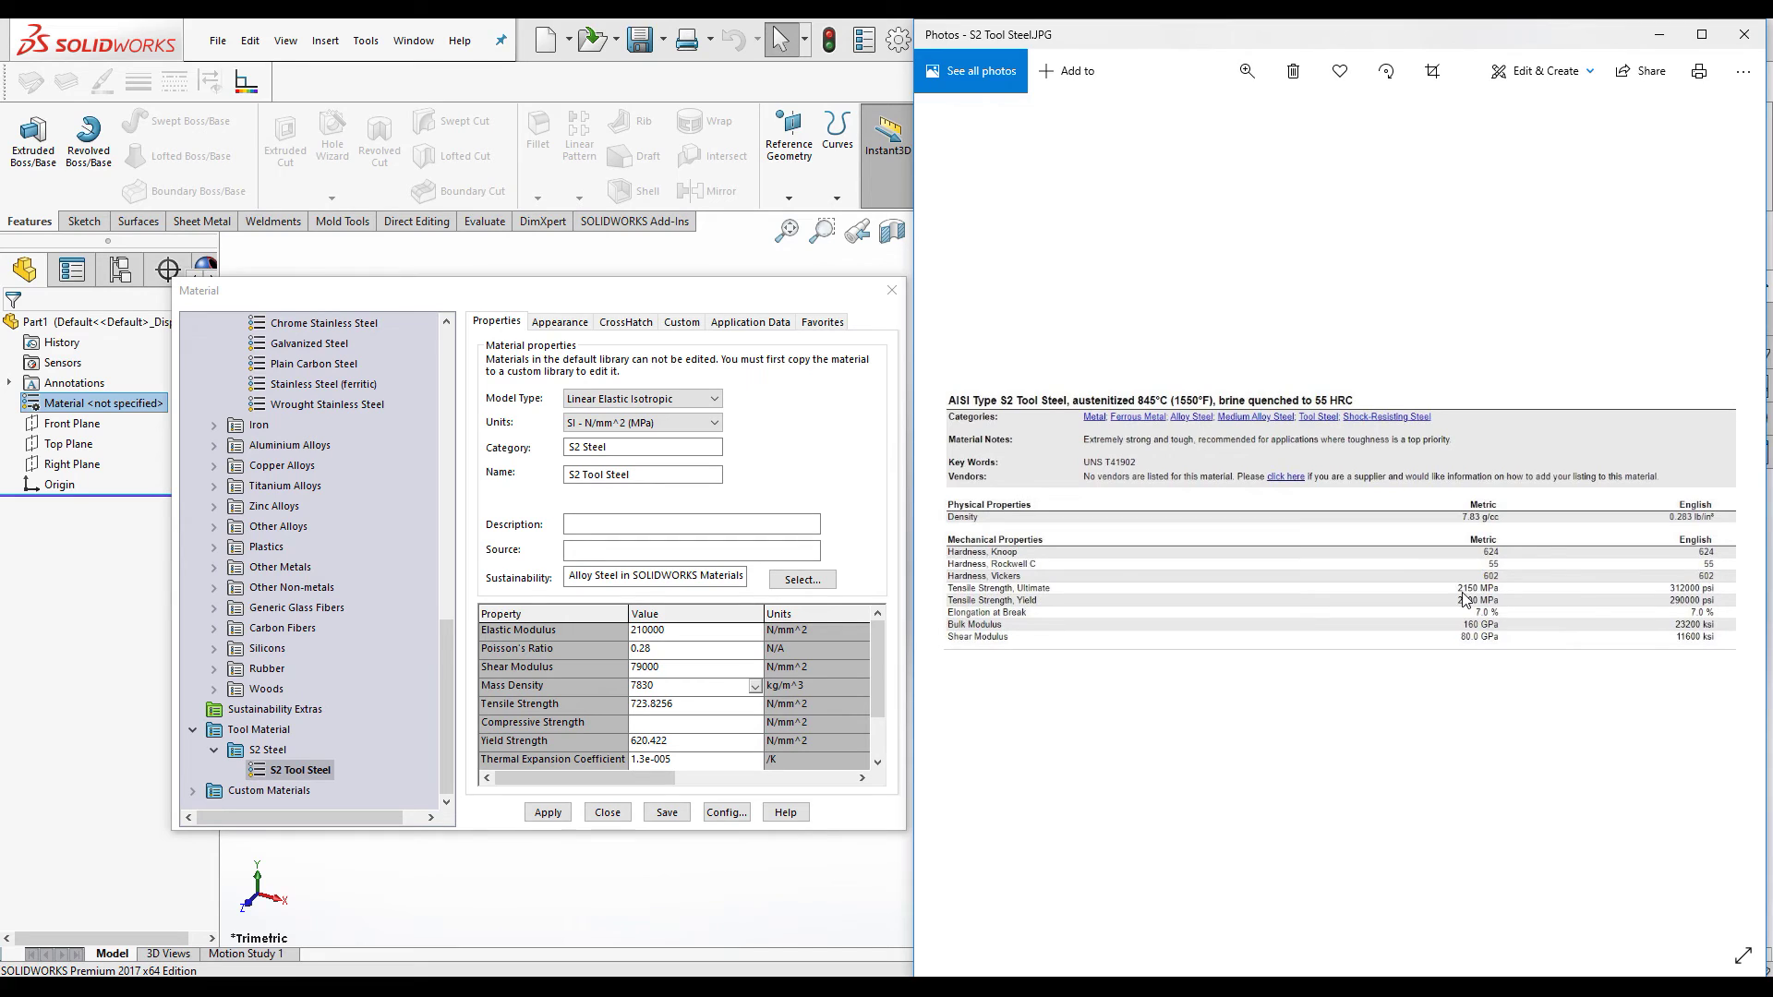
pyautogui.click(1660, 44)
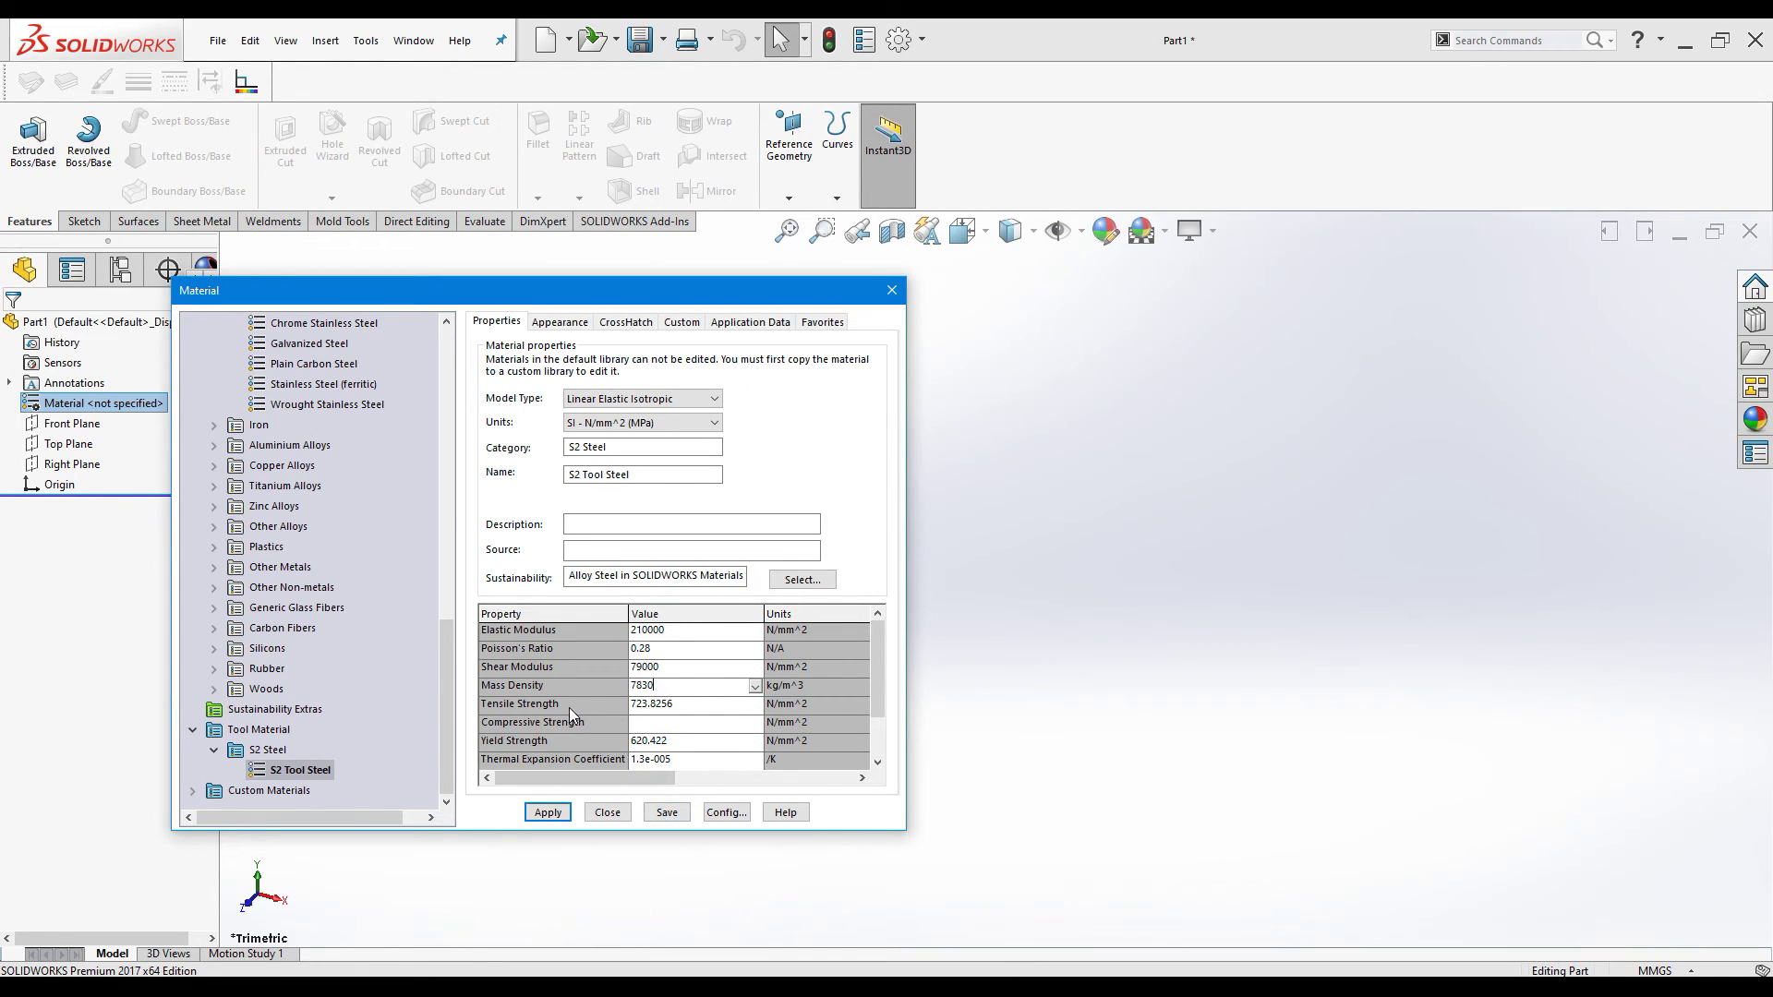
pyautogui.click(685, 709)
pyautogui.hotkey('alt', 'Tab')
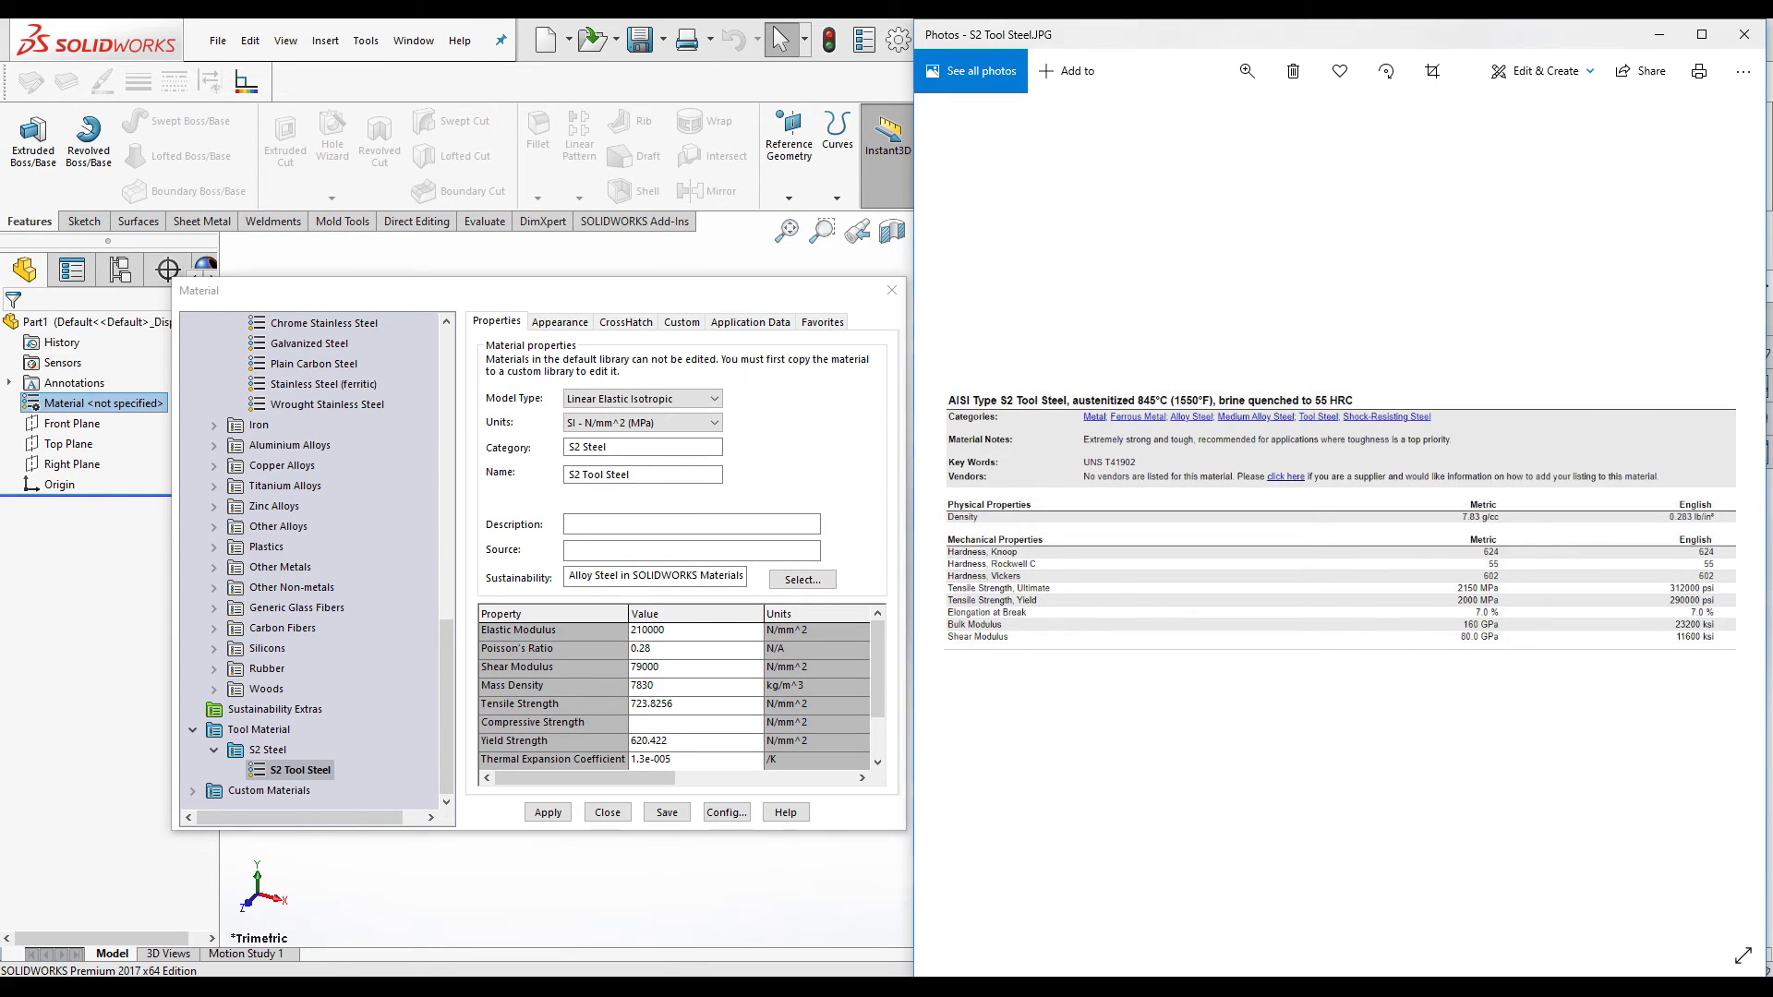
pyautogui.hotkey('alt', 'Tab')
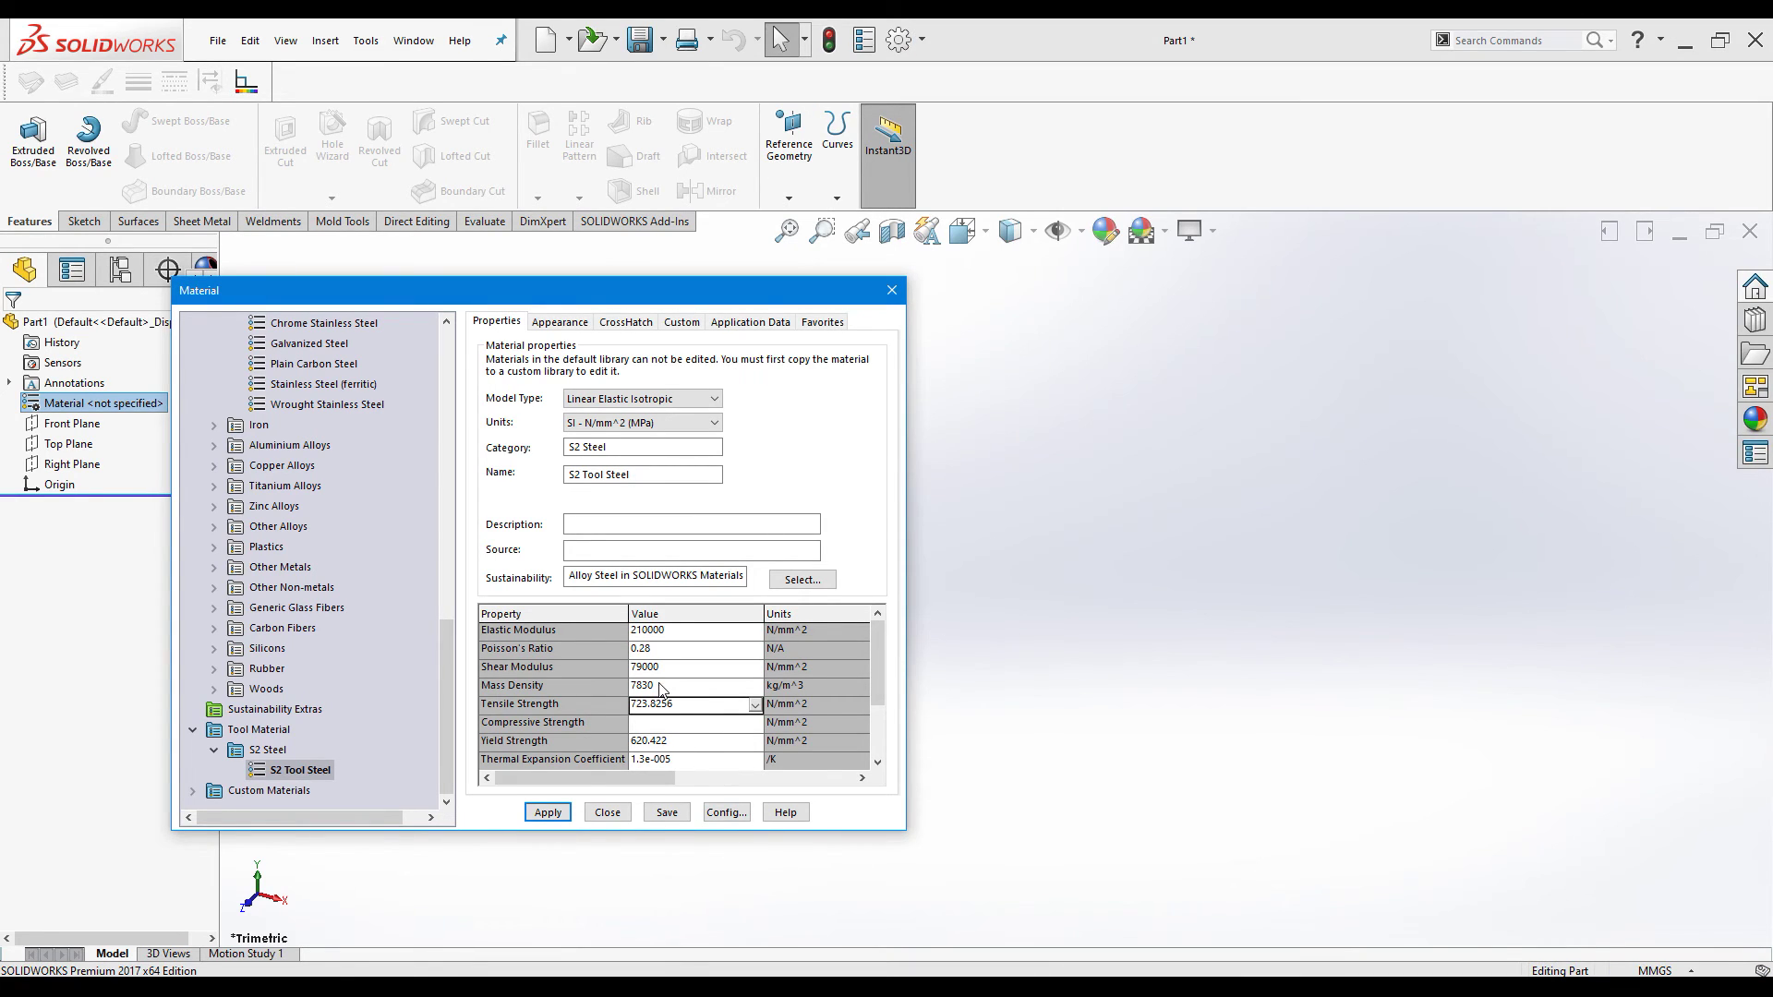
pyautogui.write('1')
pyautogui.write('150')
pyautogui.click(711, 725)
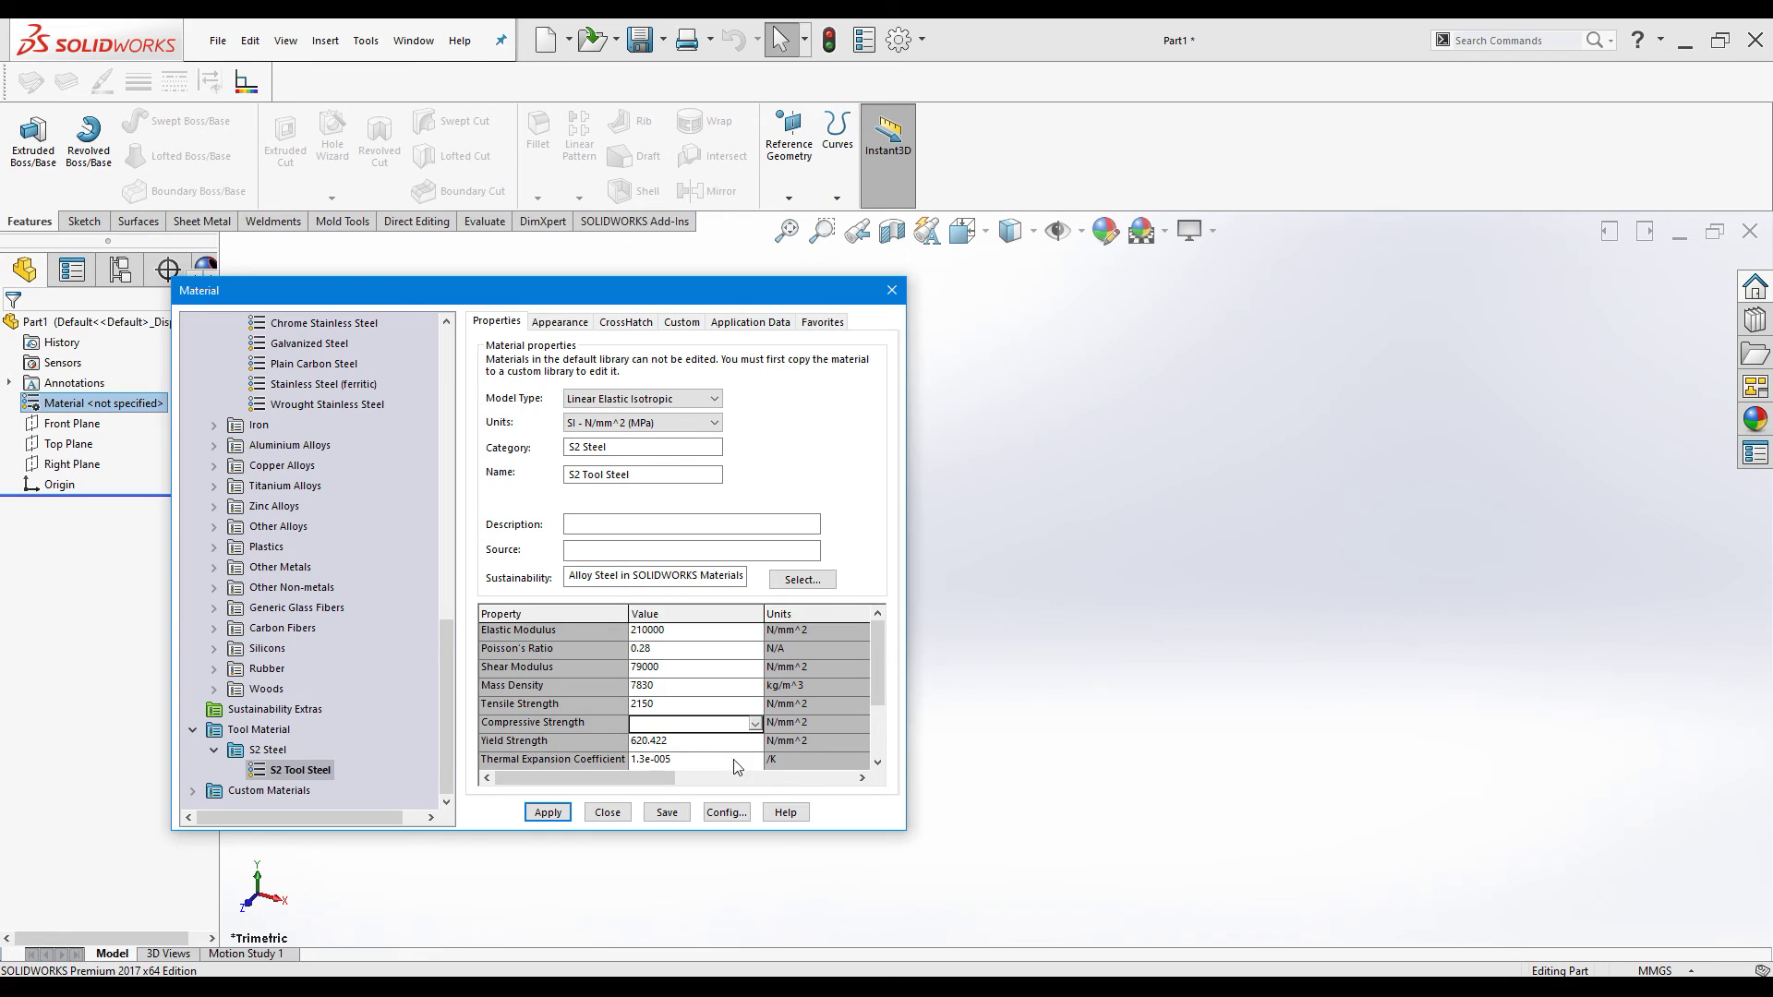
# - Set the yield strength to 2000 N/mm^2 from the Photos sheet, and save S2 Tool Steel and apply it to the part
pyautogui.click(1208, 986)
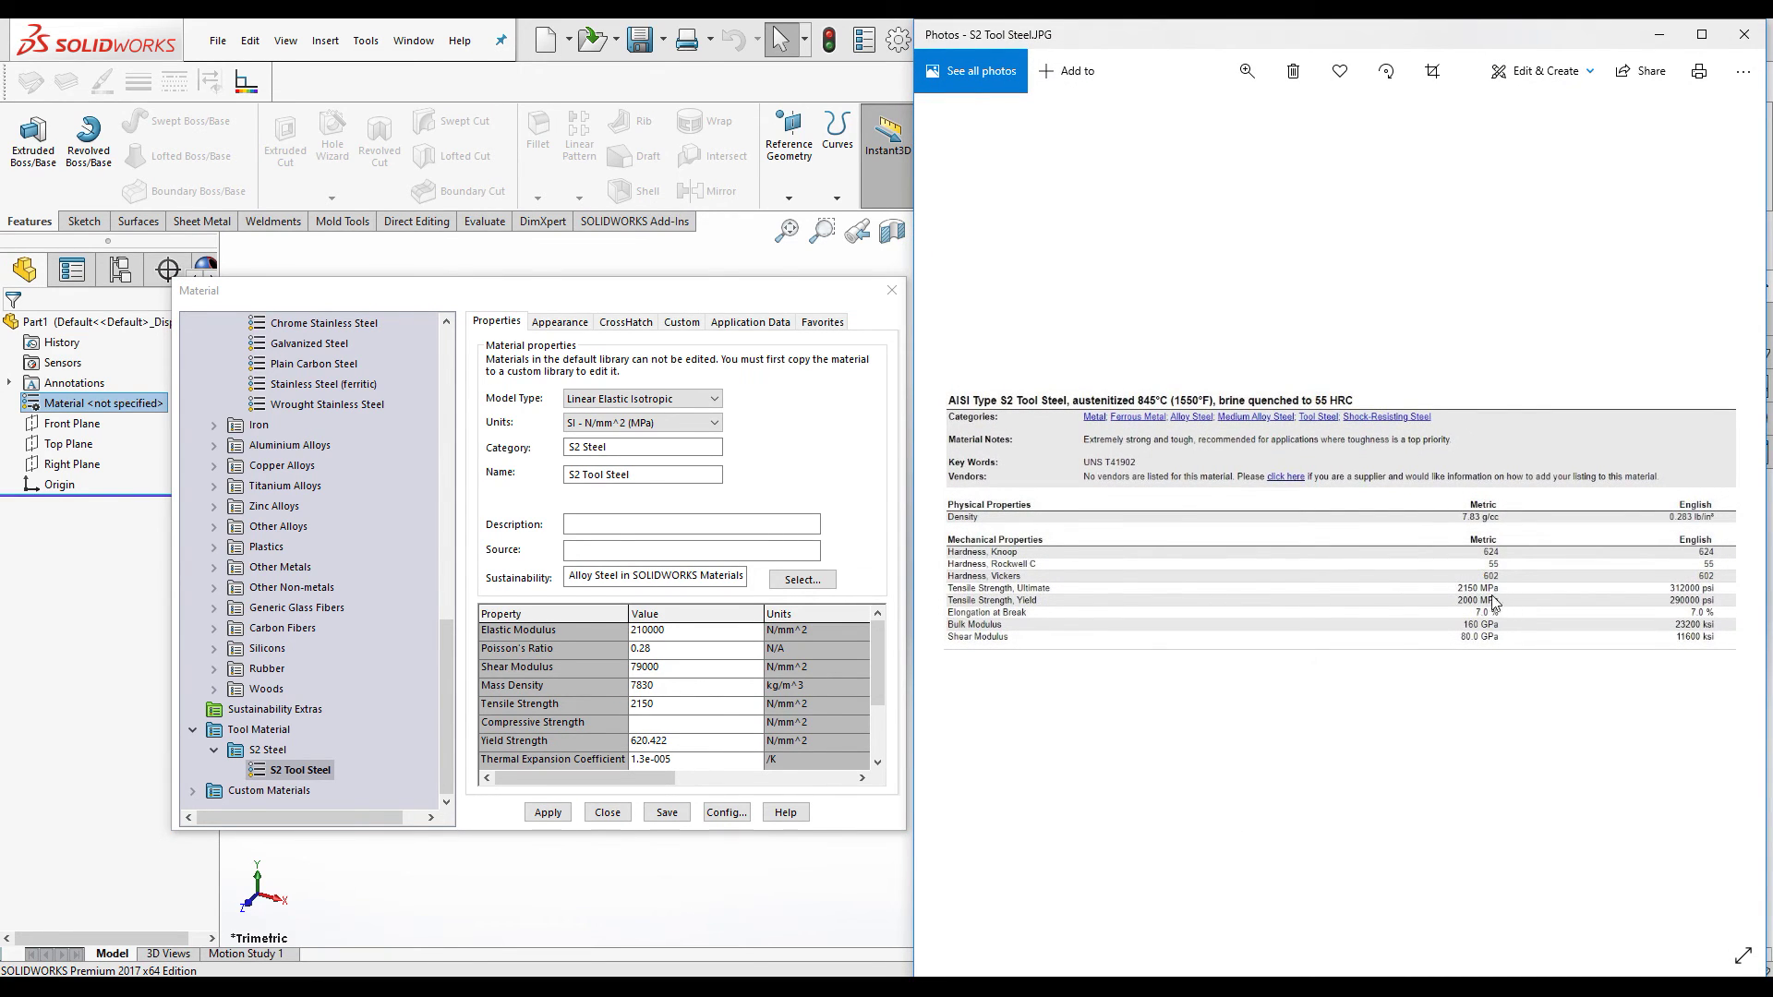
pyautogui.click(1659, 34)
pyautogui.click(574, 741)
pyautogui.write('2000')
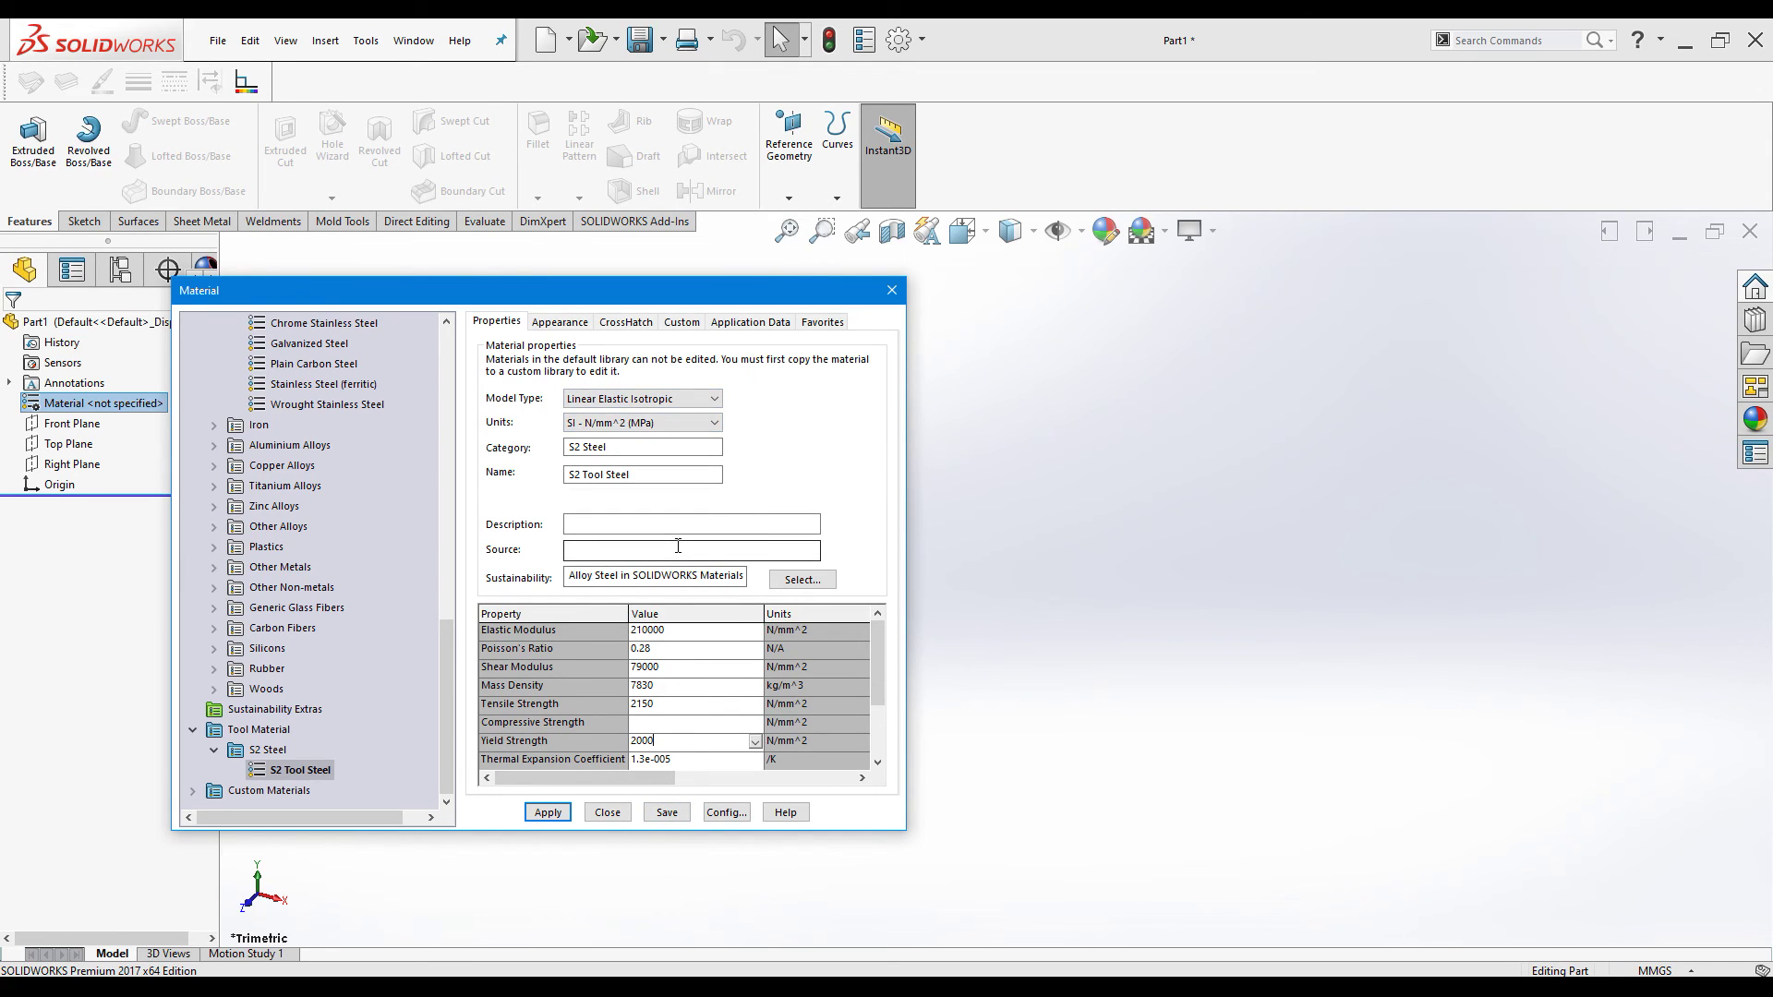
pyautogui.click(664, 813)
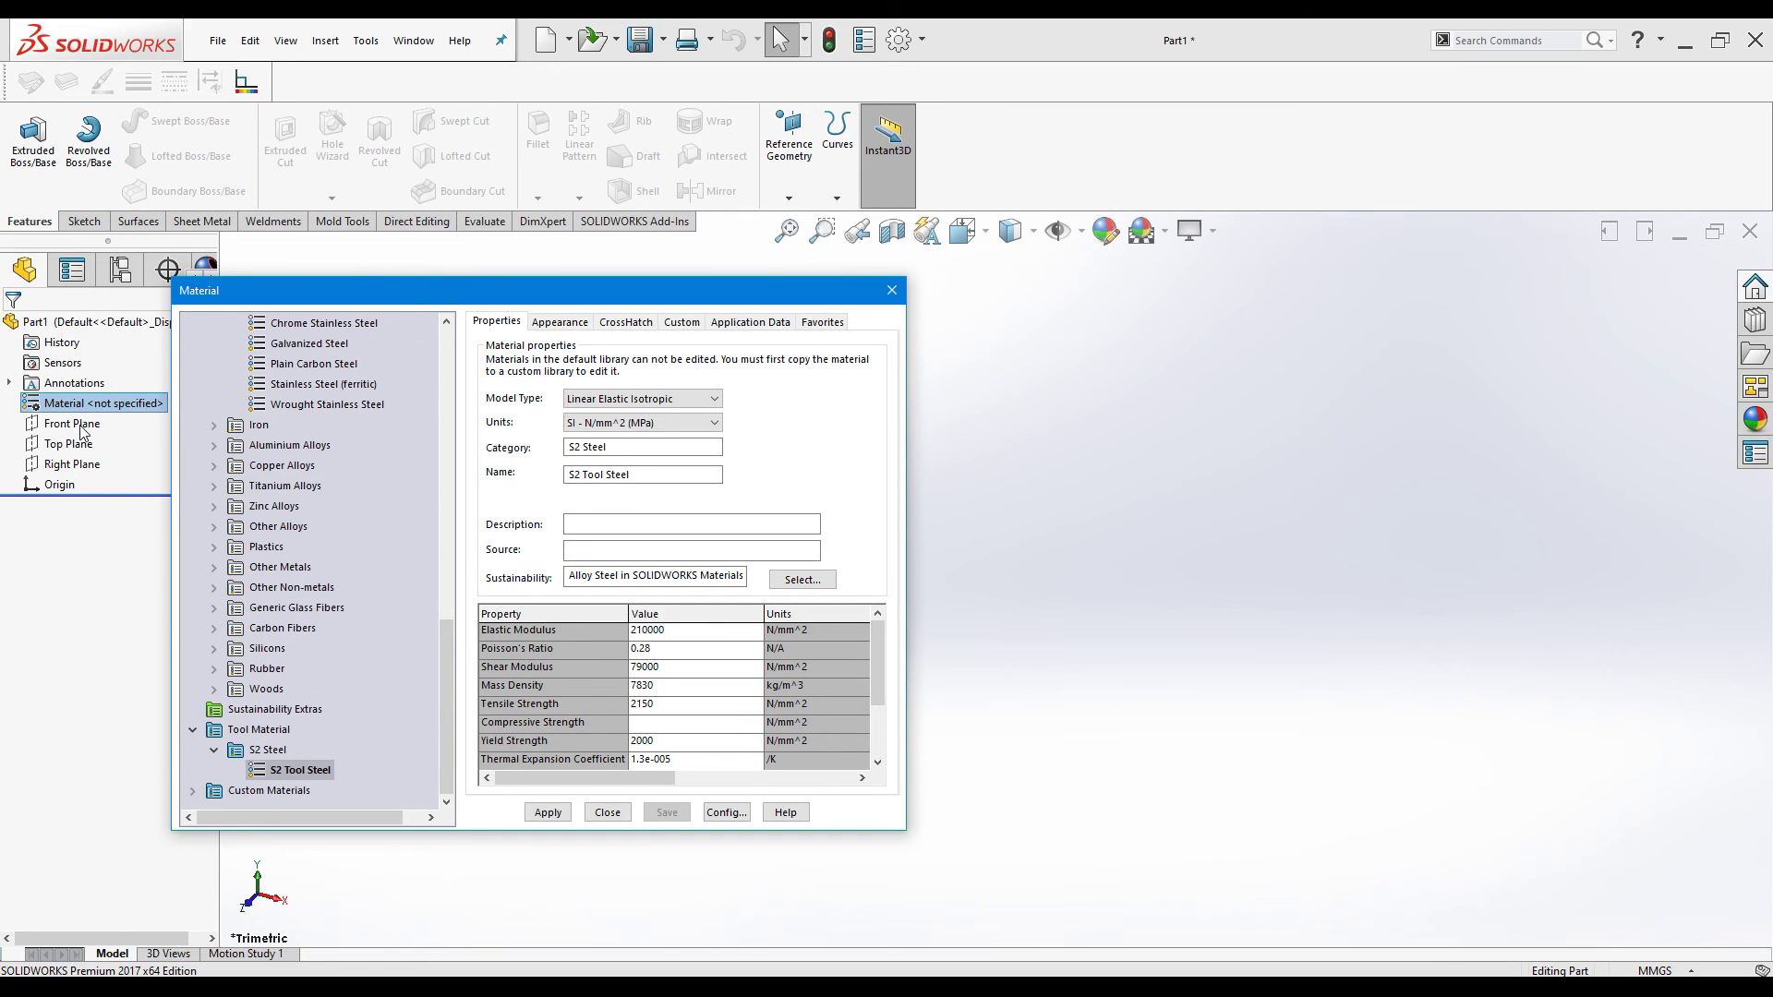
pyautogui.click(551, 814)
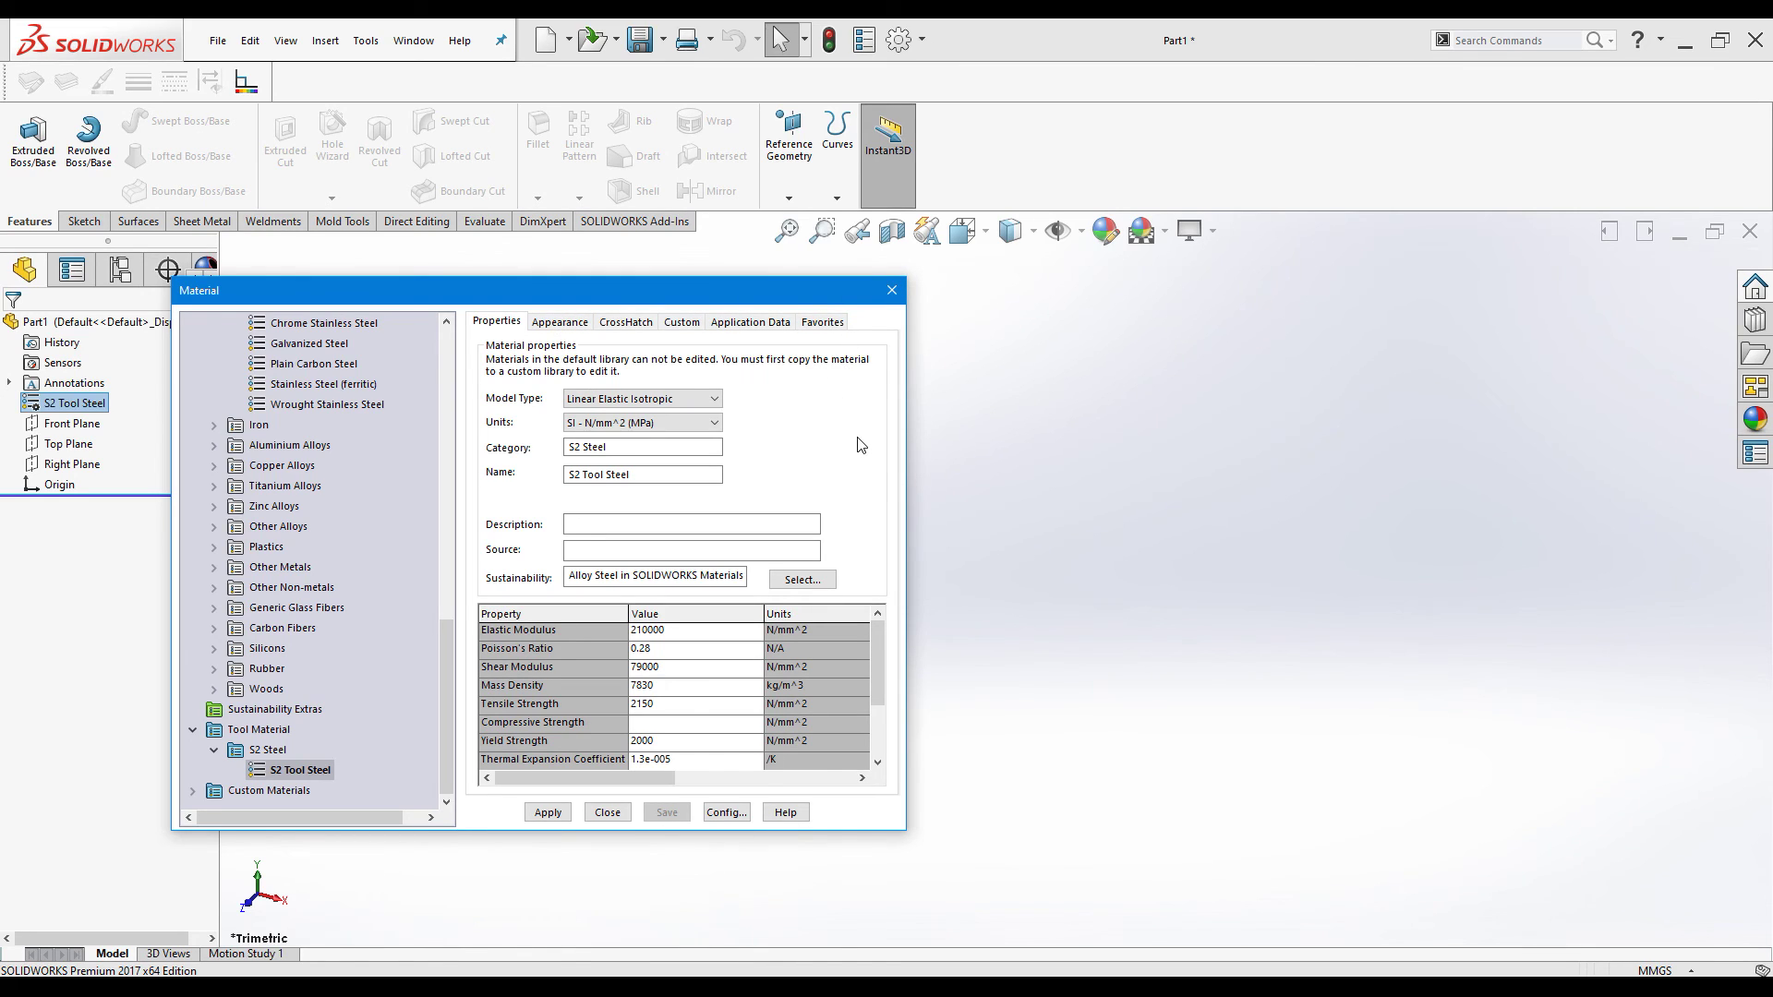
# - Review the appearance, crosshatch and custom property settings of S2 Tool Steel
pyautogui.click(559, 323)
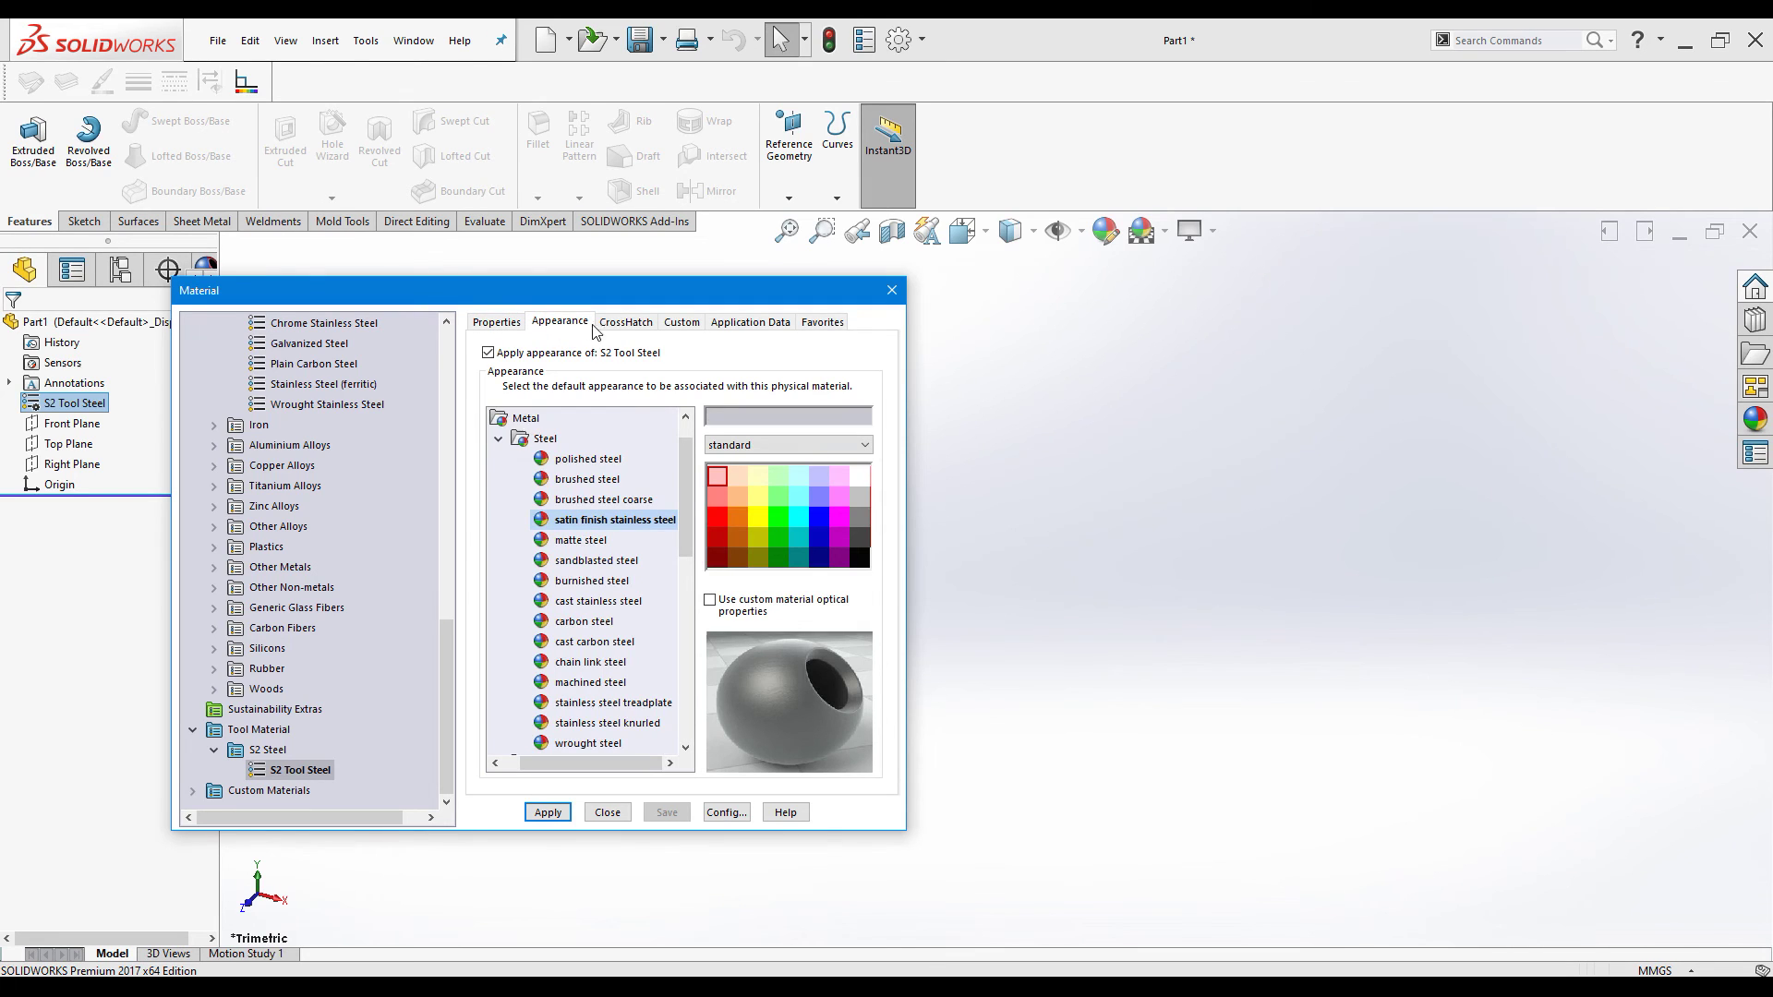
pyautogui.click(619, 325)
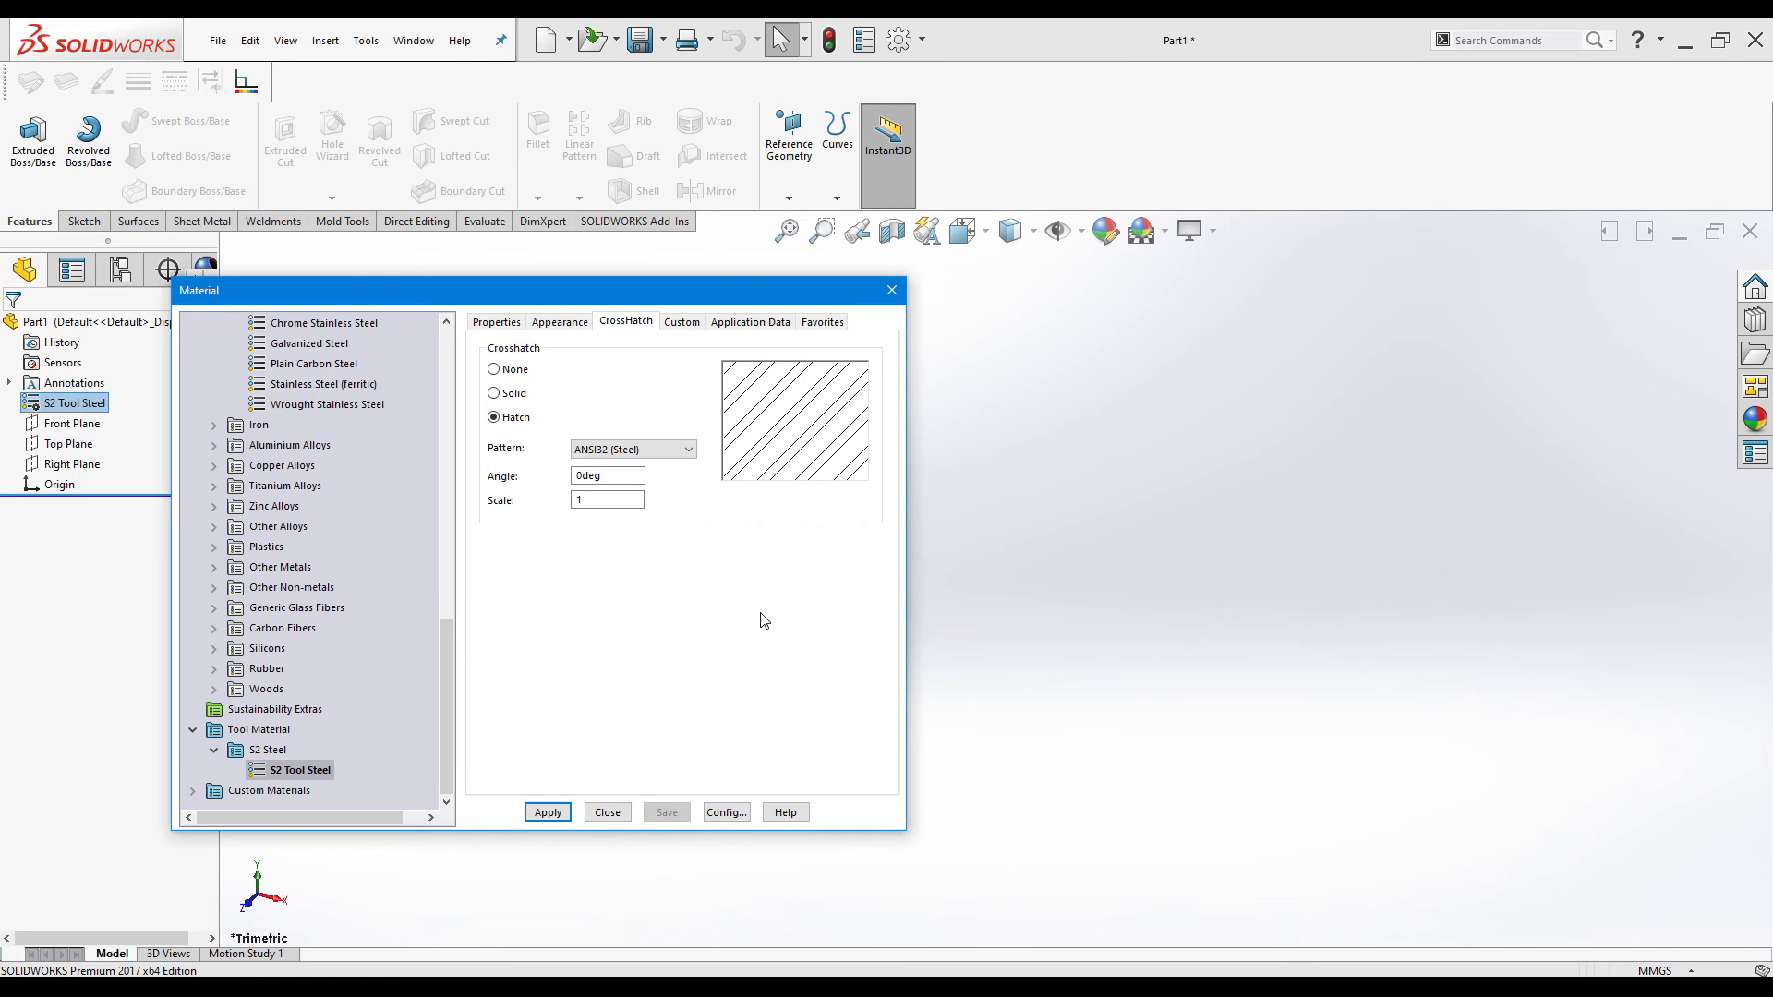
pyautogui.click(683, 323)
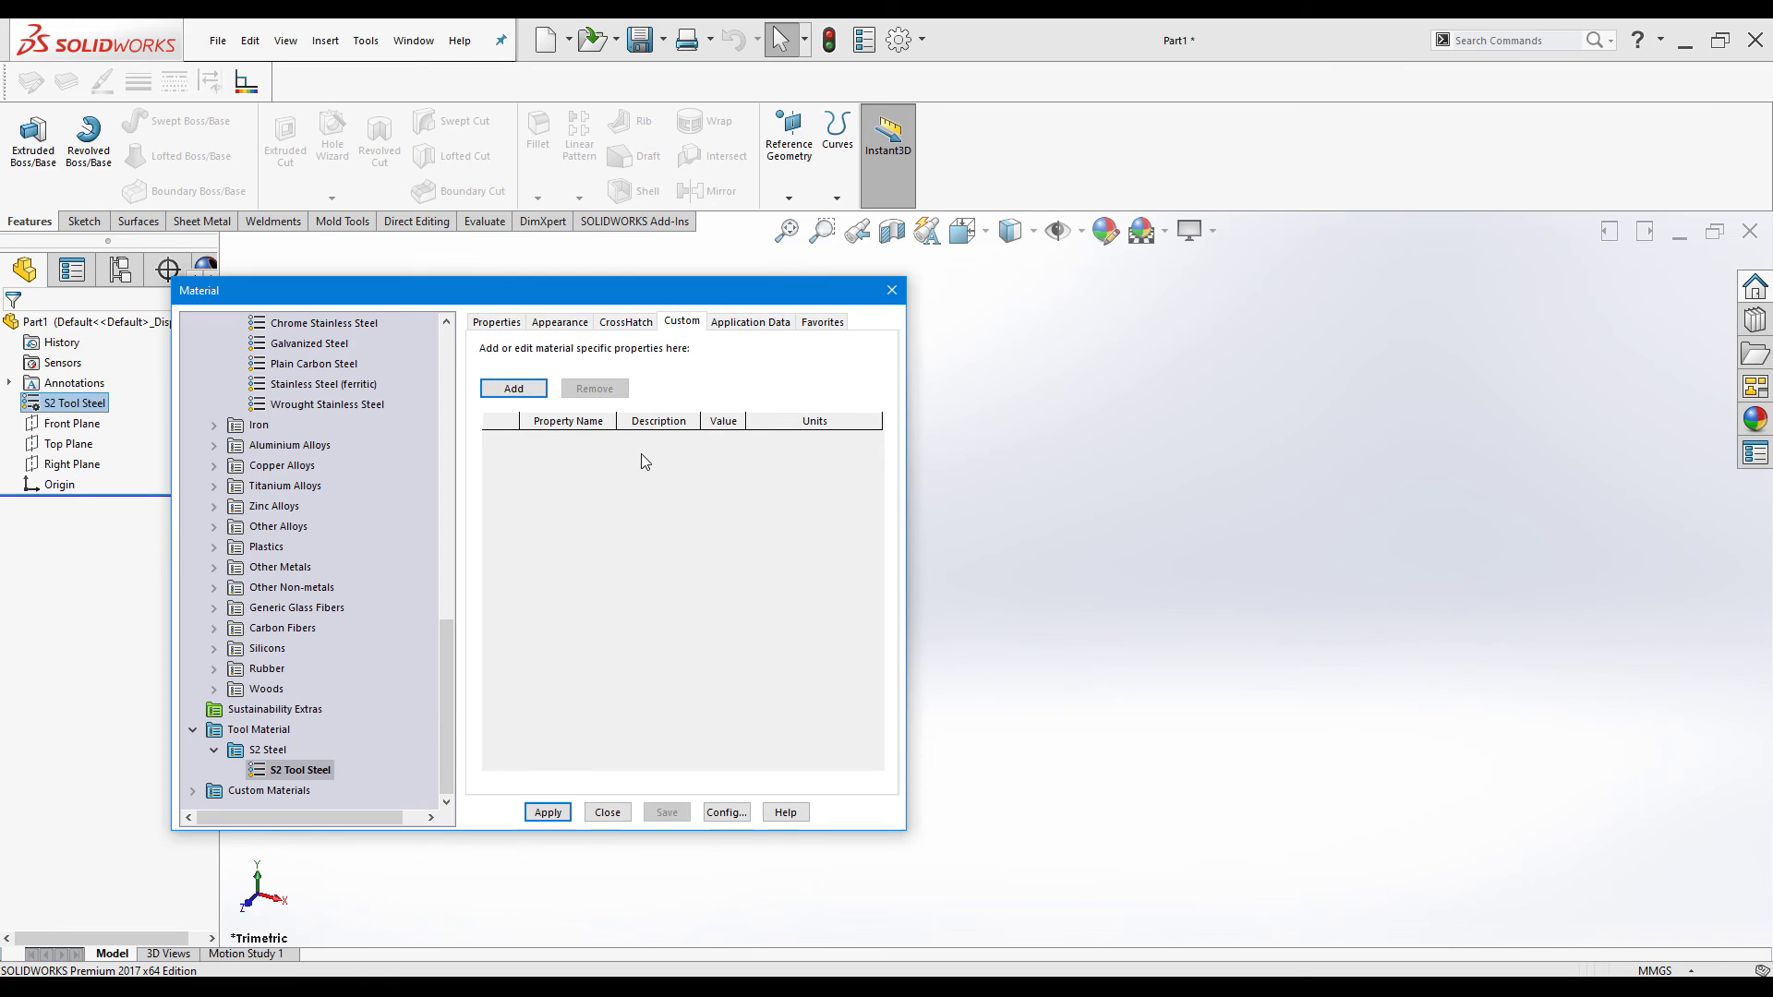
pyautogui.click(495, 322)
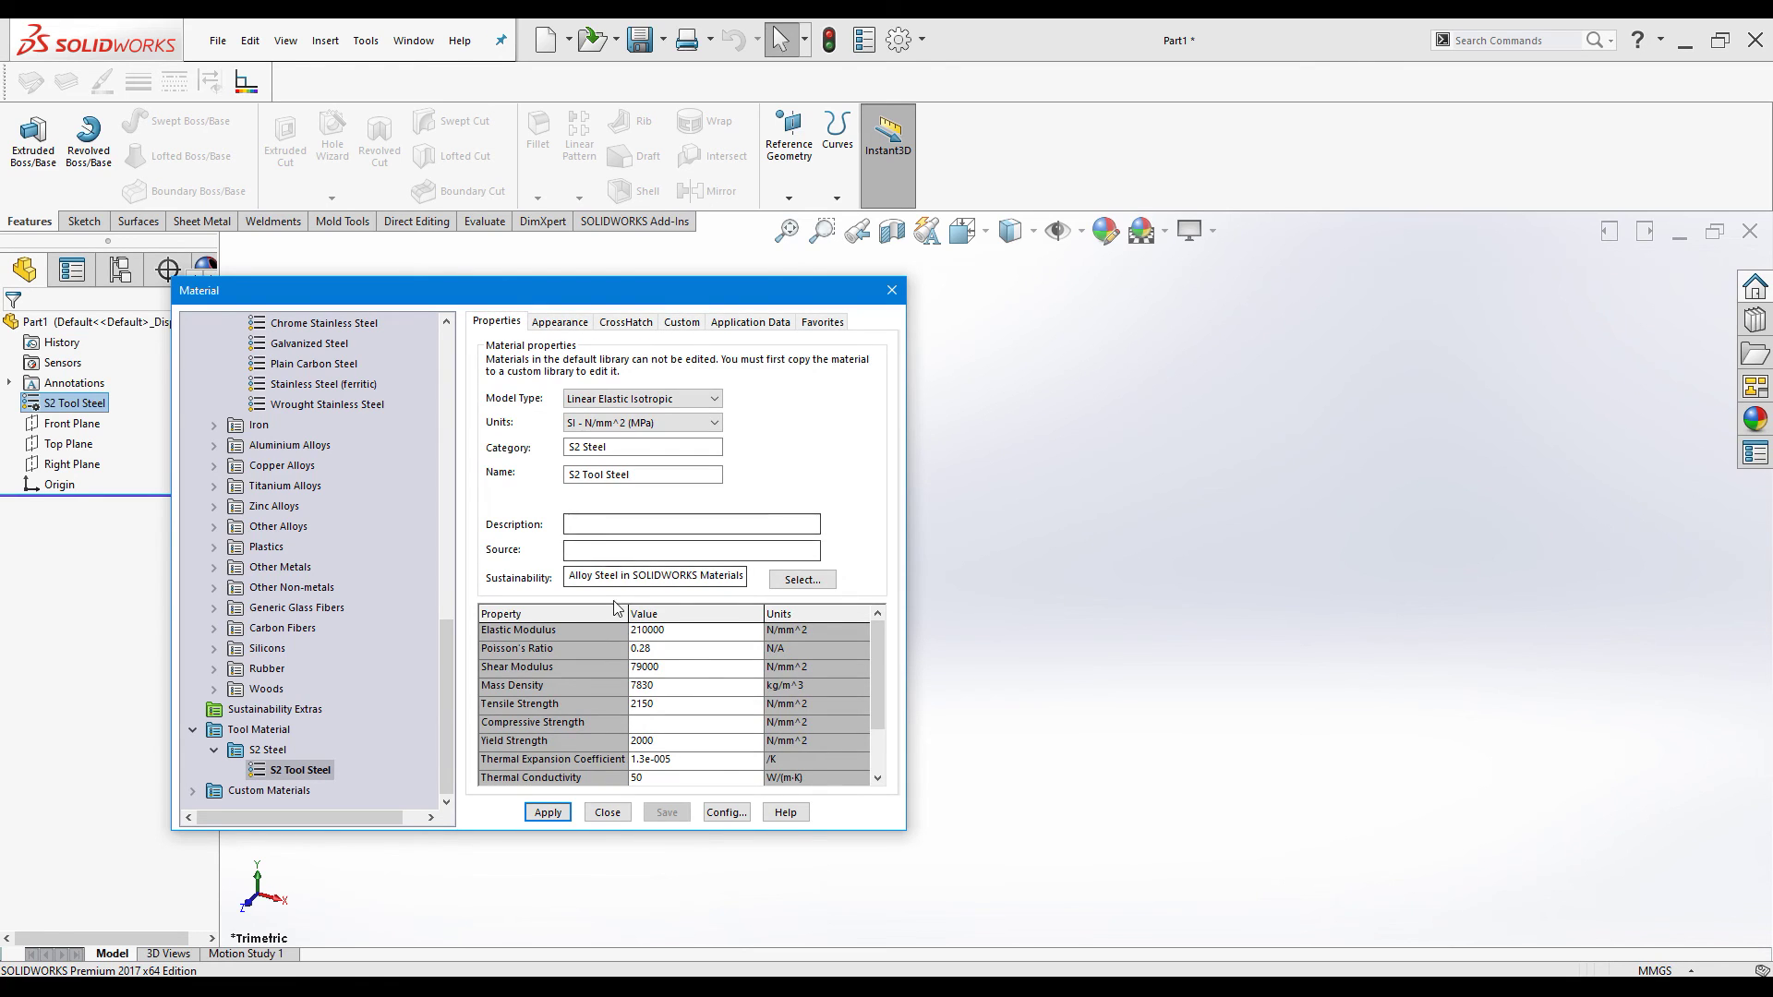
pyautogui.click(683, 324)
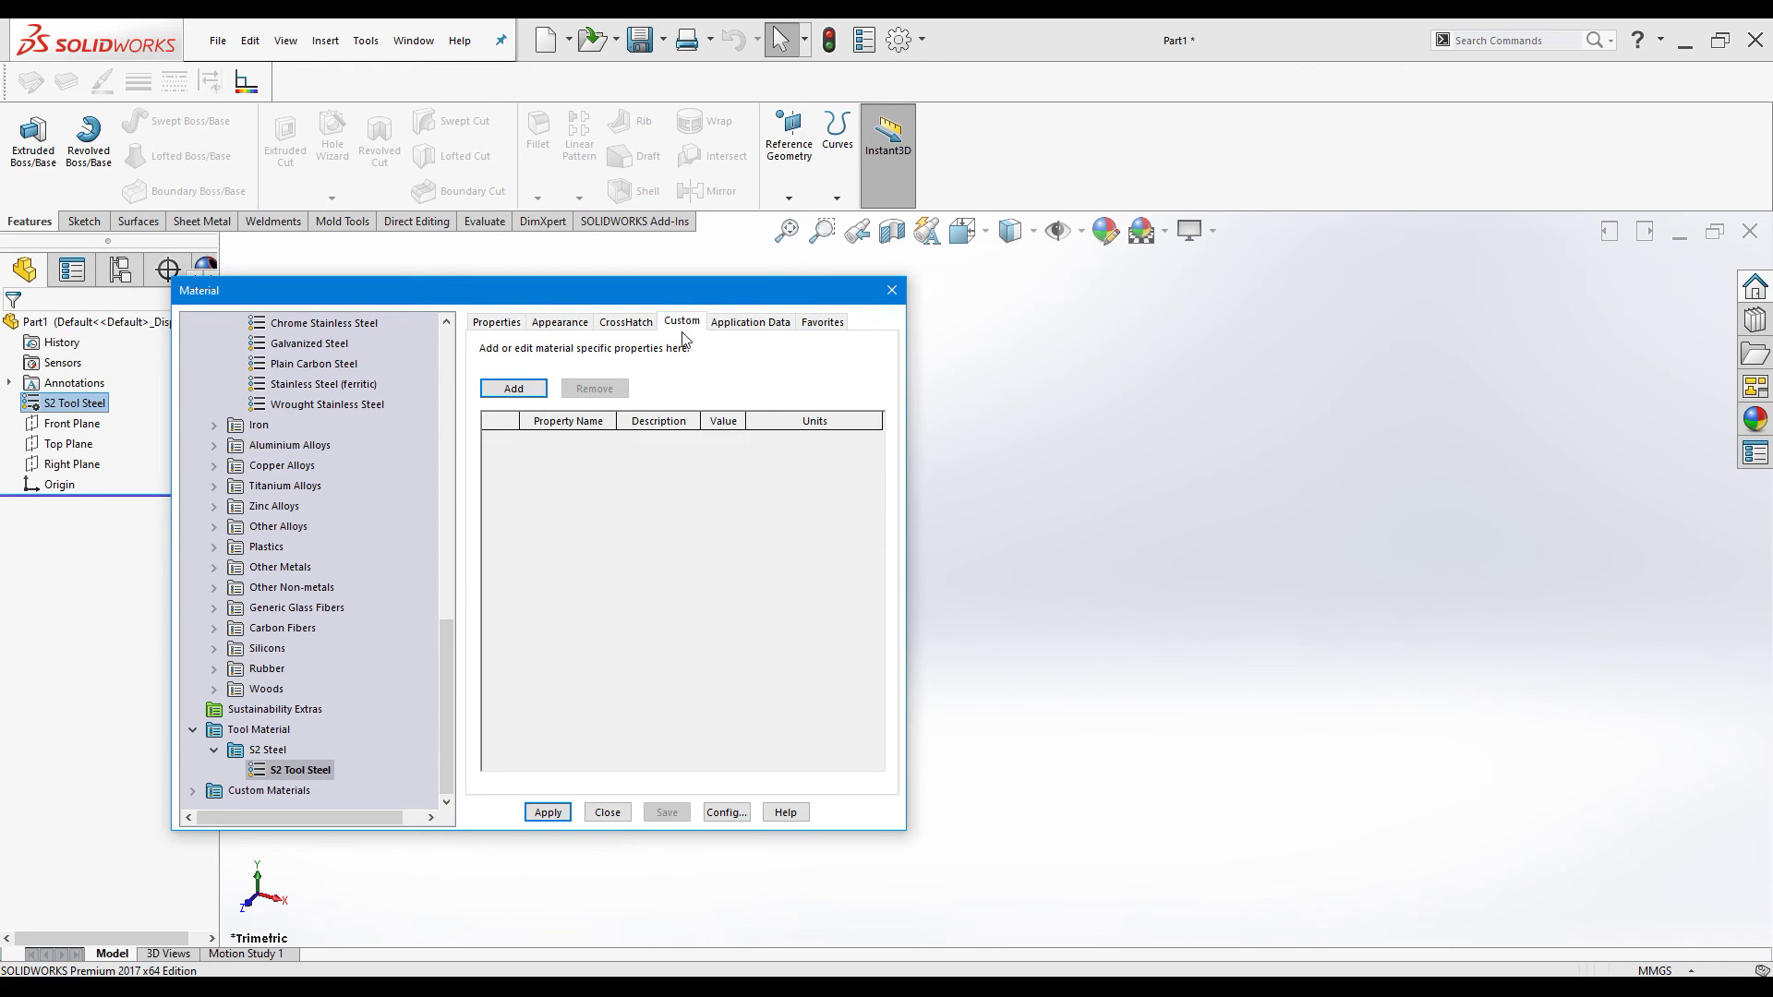
# - Enter the application data note "This can be used to fabricate mechanical tools" for S2 Tool Steel
pyautogui.click(740, 328)
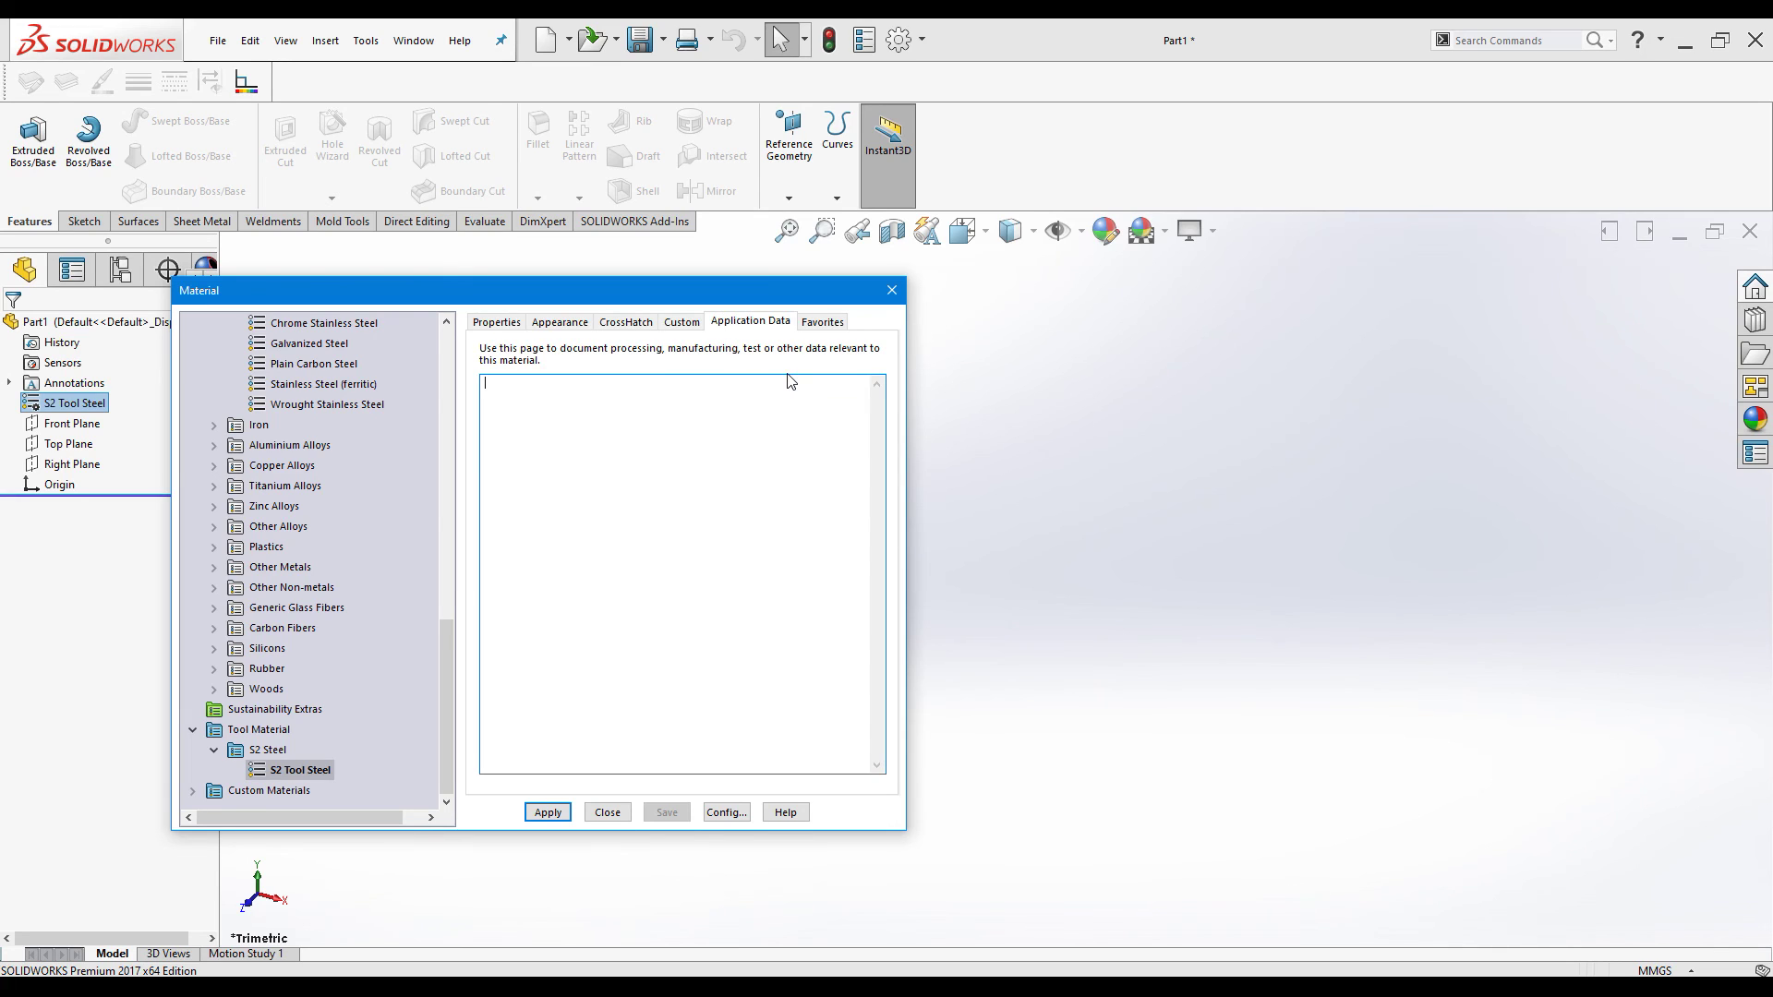
pyautogui.write('Tis ')
pyautogui.write('his can be use')
pyautogui.write('d to fabri')
pyautogui.write('cate')
pyautogui.write(' m')
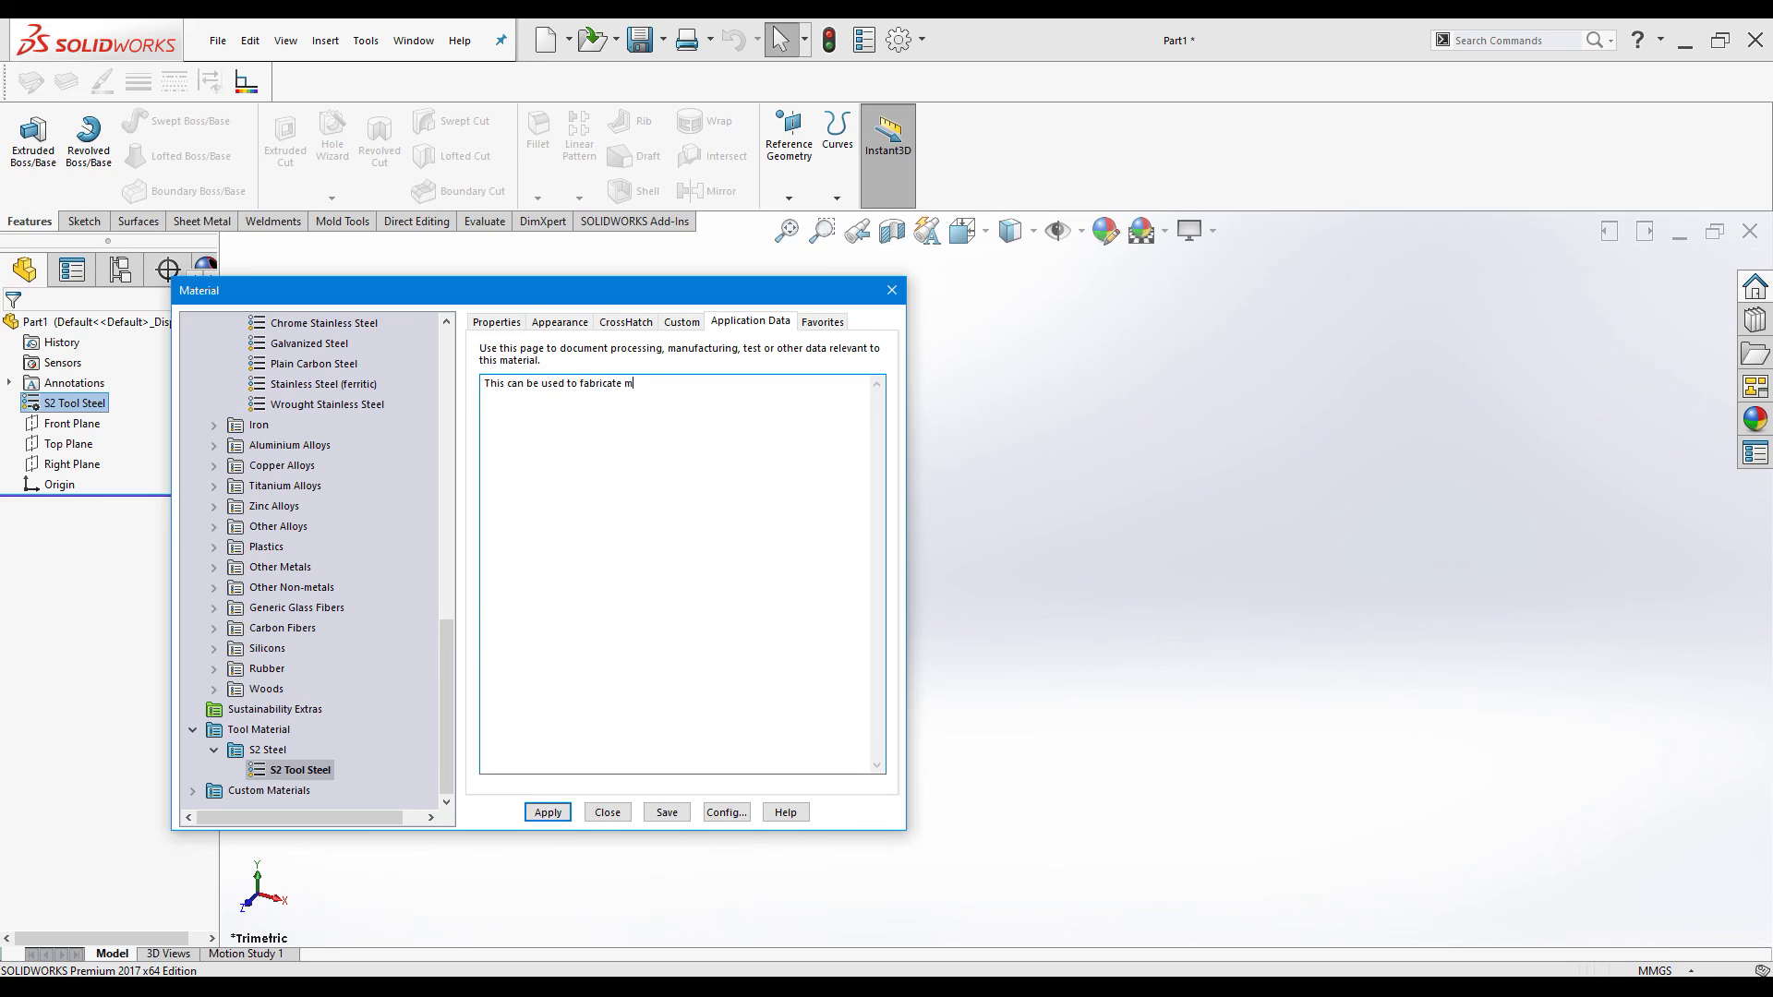
pyautogui.write('echanical tools')
# - Look over the favorite materials and the Tool Material library's options, dismissing the save prompt, and close the Material dialog
pyautogui.click(822, 323)
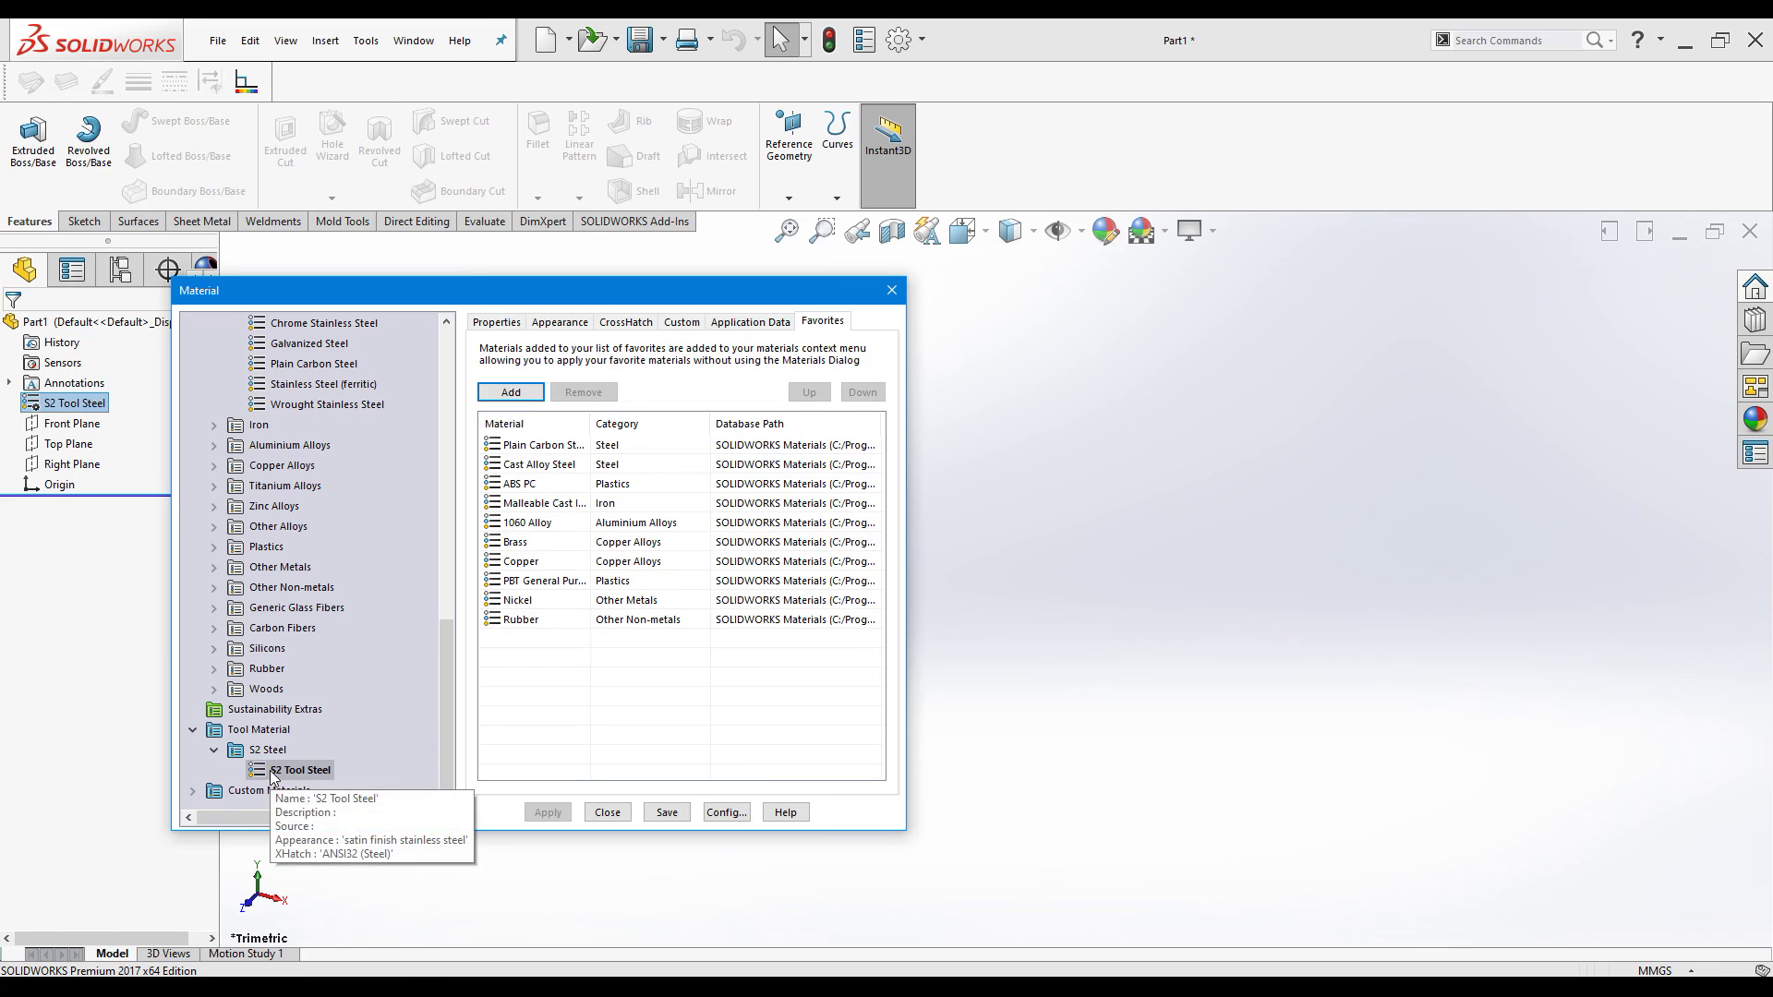
pyautogui.click(254, 731)
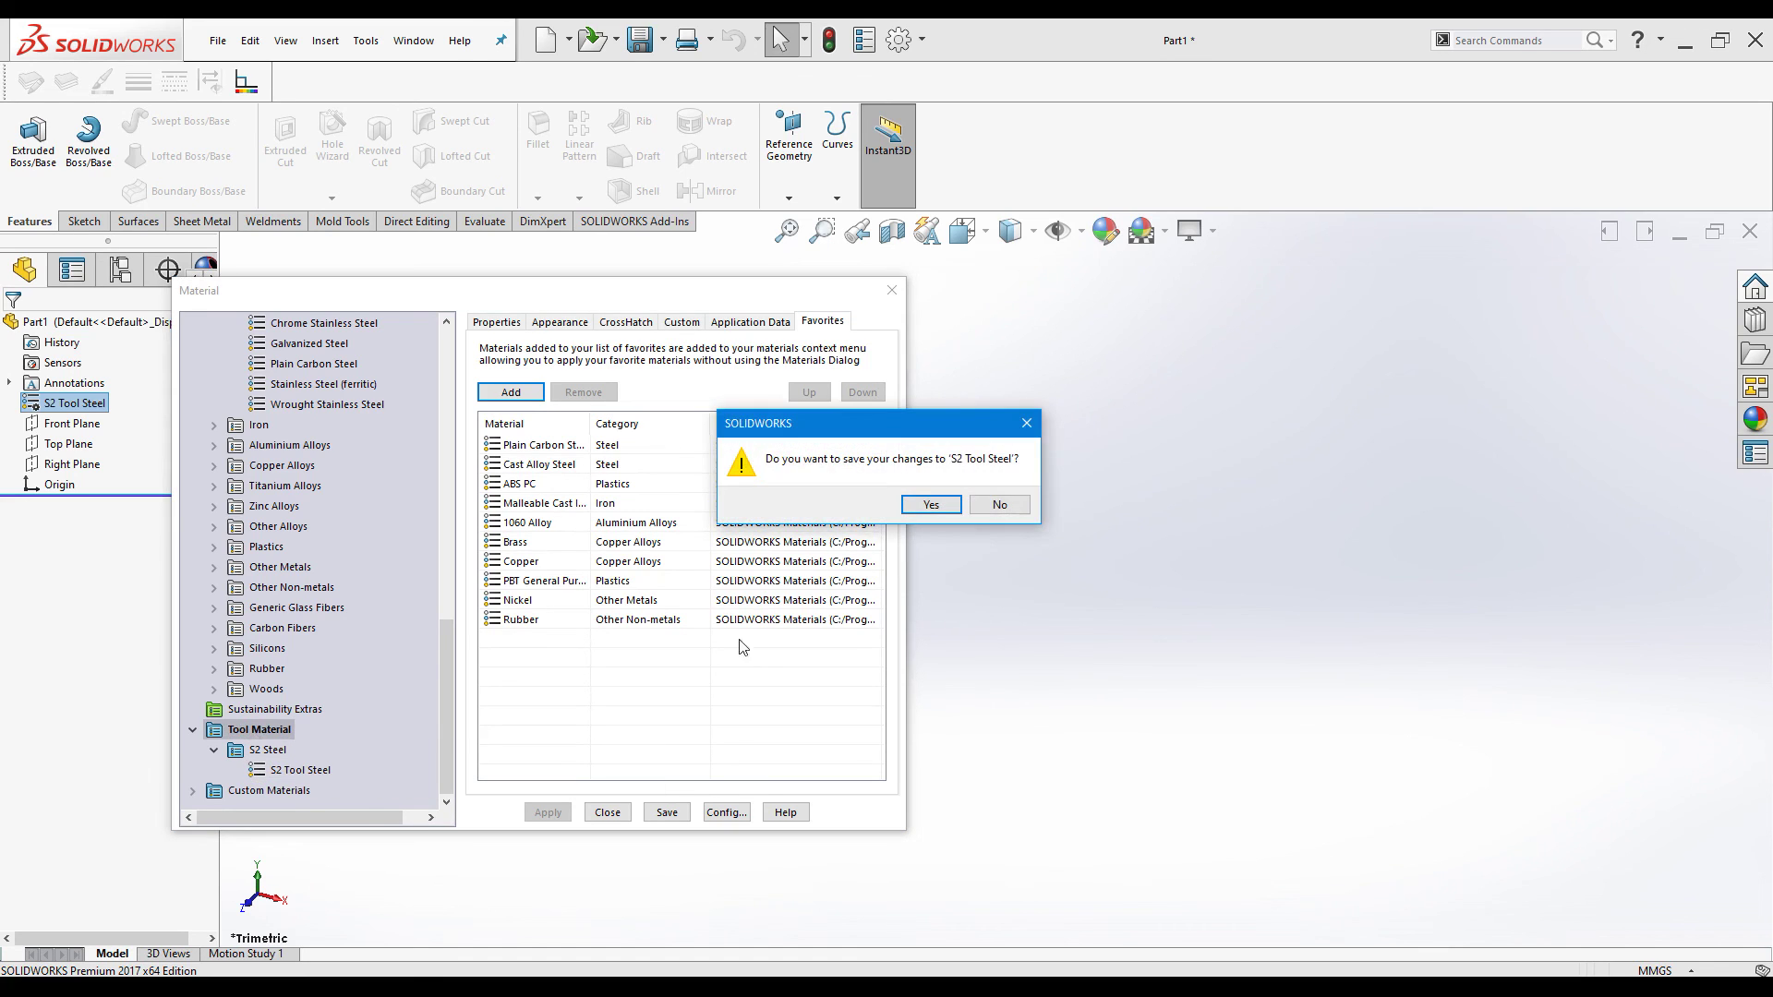
pyautogui.click(1027, 423)
pyautogui.rightClick(252, 730)
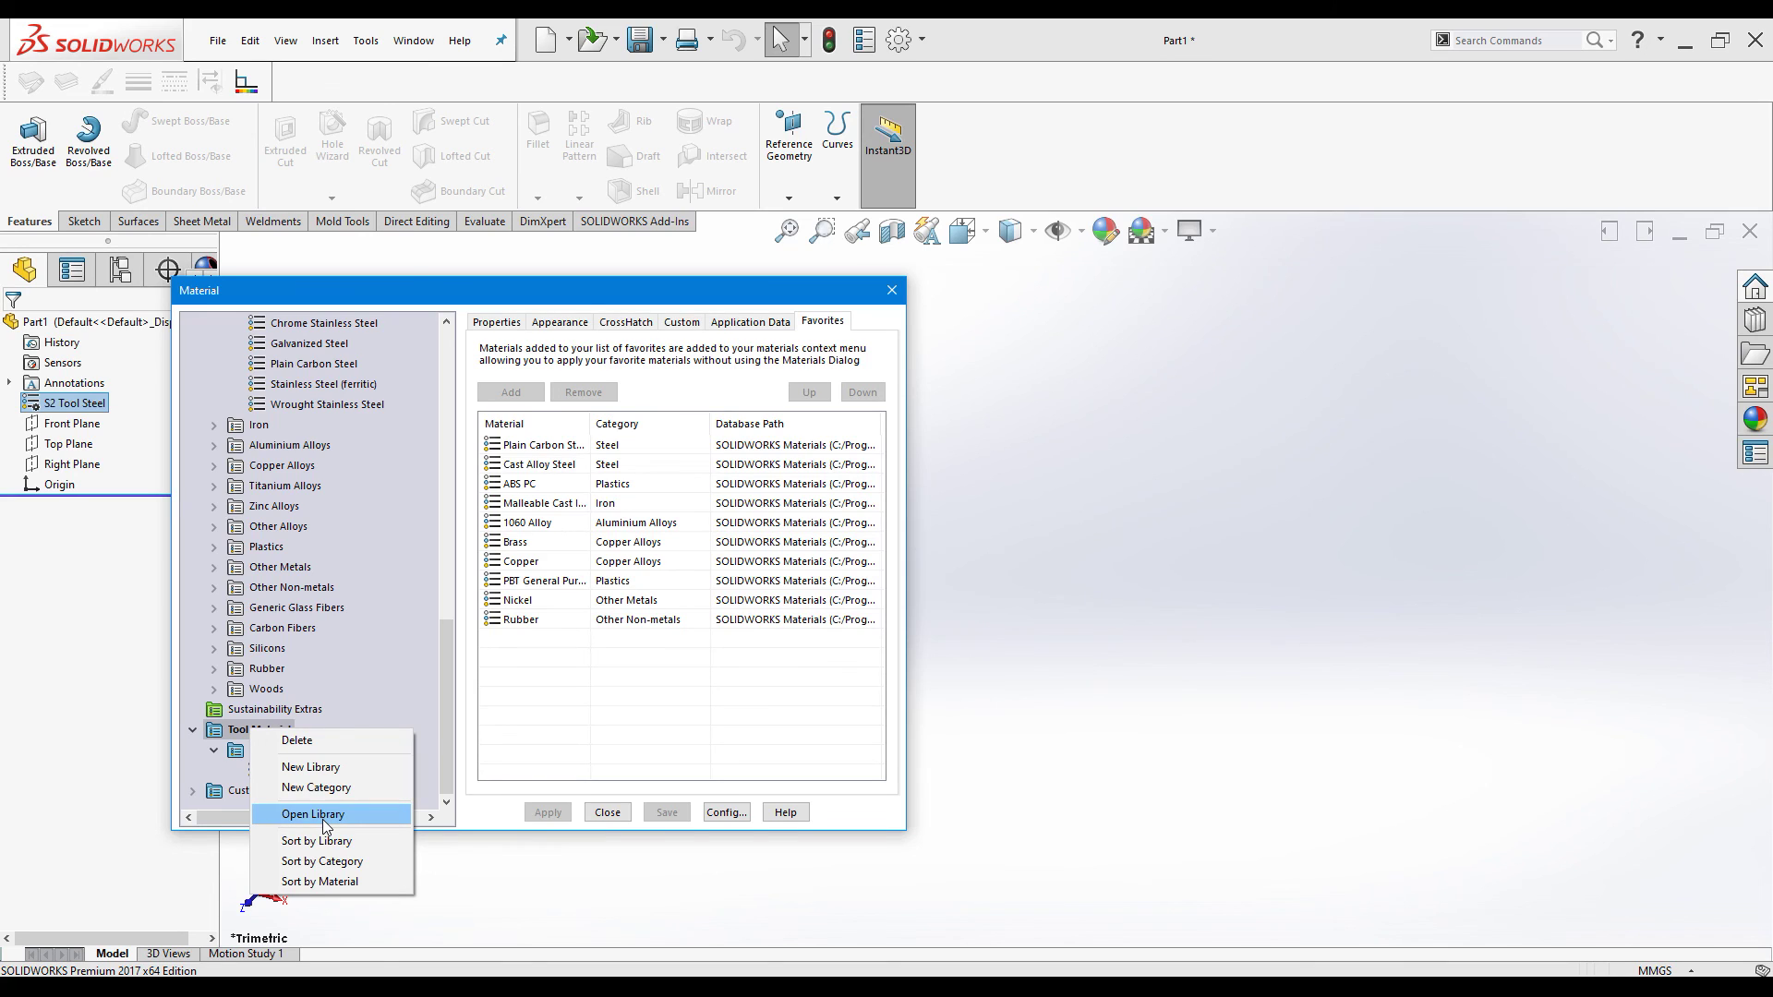
pyautogui.click(457, 746)
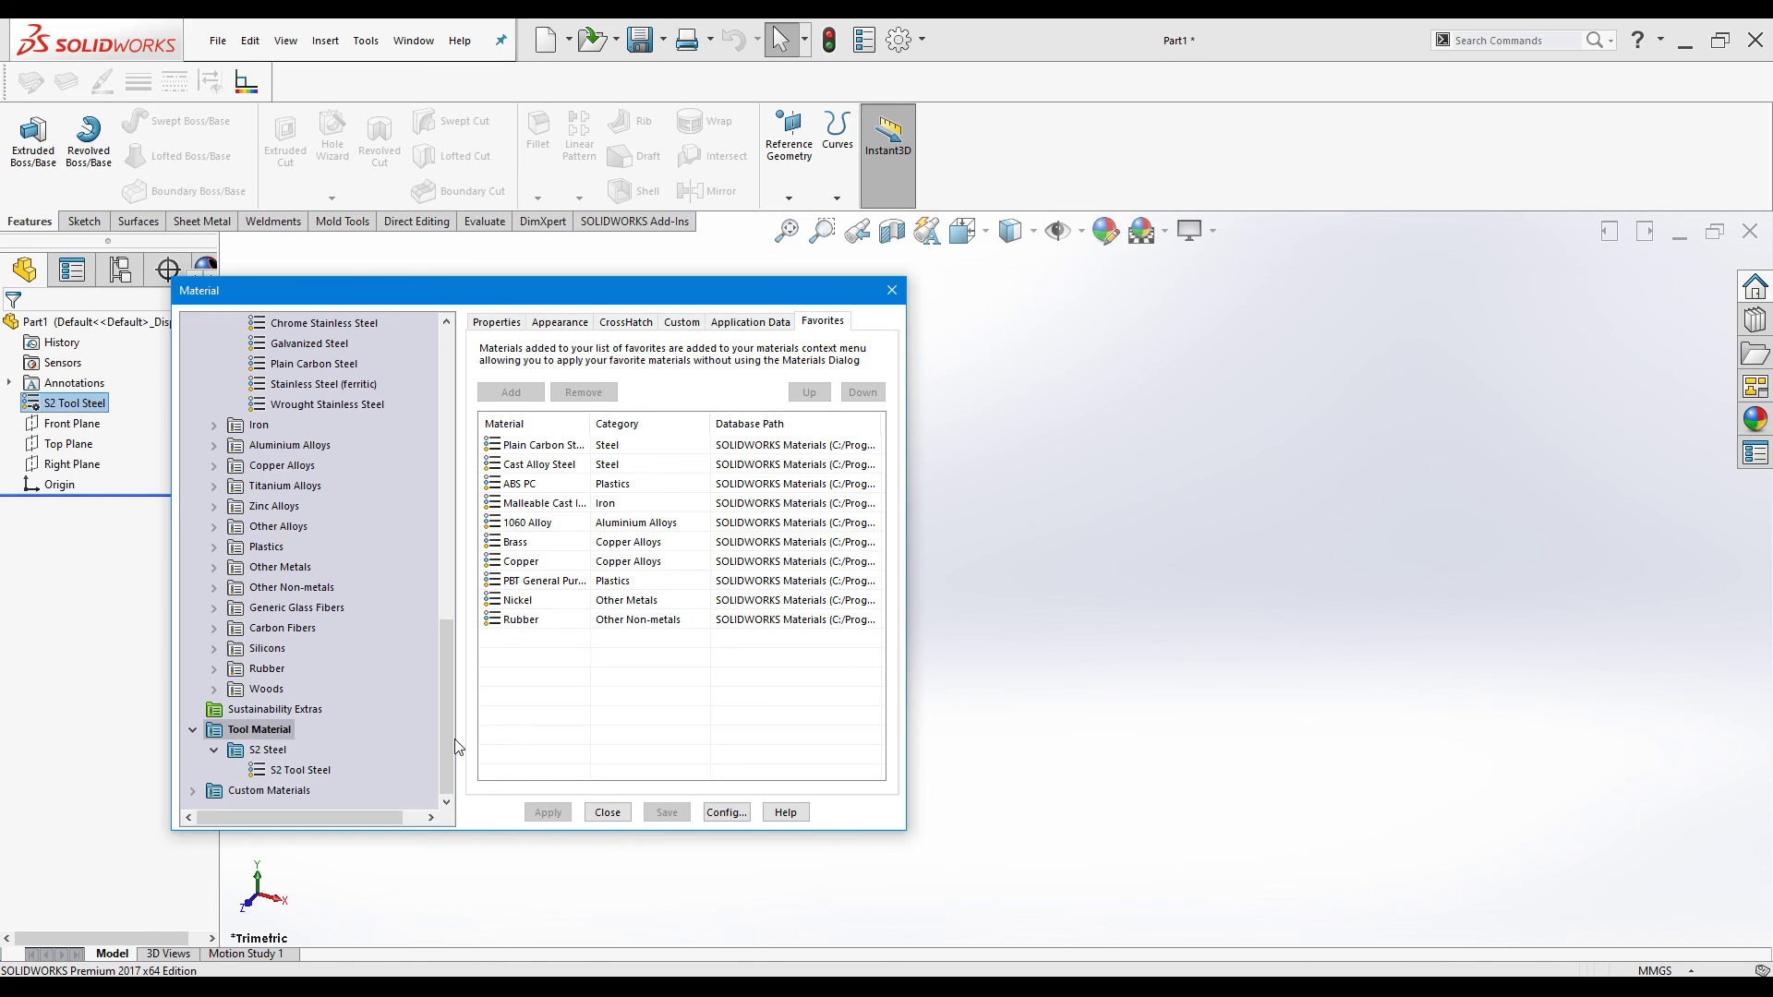
pyautogui.click(601, 816)
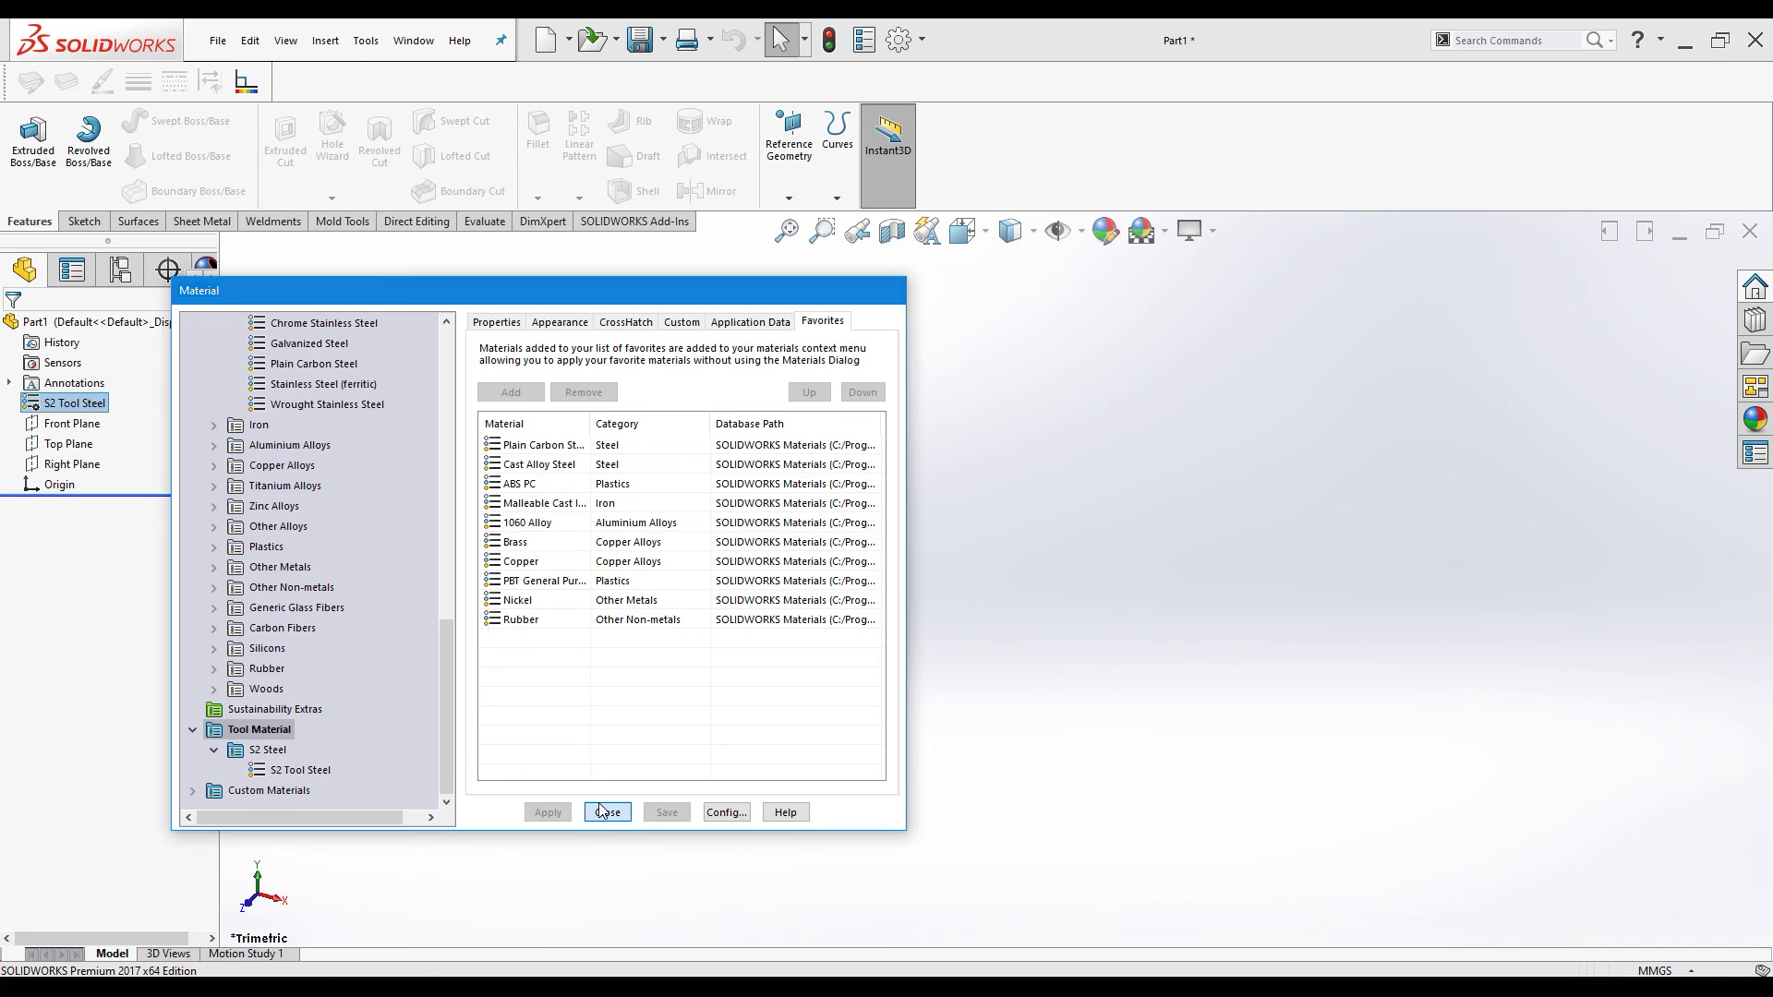